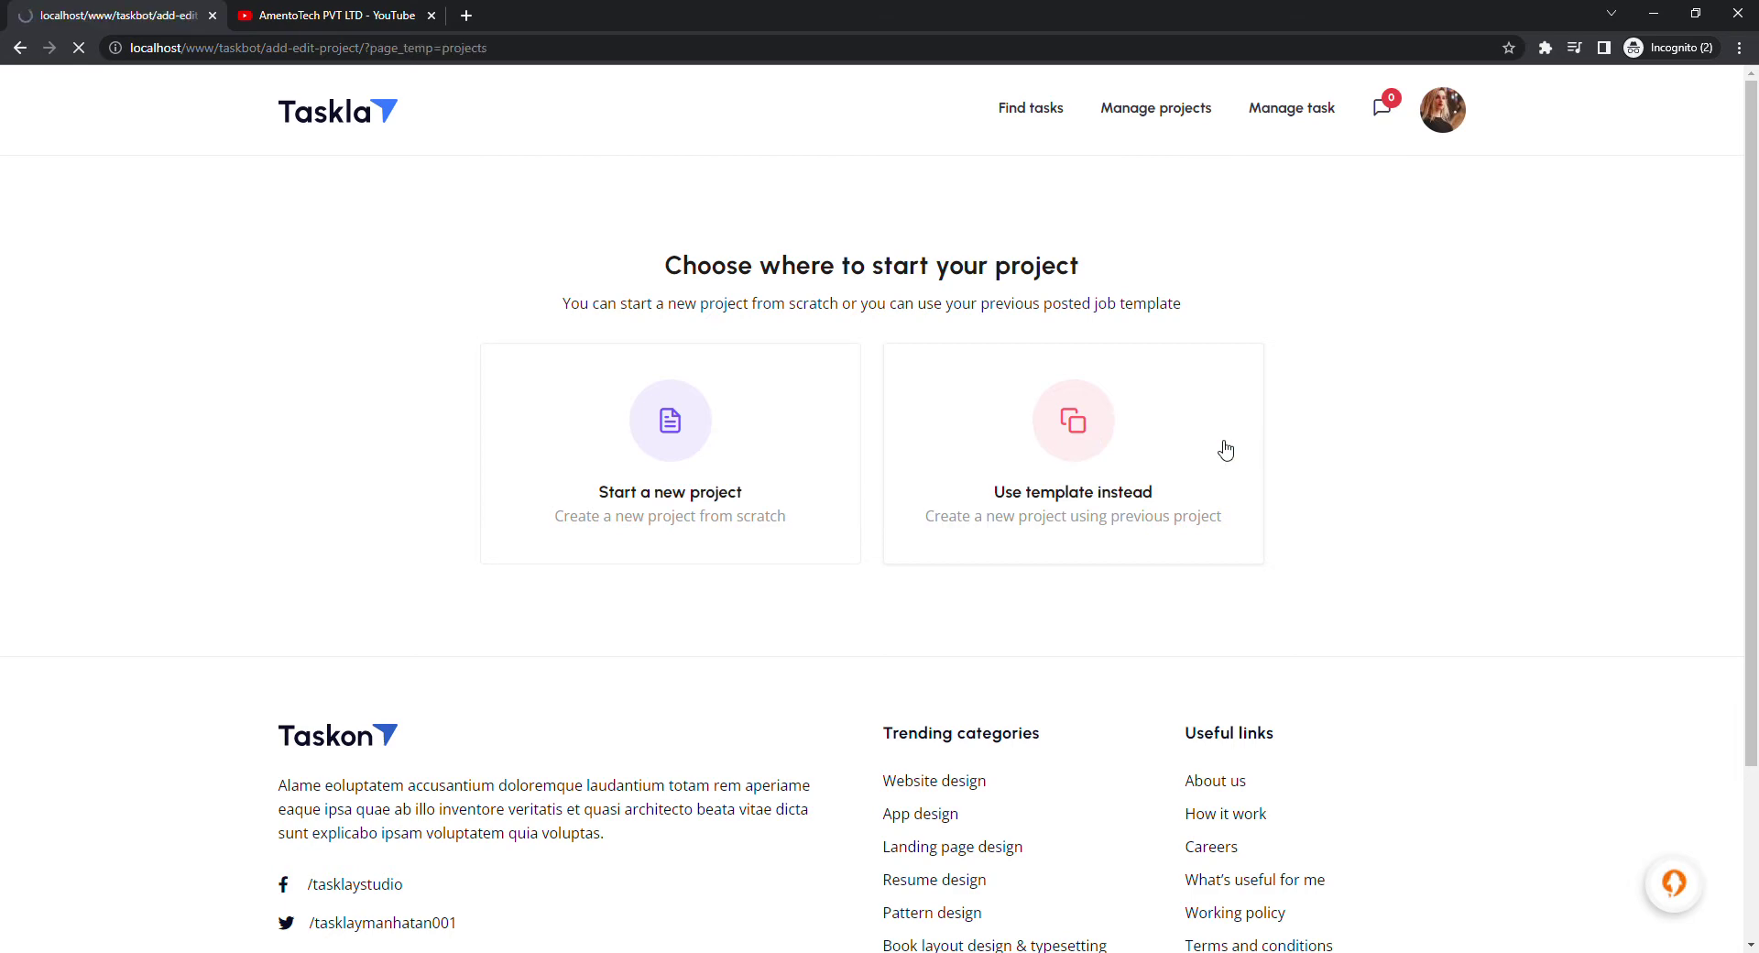
Scroll through the list of previously posted projects offered as templates
scroll(869, 570, "down", 4)
scroll(726, 486, "up", 4)
Start a fresh project titled 'WordPress plugin developmet for WooCommerce' and enable milestone-based bidding
left_click(401, 383)
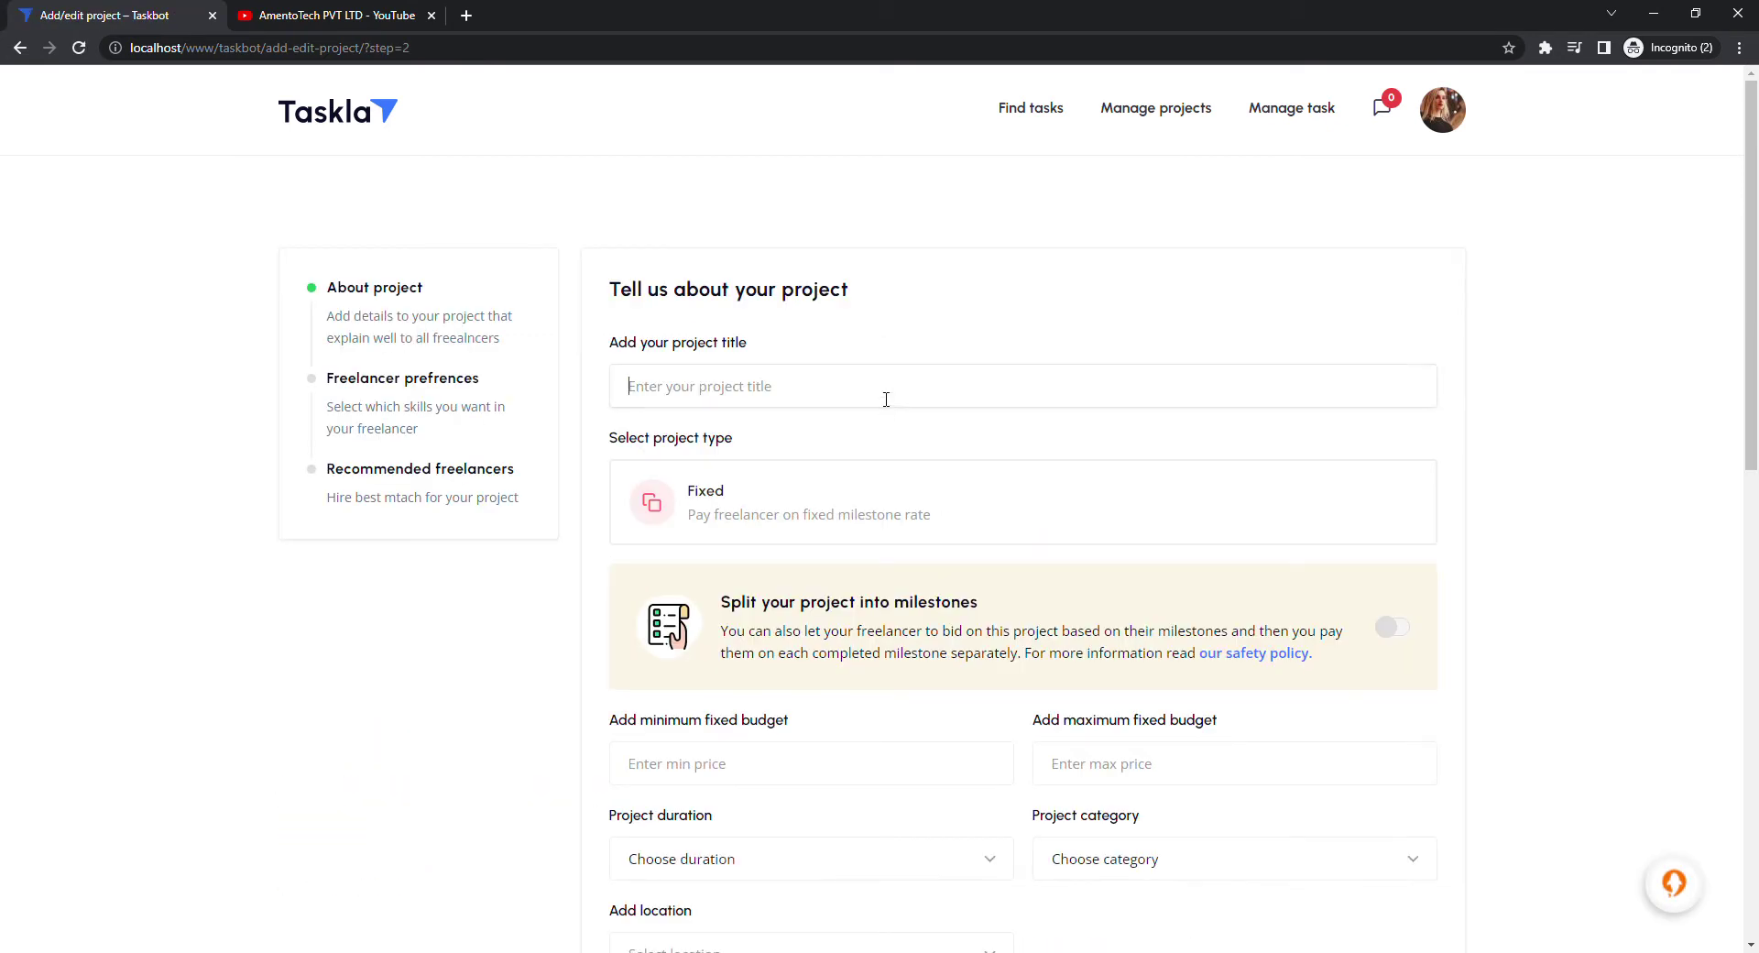
type("W")
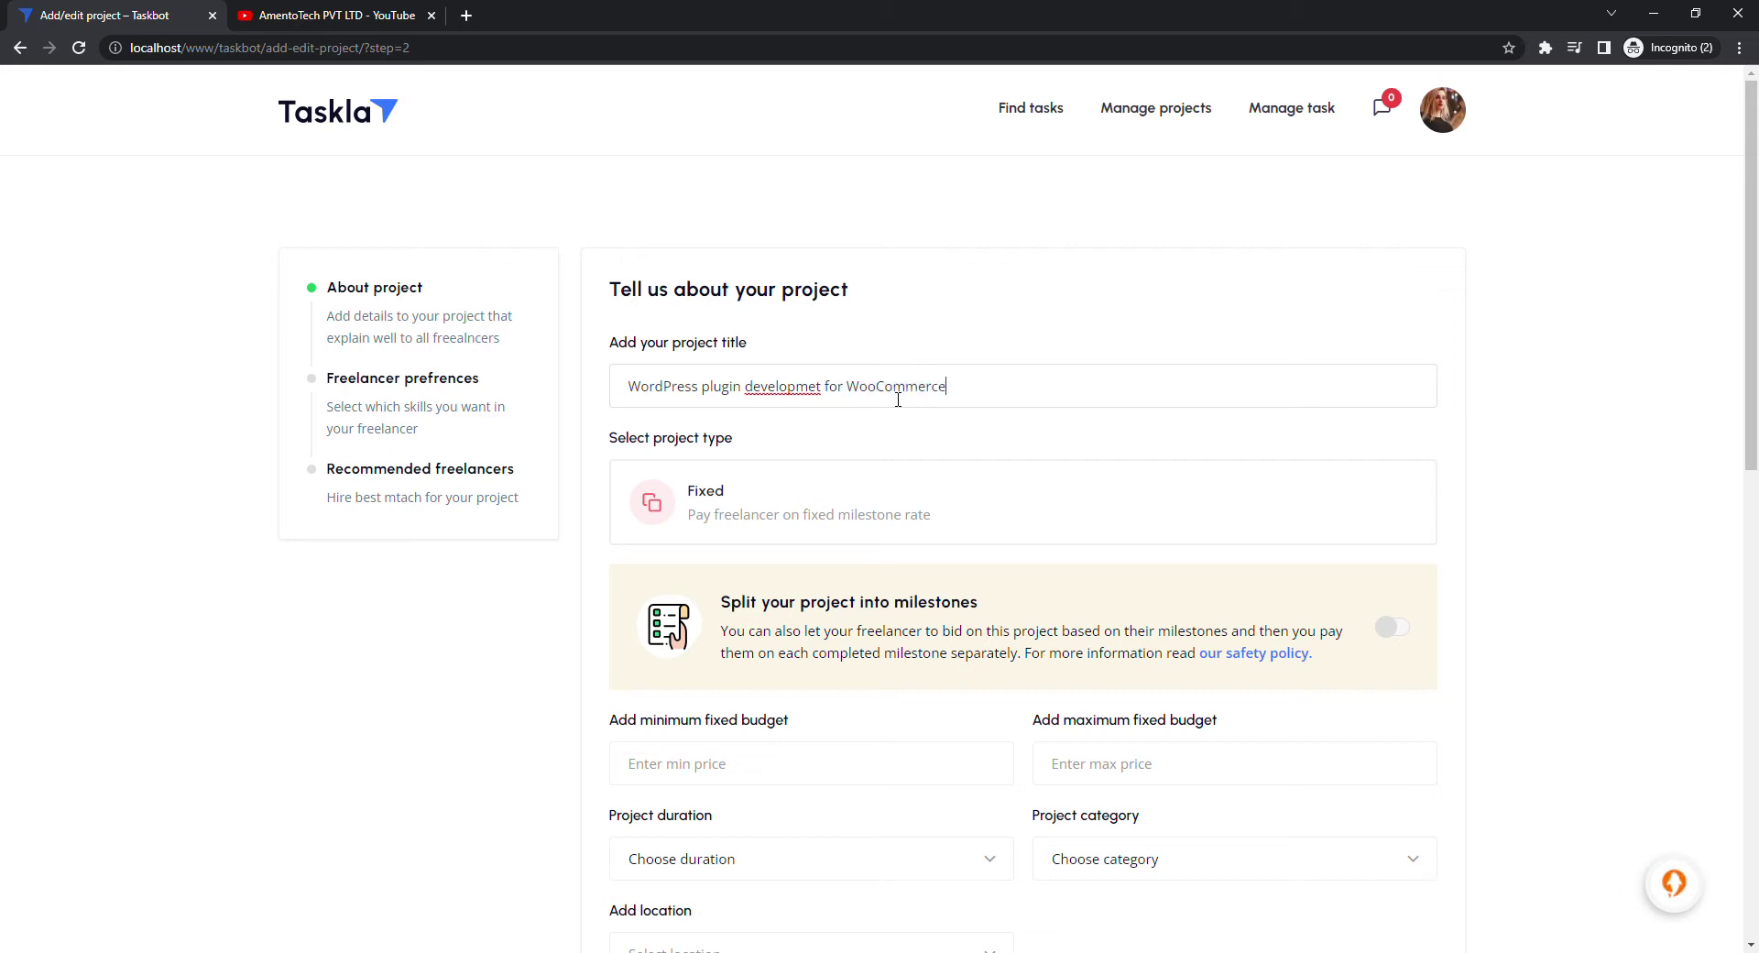
scroll(894, 408, "down", 2)
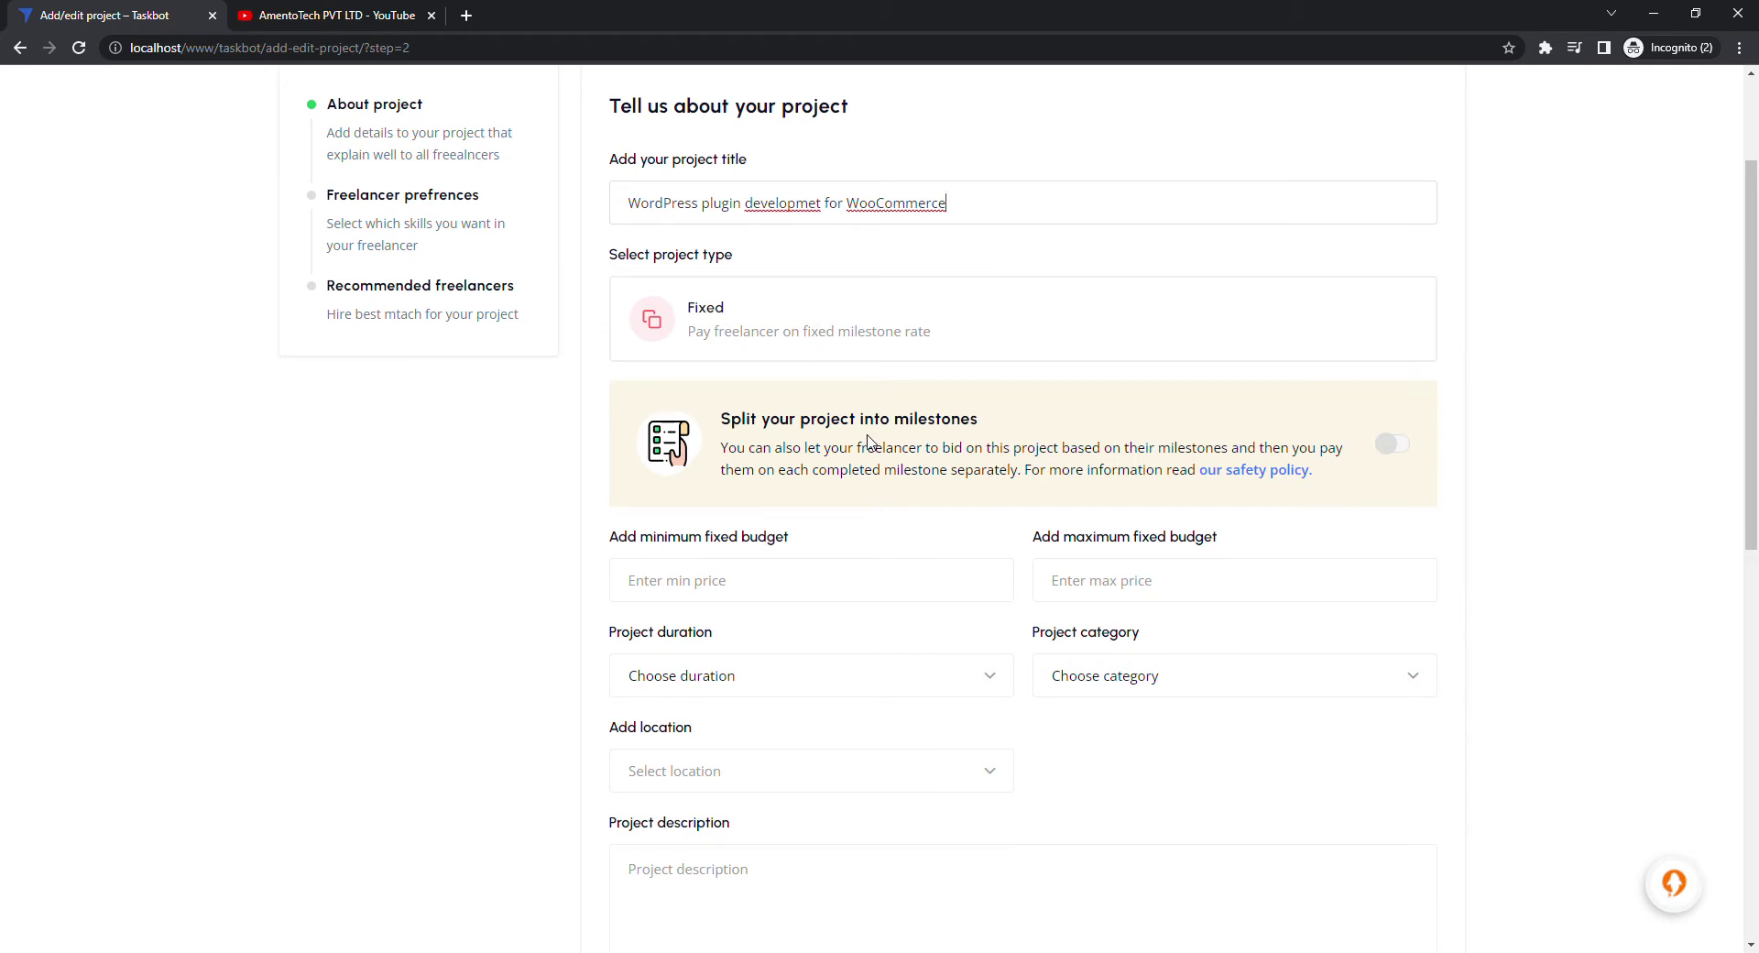
left_click(1402, 444)
scroll(665, 526, "down", 2)
left_click(675, 417)
Set the budget to 300–900 and the project duration to 3 to 6 months
type("300")
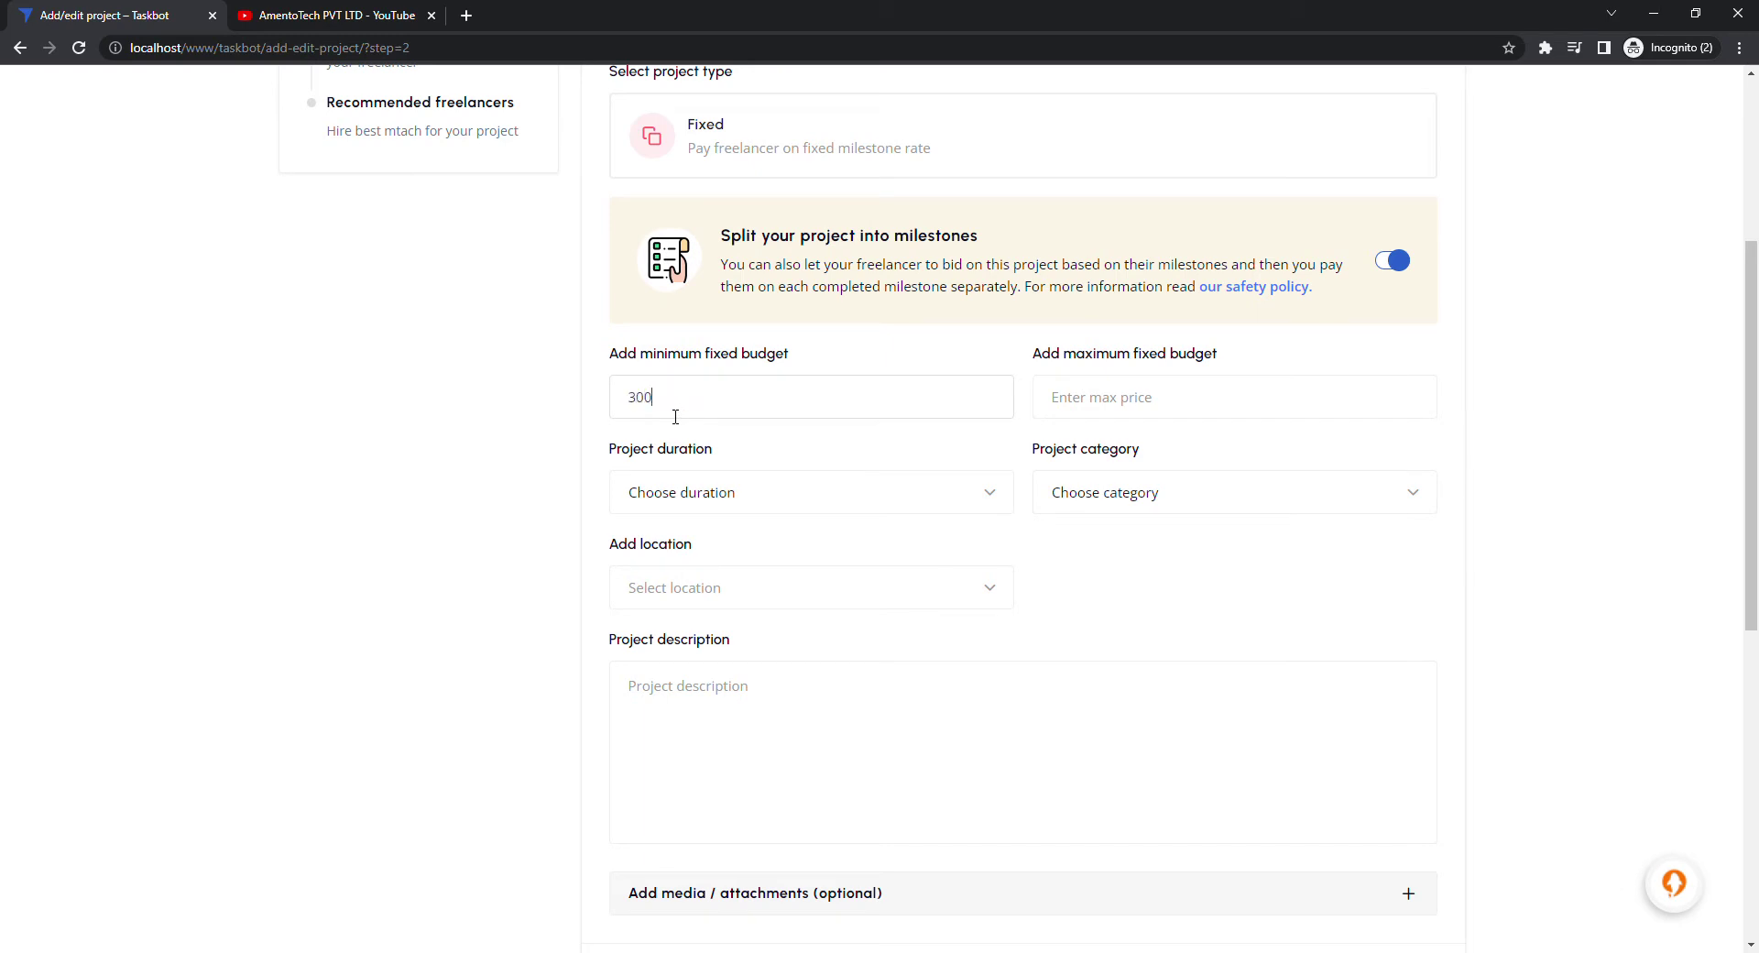
key("Tab")
type("9")
left_click(663, 483)
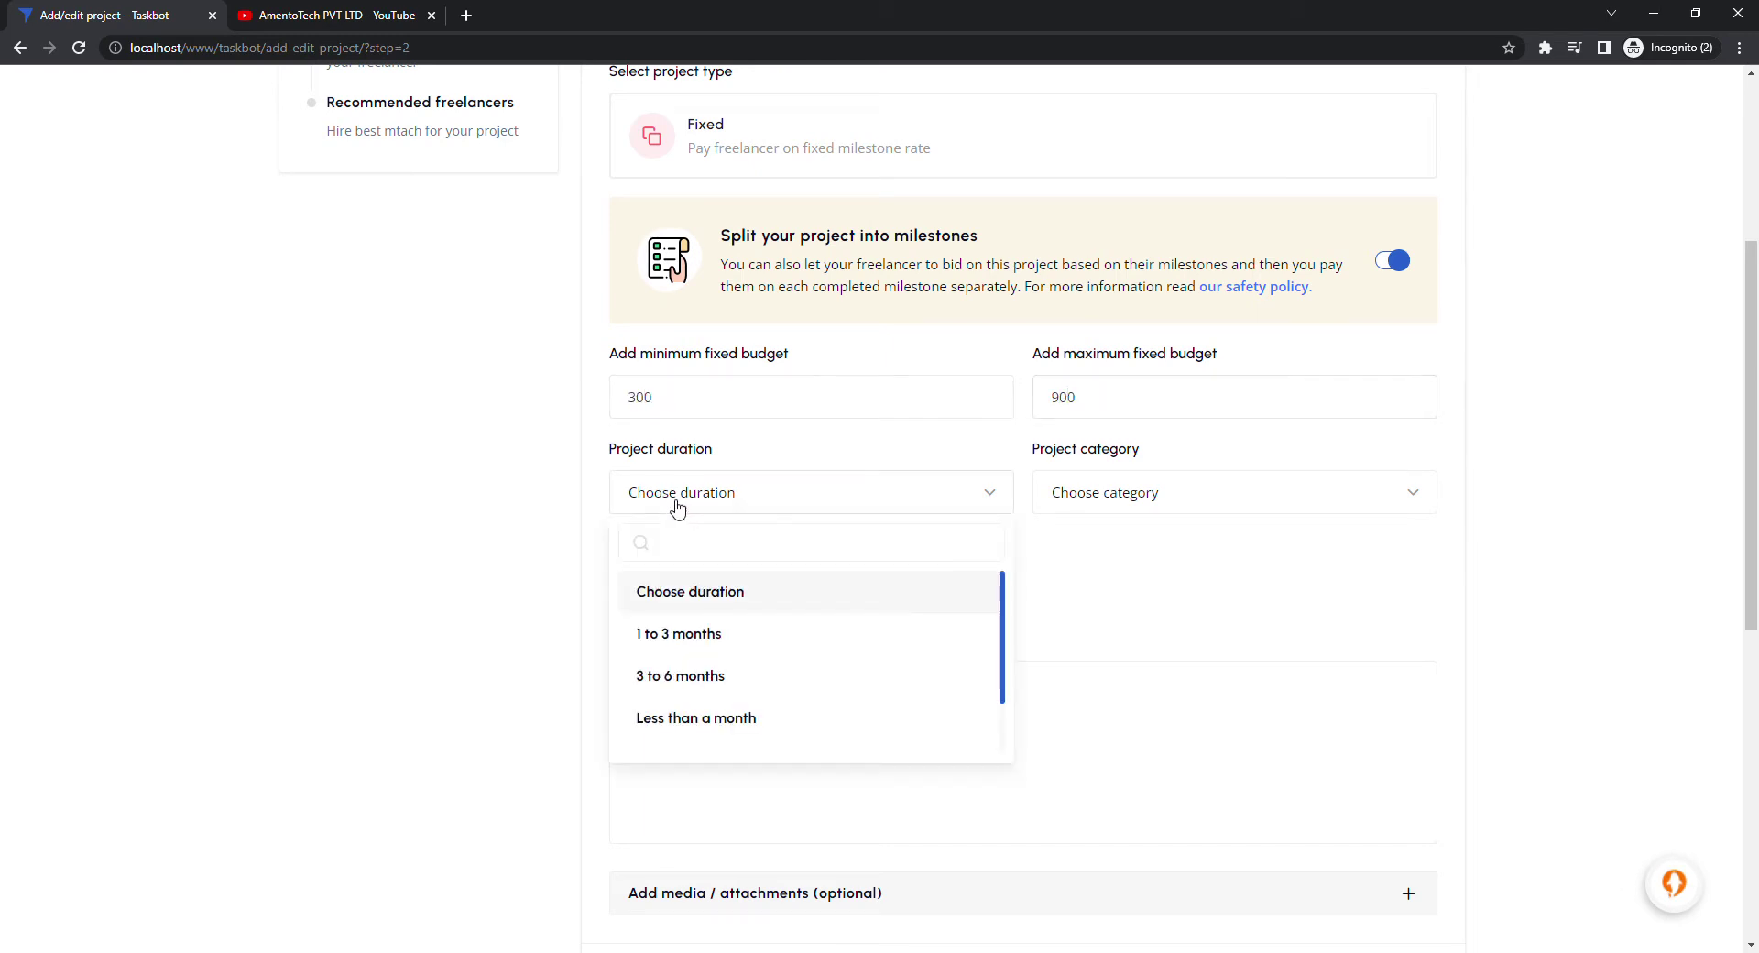
left_click(699, 675)
Set the category to Digital marketing and the location to Remote
left_click(1099, 504)
left_click(1112, 678)
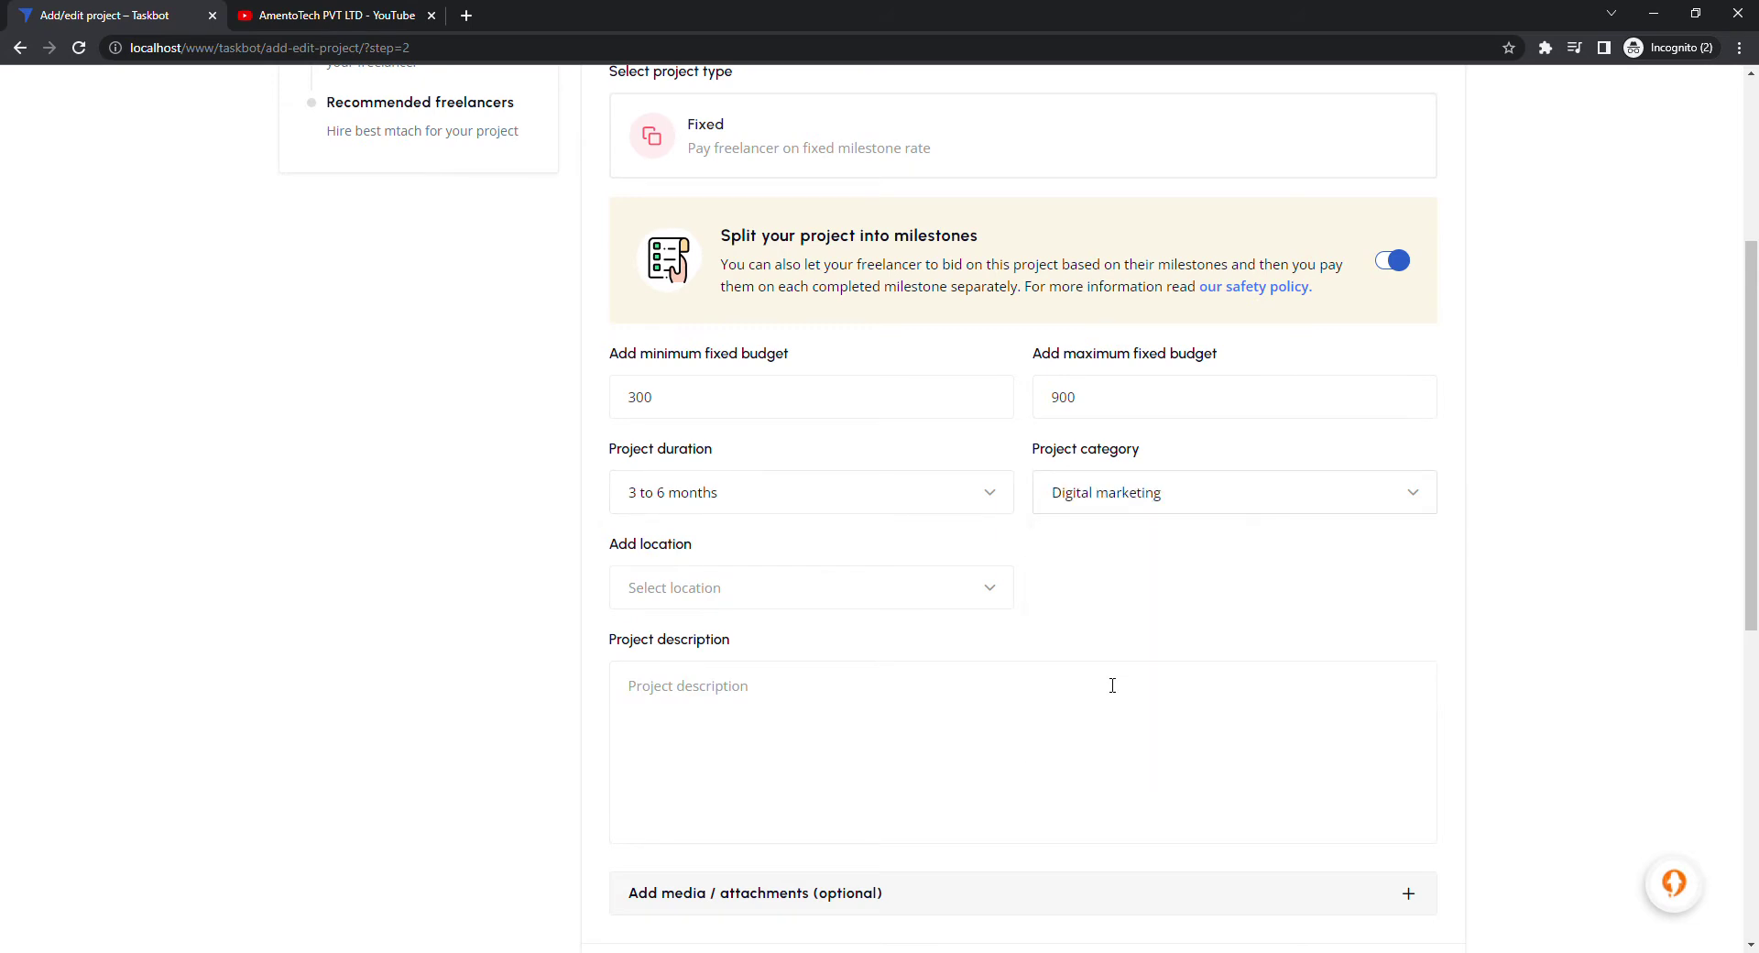
left_click(828, 587)
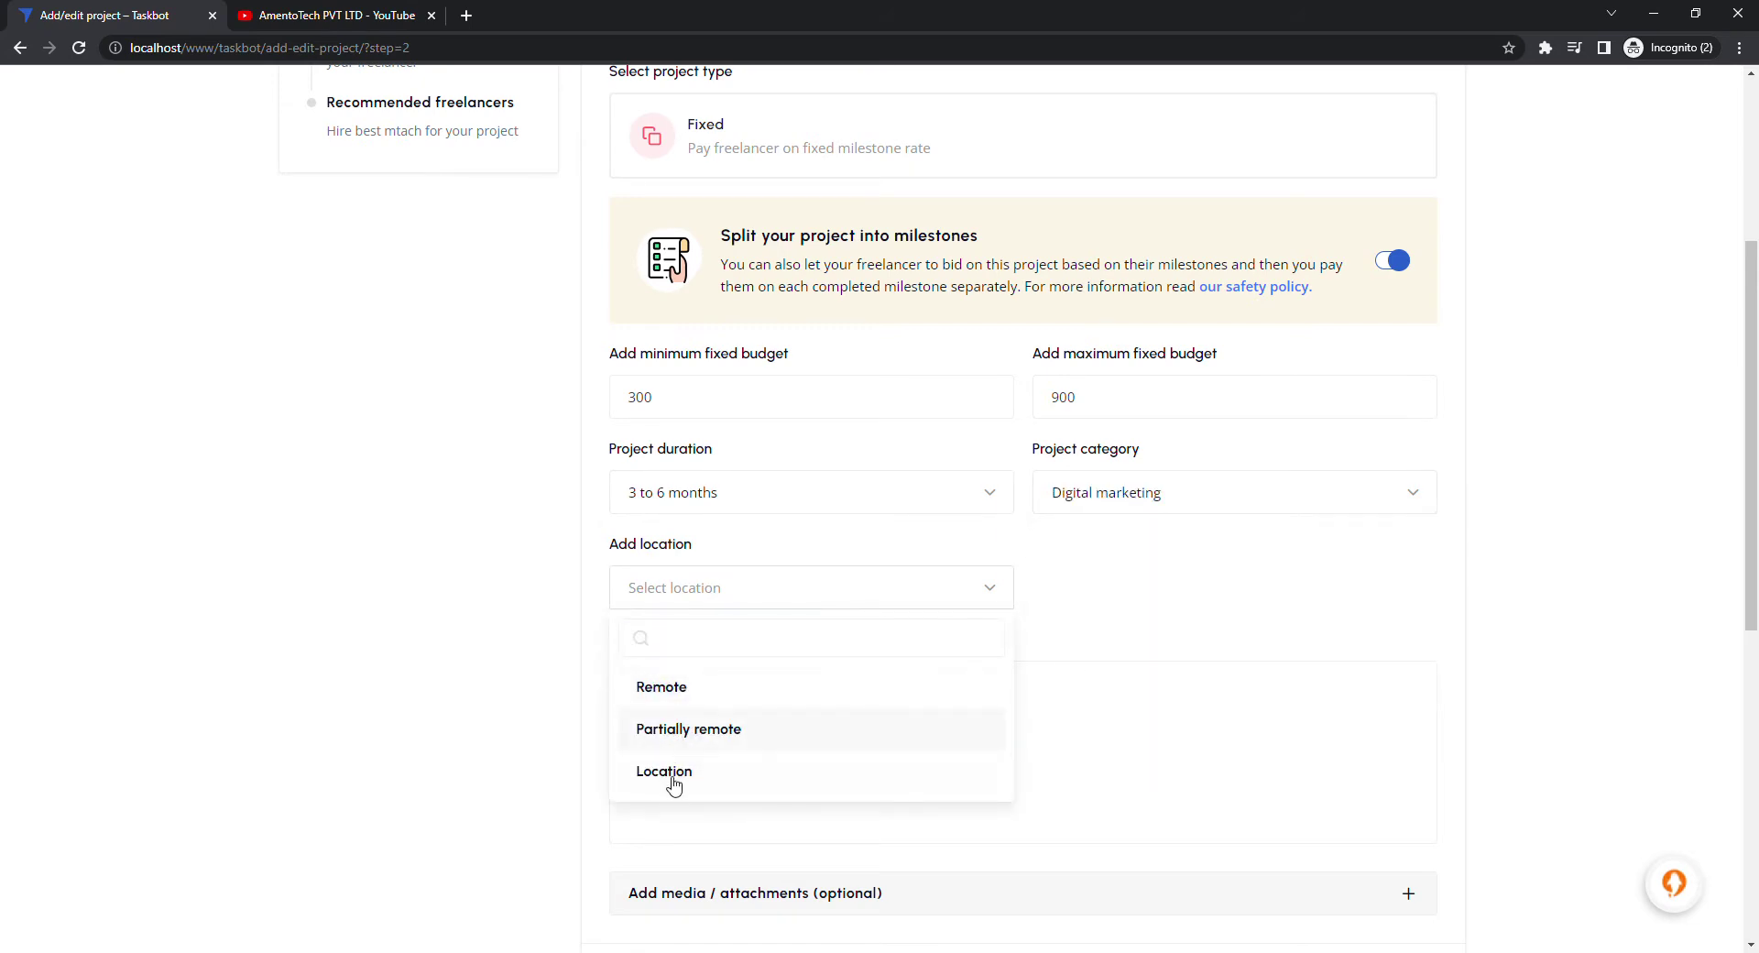
left_click(676, 774)
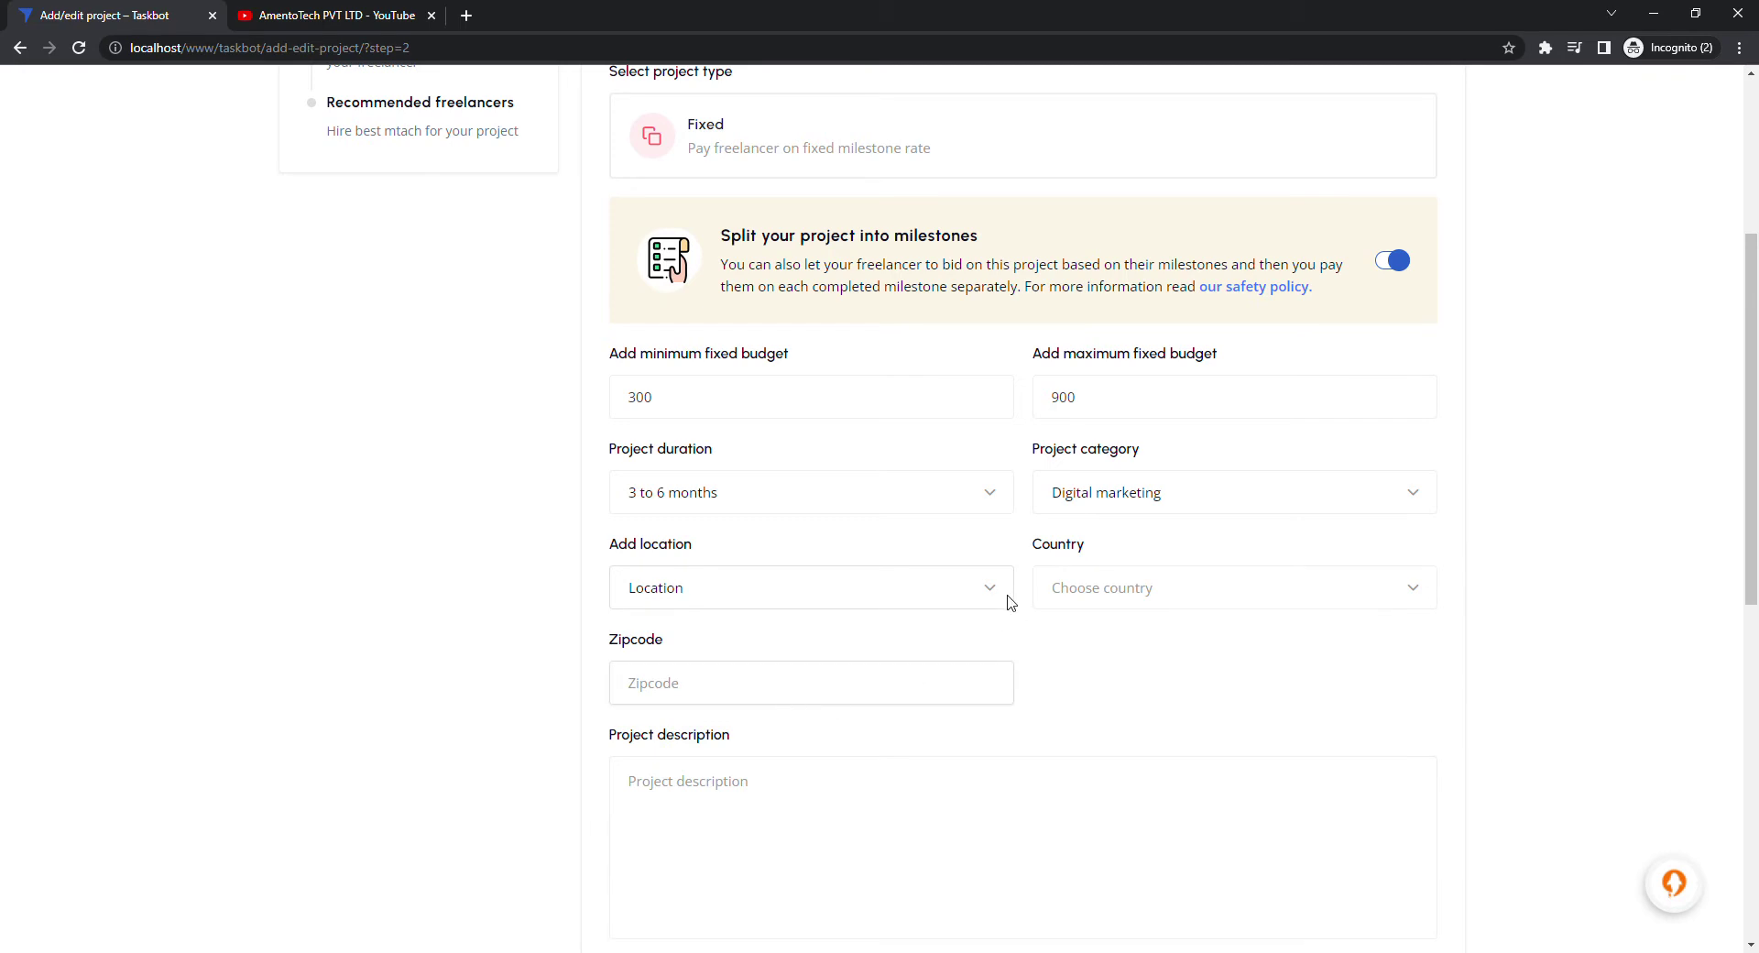
left_click(894, 593)
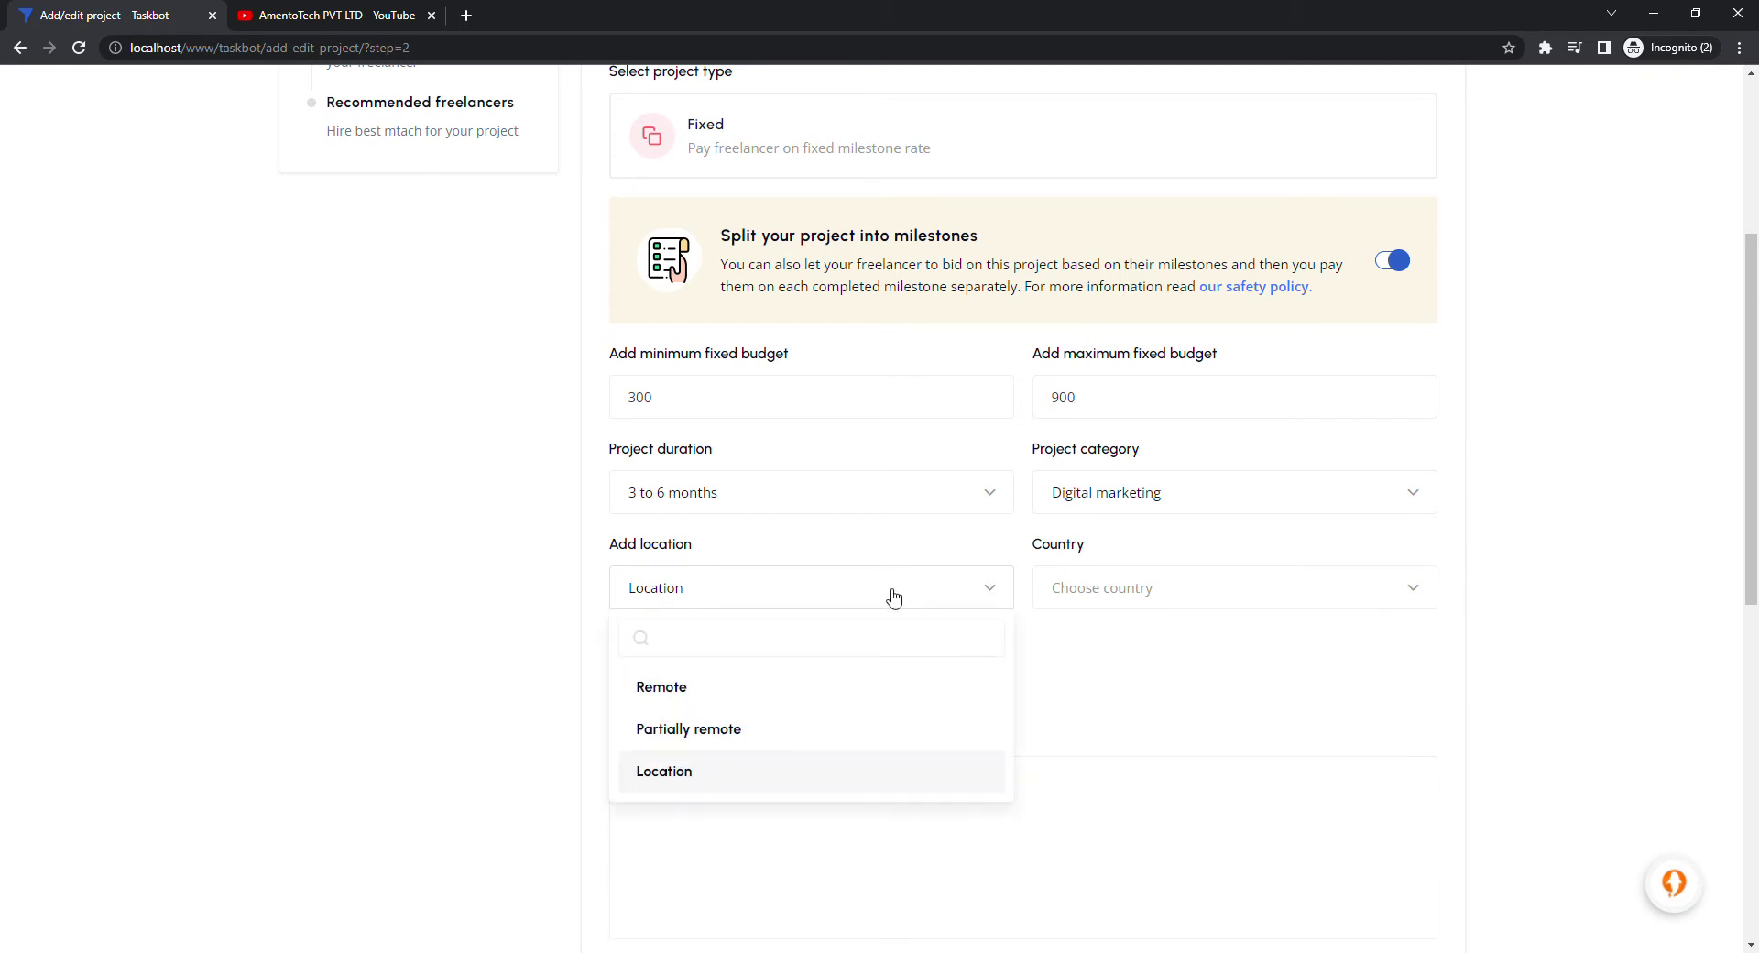
left_click(694, 703)
scroll(913, 609, "down", 2)
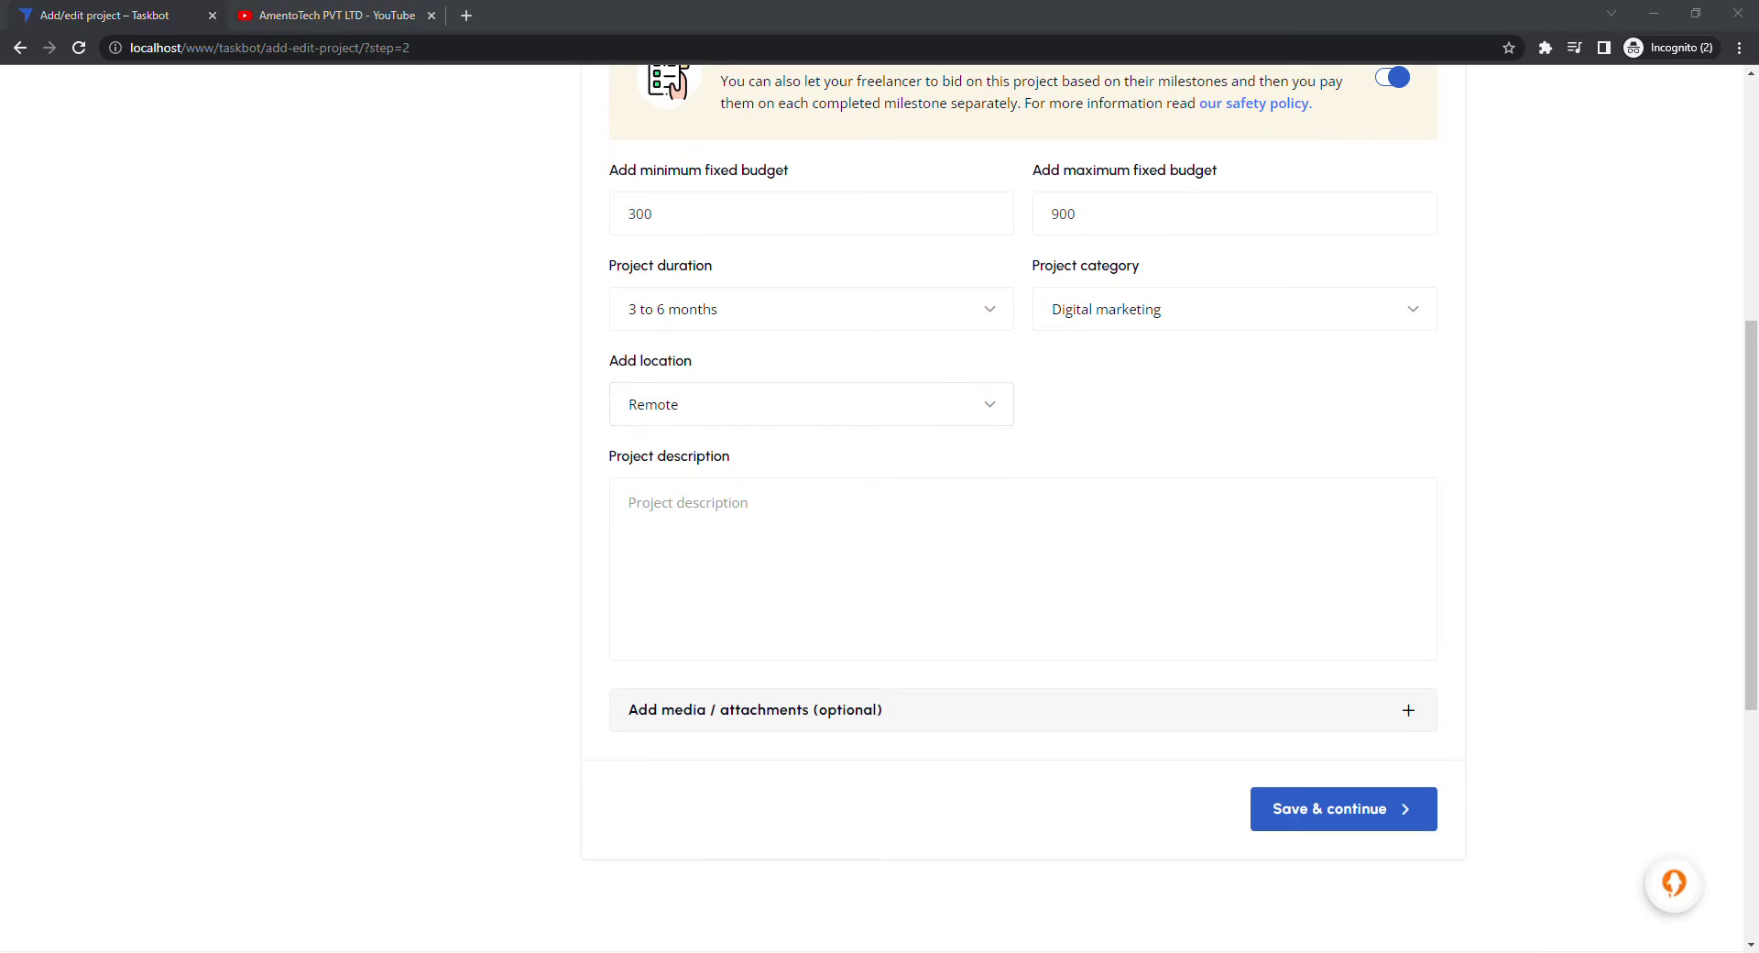
left_click(1008, 546)
Paste the Lorem Ipsum description and expand the media and attachments section
type("Lorem Ipsum is simply dummy text of the printing and typesetting industry. Lorem Ipsum has been the industry's standard dummy text ever since the 1500s, when an unknown printer took a galley of type and scrambled it to make a type specimen book. It has survived not only five centuries, but also the leap into electronic typesetting, remaining essentially unchanged. It was popularised in the 1960s with the release of Letraset sheets containing Lorem Ipsum passages, and more recently with desktop publishing software like Aldus PageMaker including versions of Lorem Ipsum.")
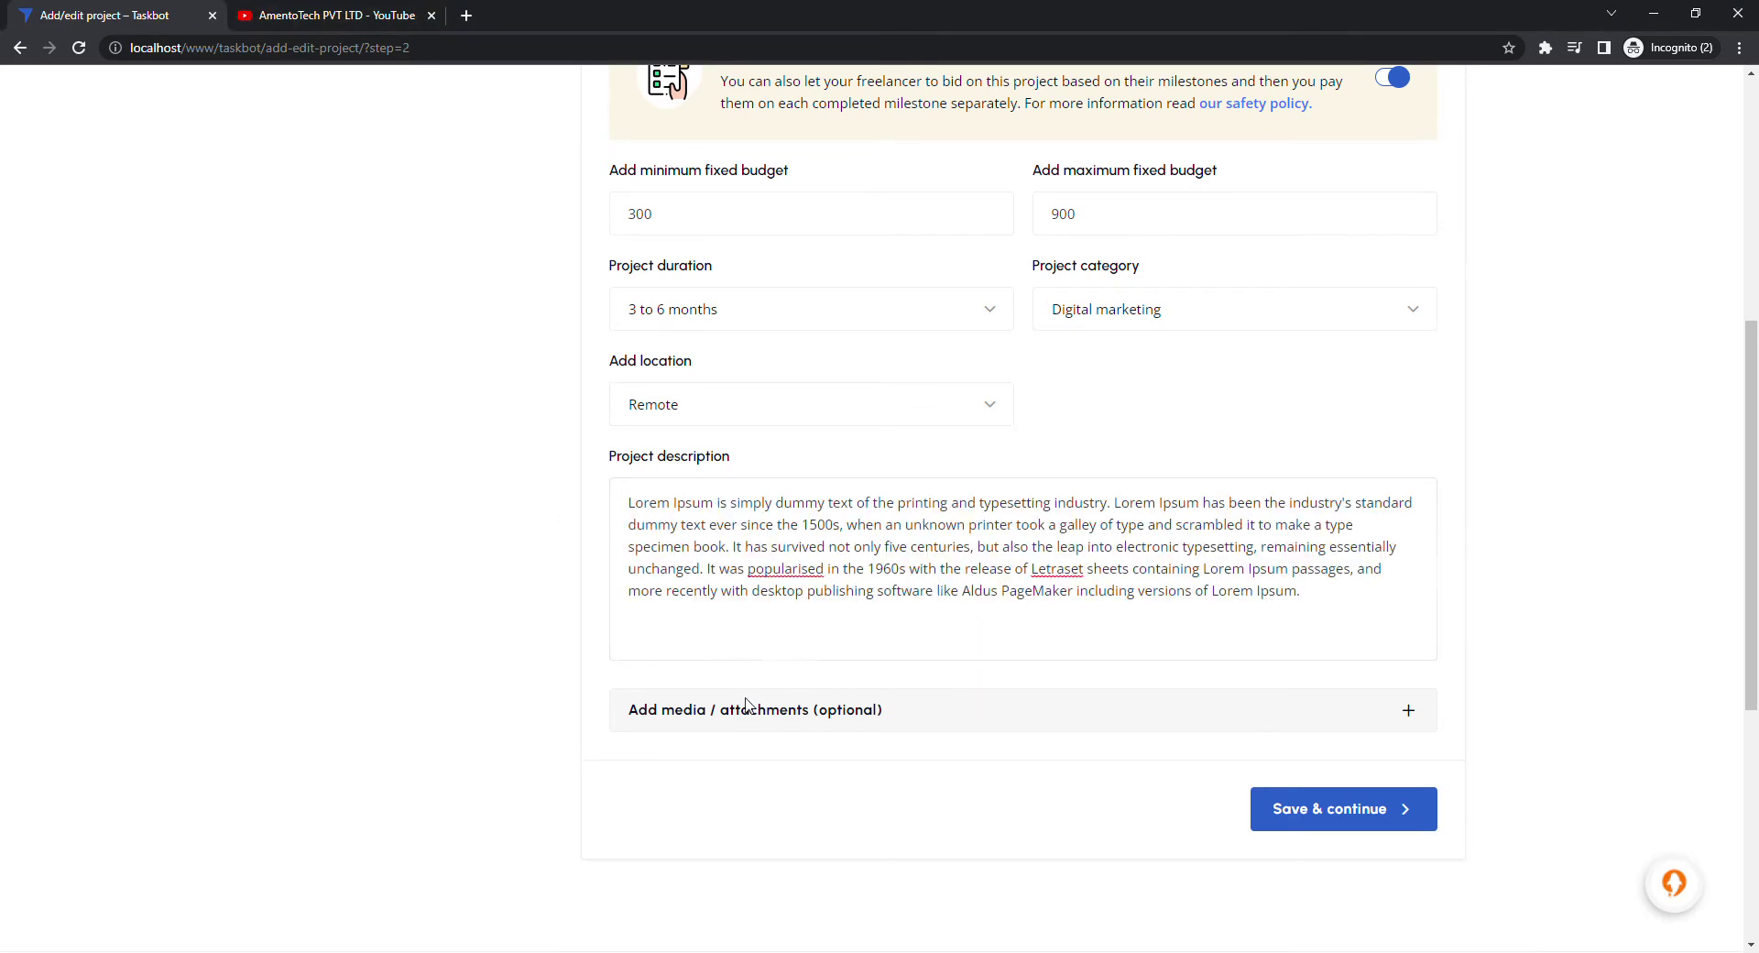
left_click(1409, 711)
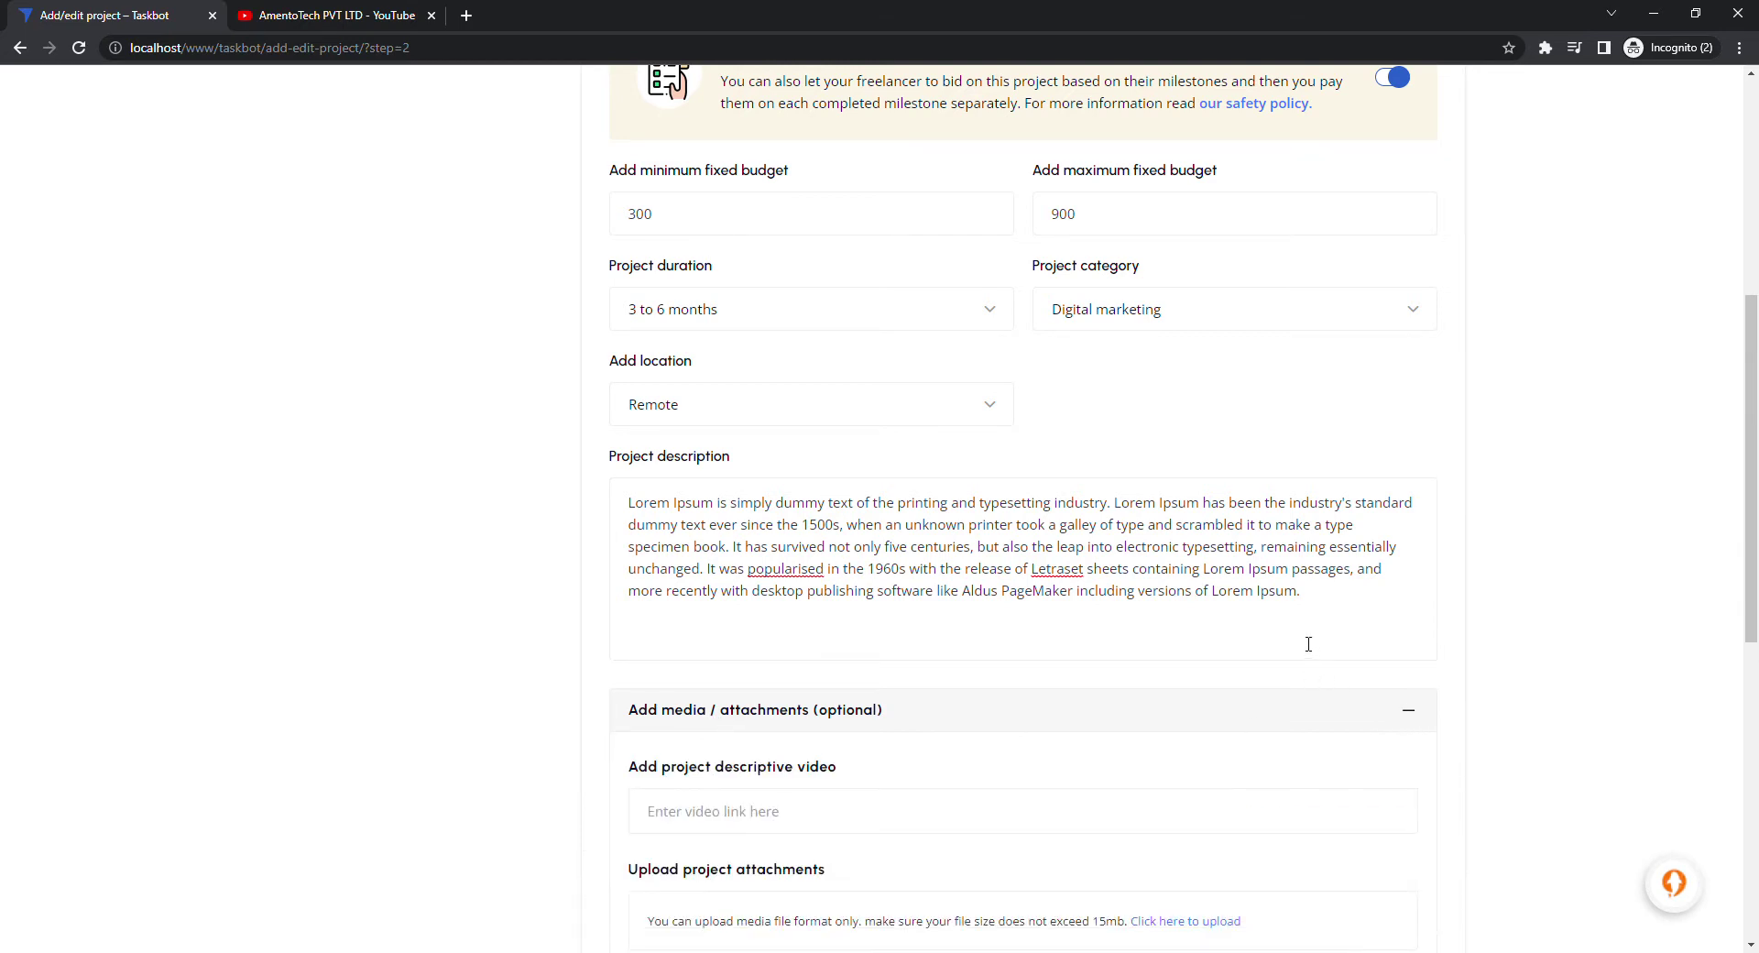
scroll(1282, 637, "down", 2)
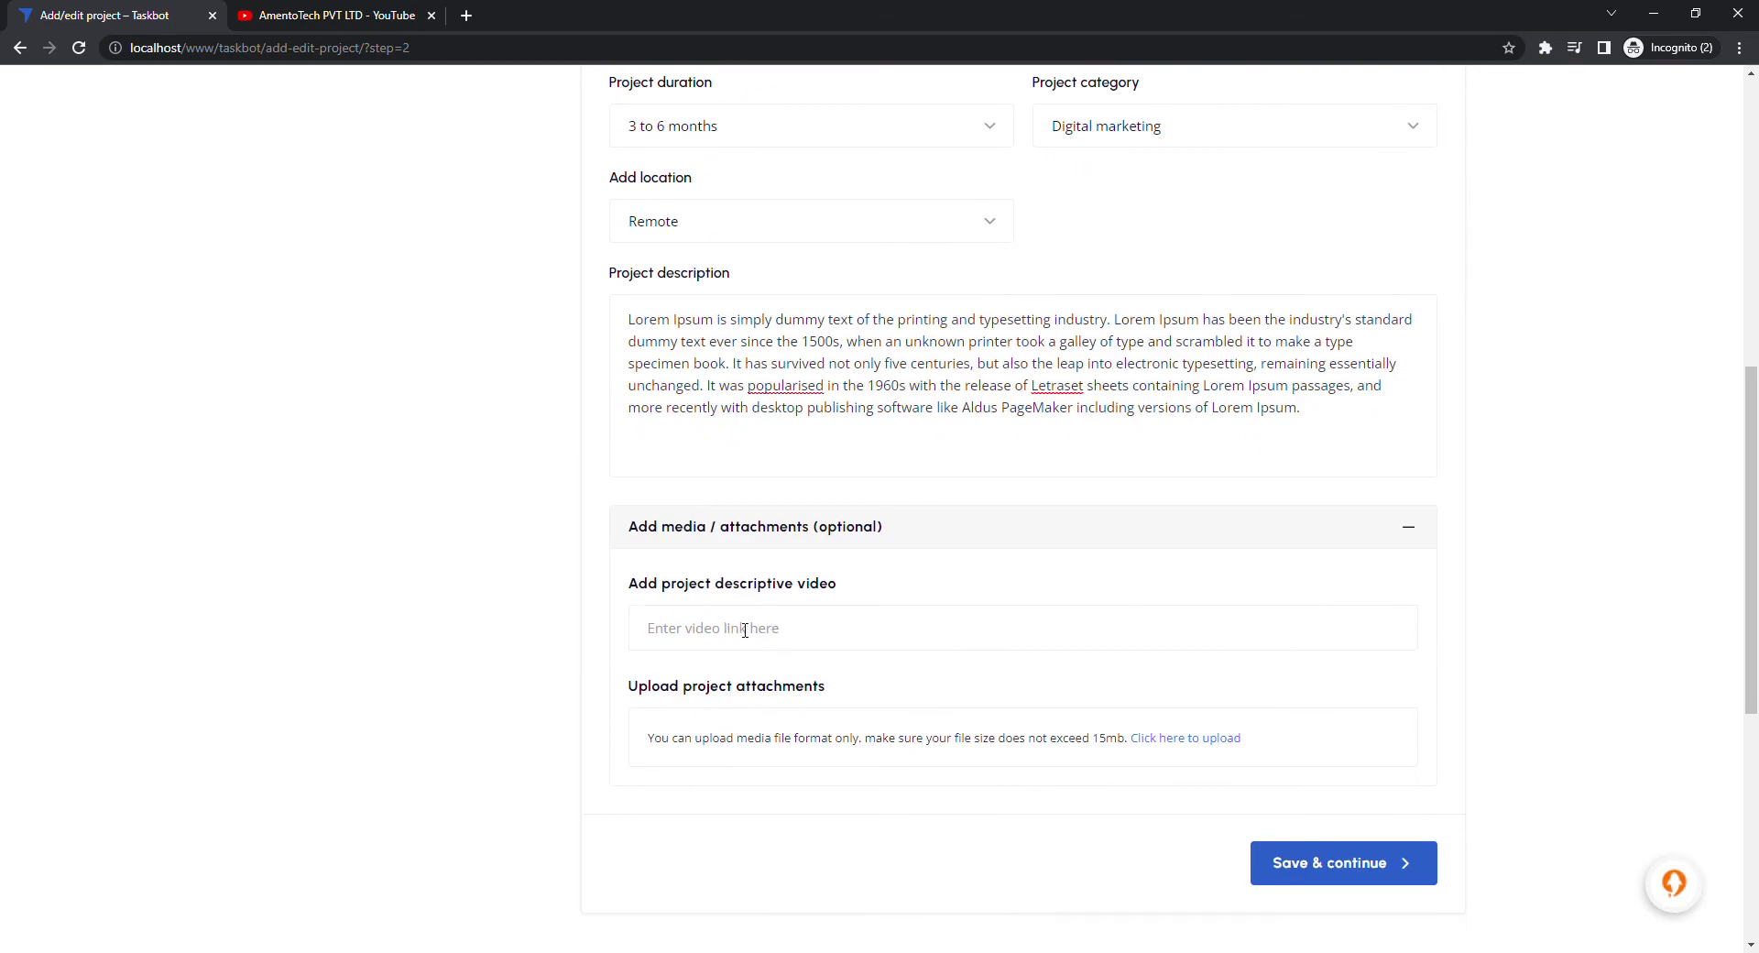
Copy the YouTube video's short link and paste it into the project's video field
left_click(327, 13)
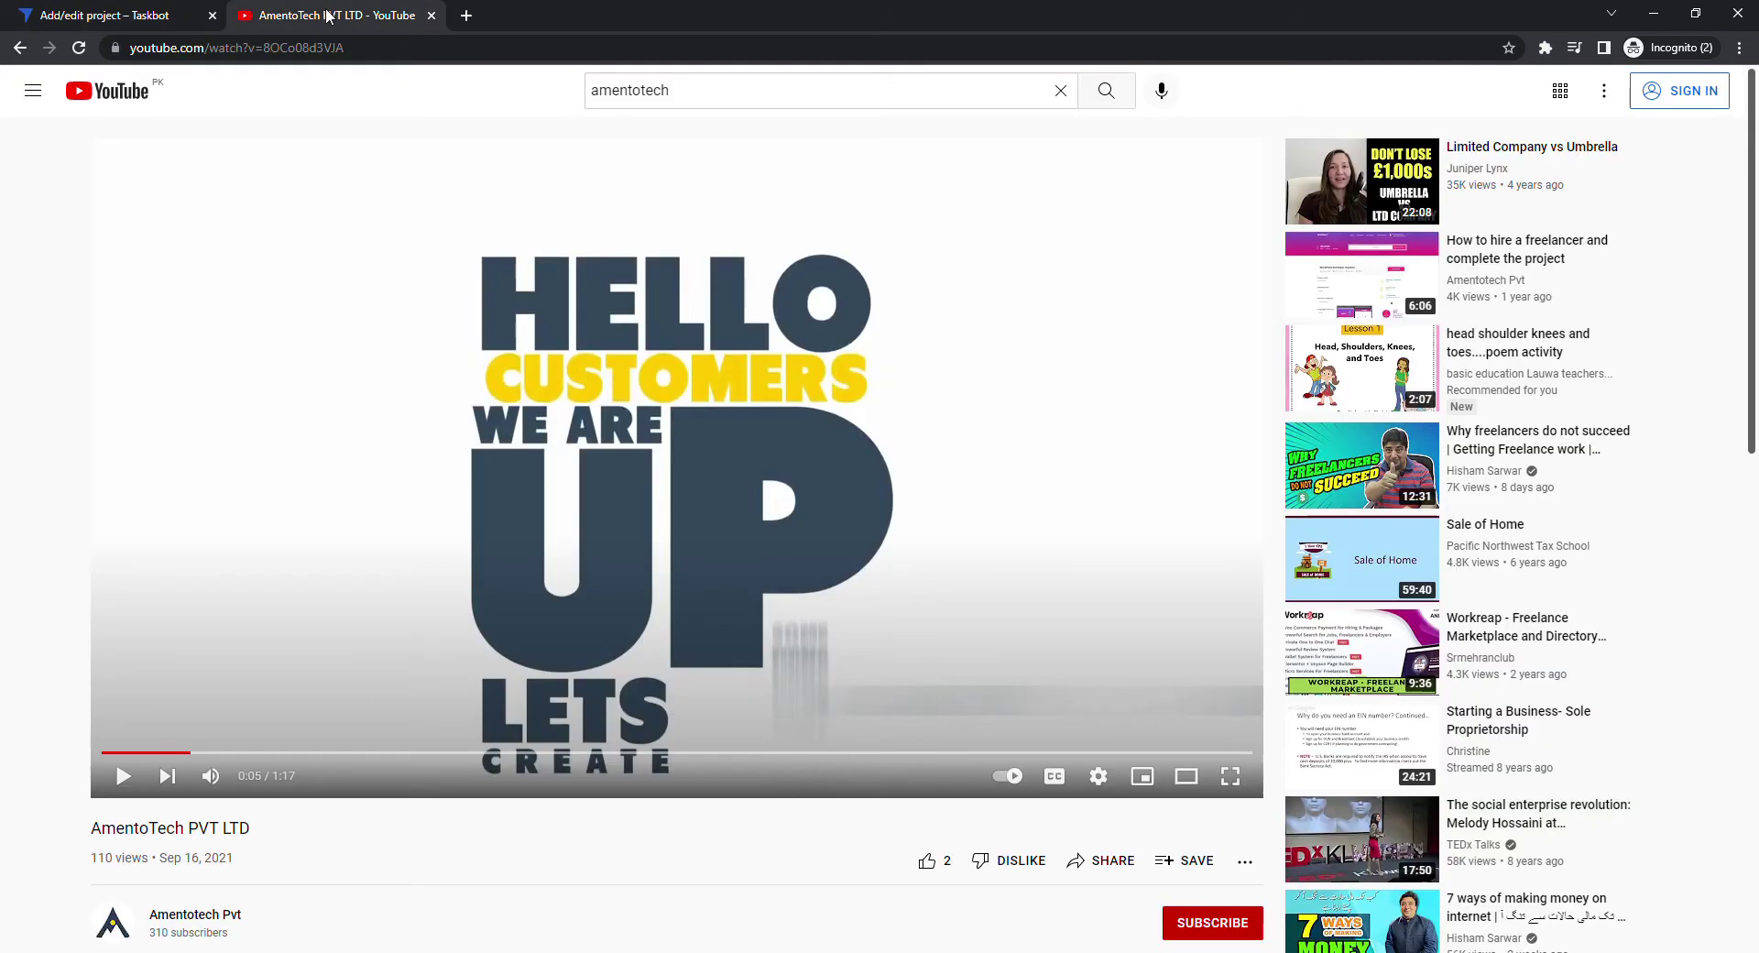
left_click(1099, 860)
left_click(1054, 553)
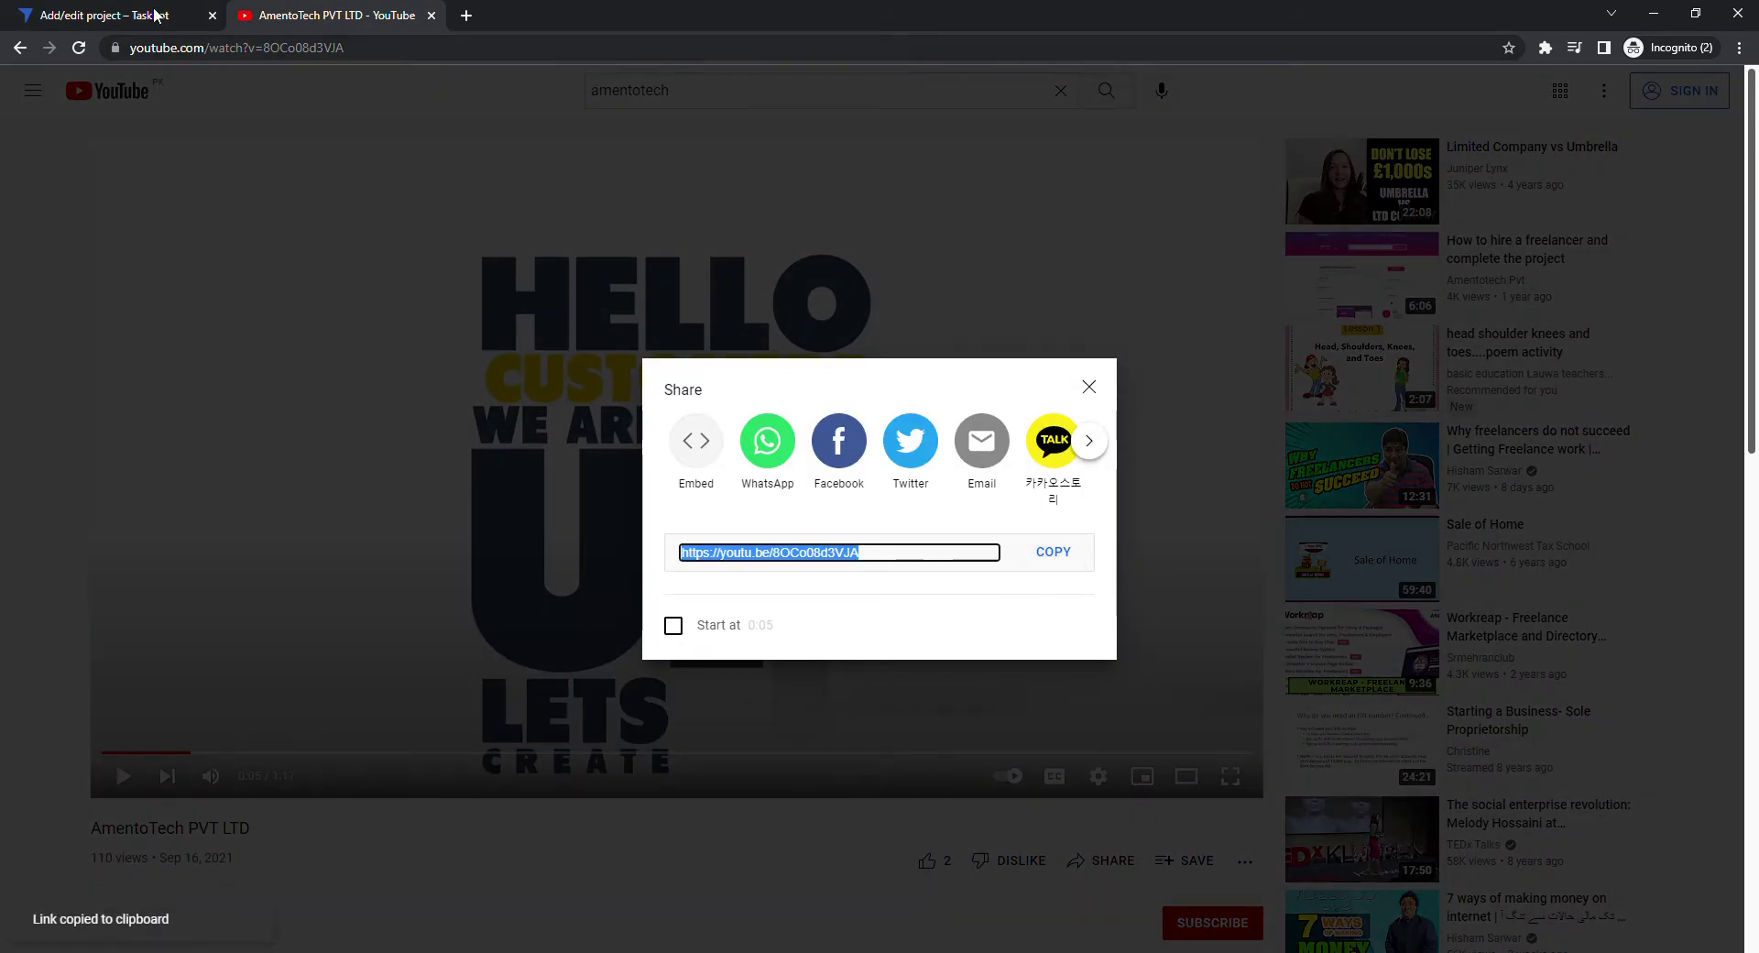
left_click(148, 17)
left_click(920, 656)
key("ctrl+v")
scroll(920, 657, "down", 2)
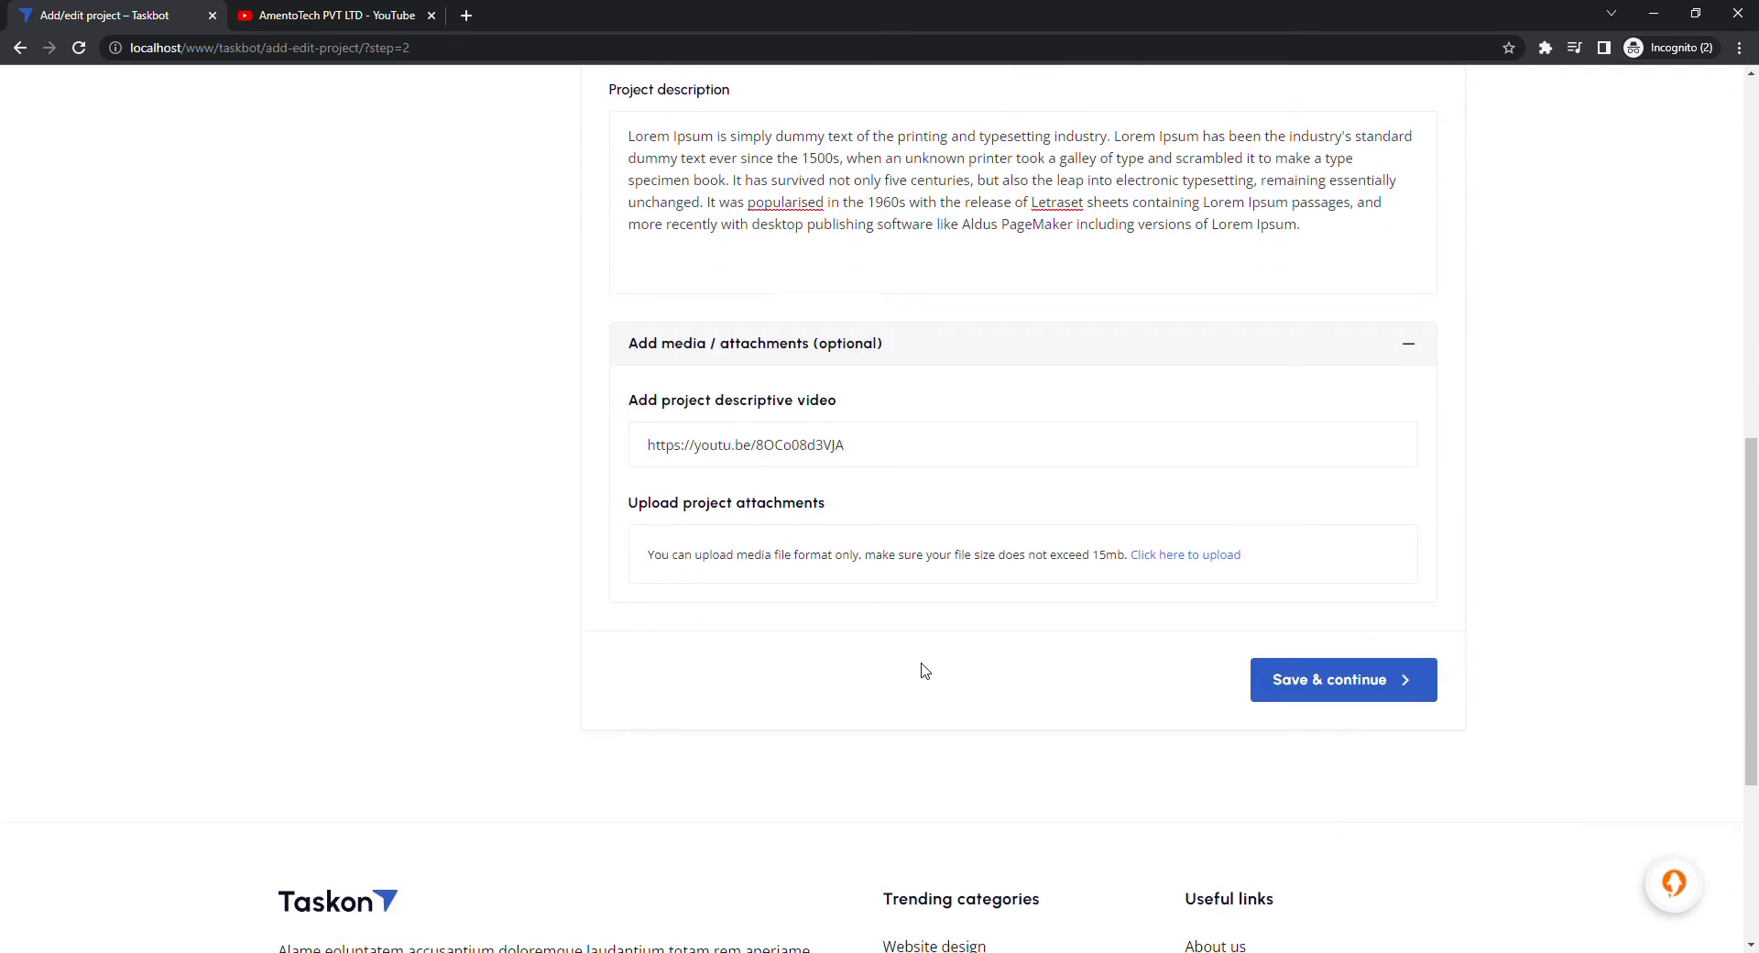
Attach demo-project-detailsfile.pdf and save the project details
left_click(1182, 556)
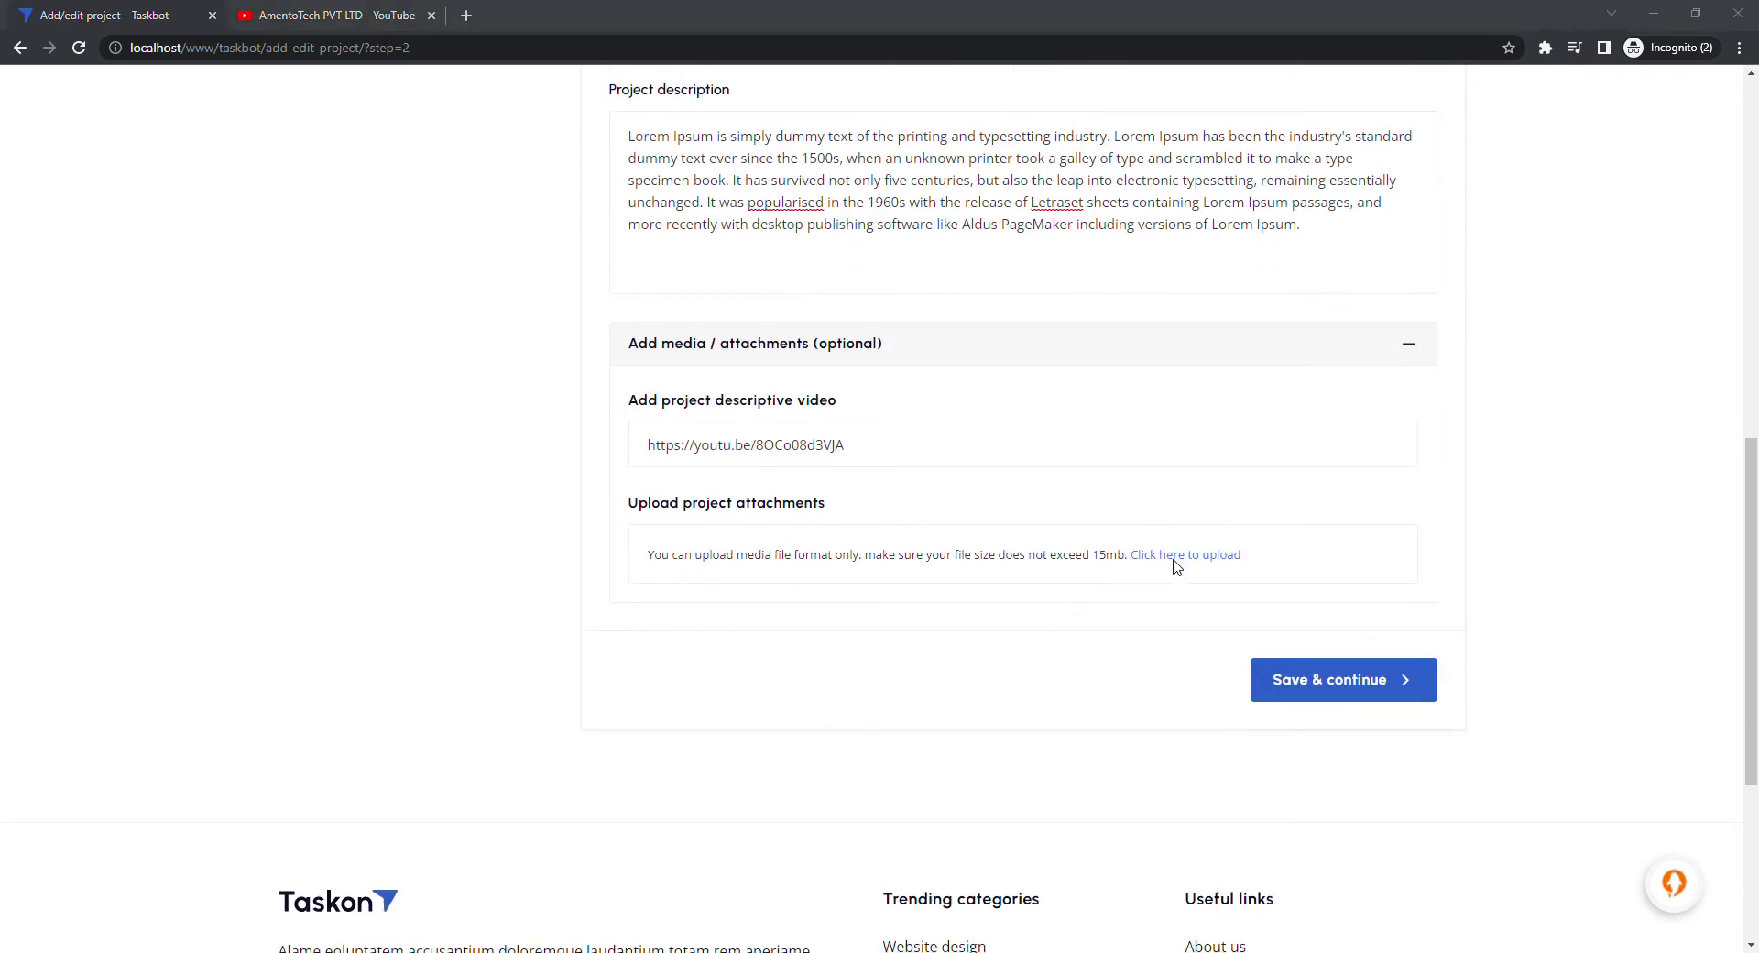
double_click(534, 446)
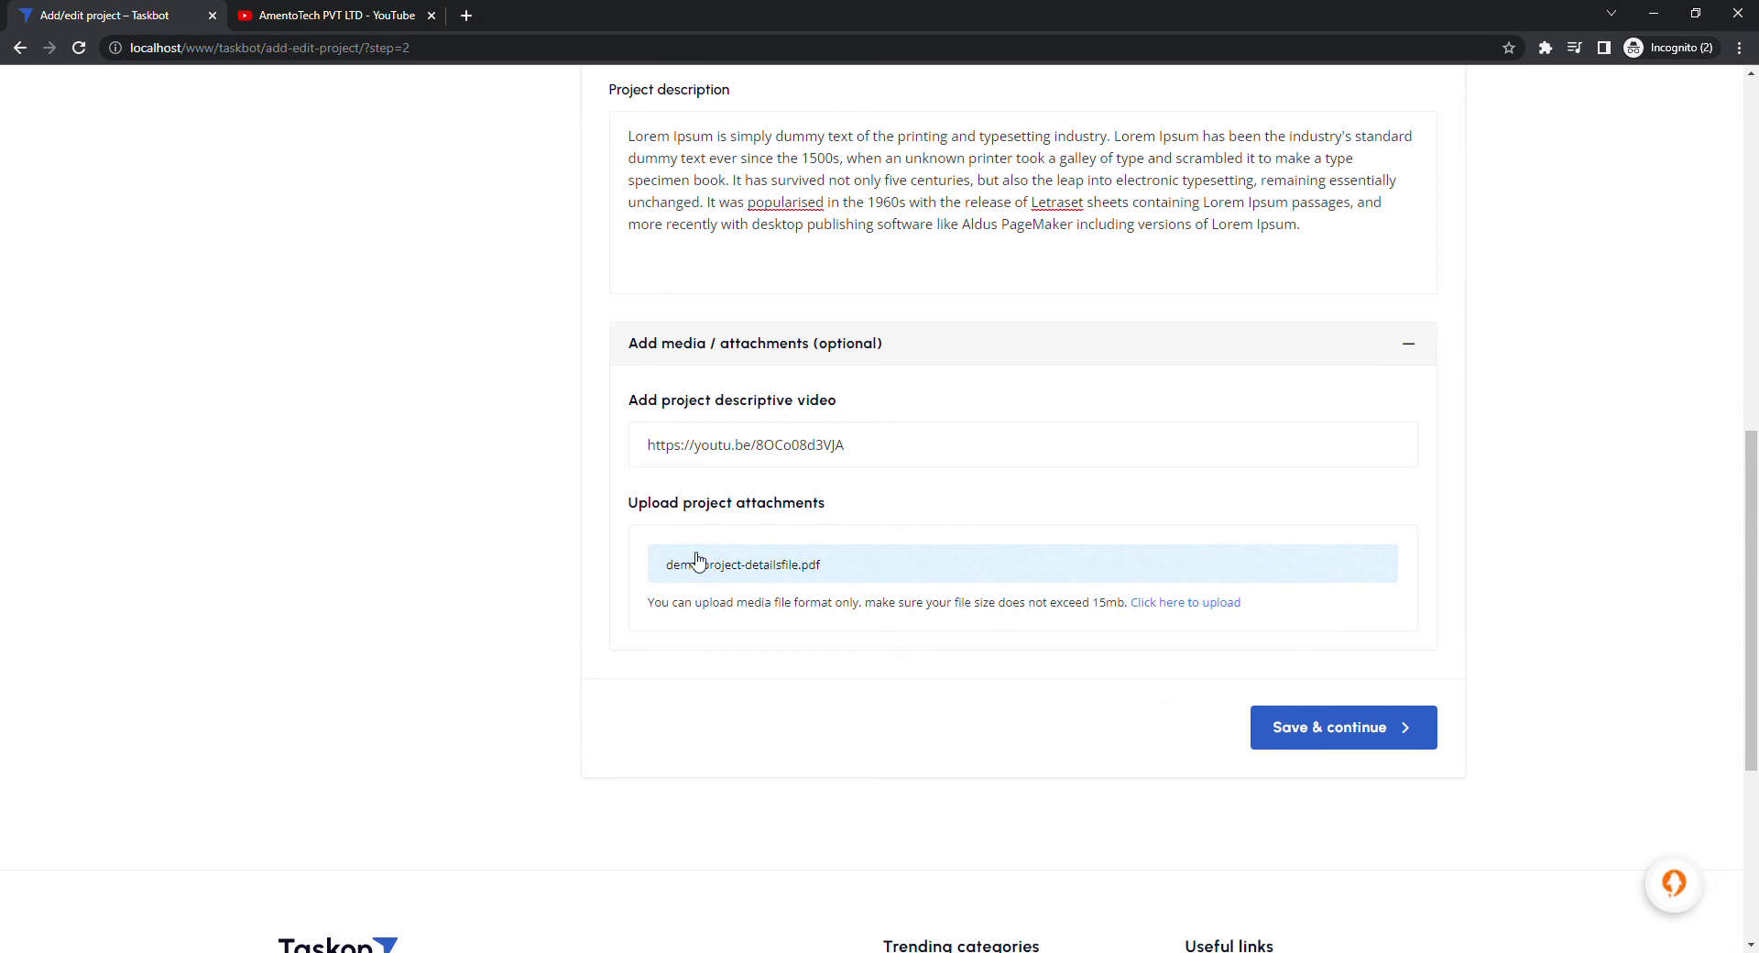
left_click(1358, 733)
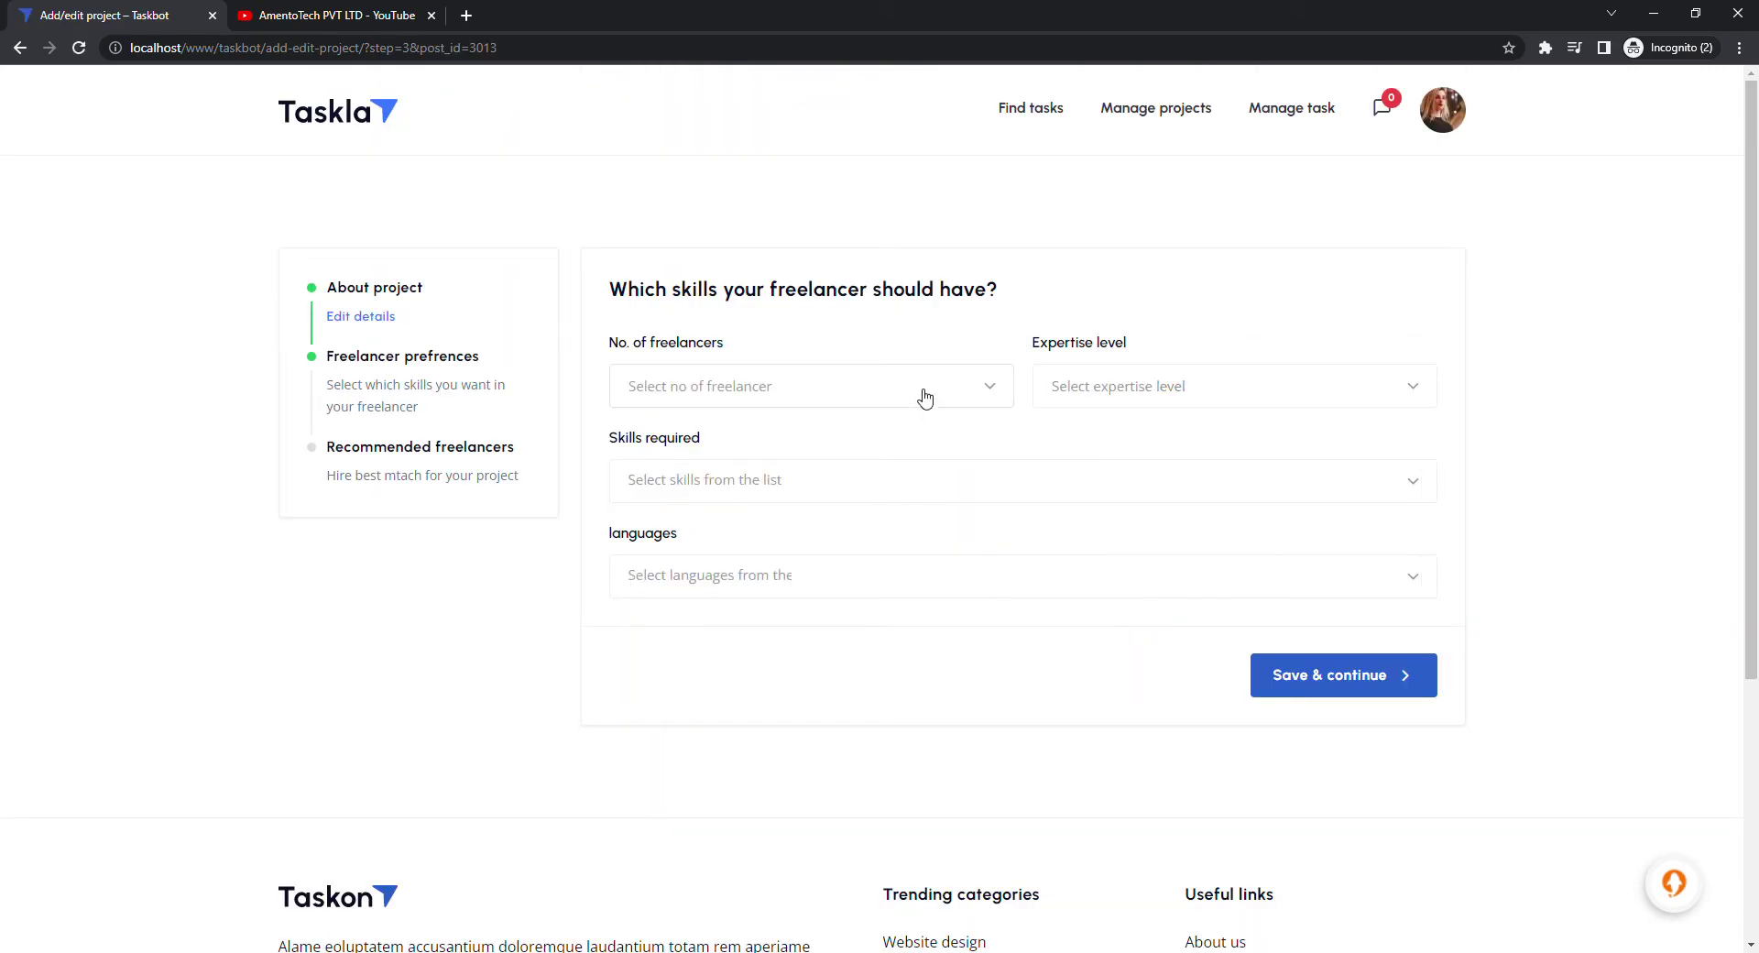
Request 2 freelancers at Junior expertise level
left_click(921, 404)
scroll(718, 604, "down", 1)
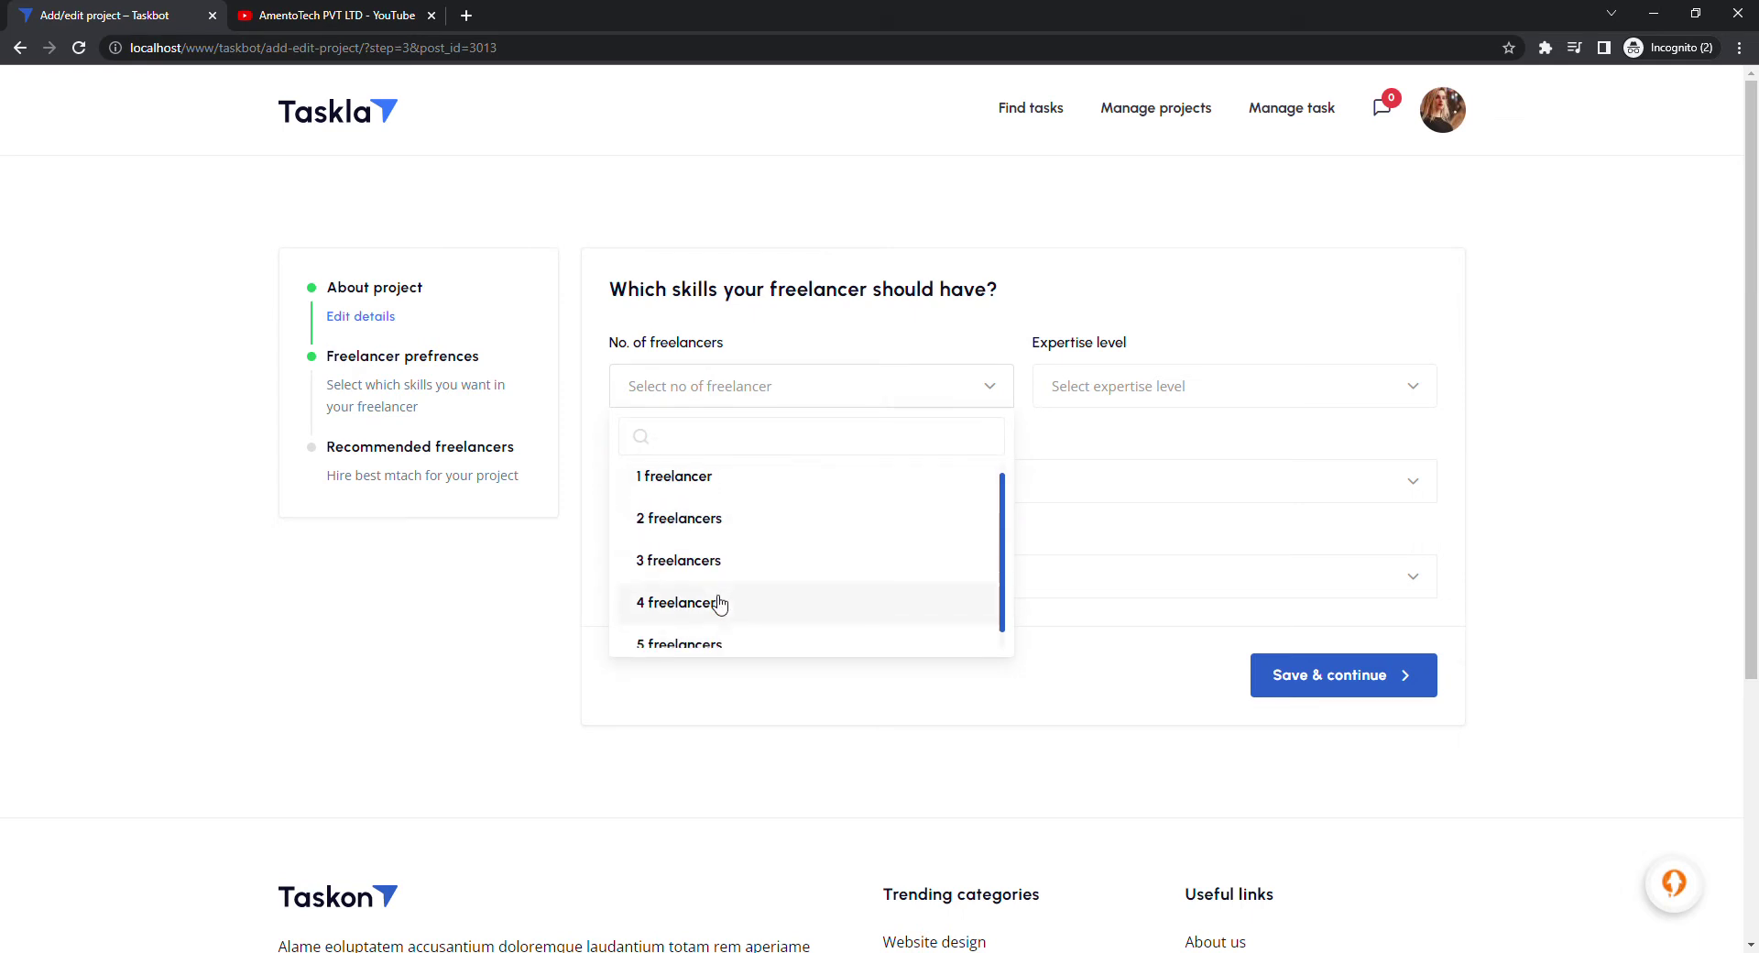
scroll(721, 606, "up", 1)
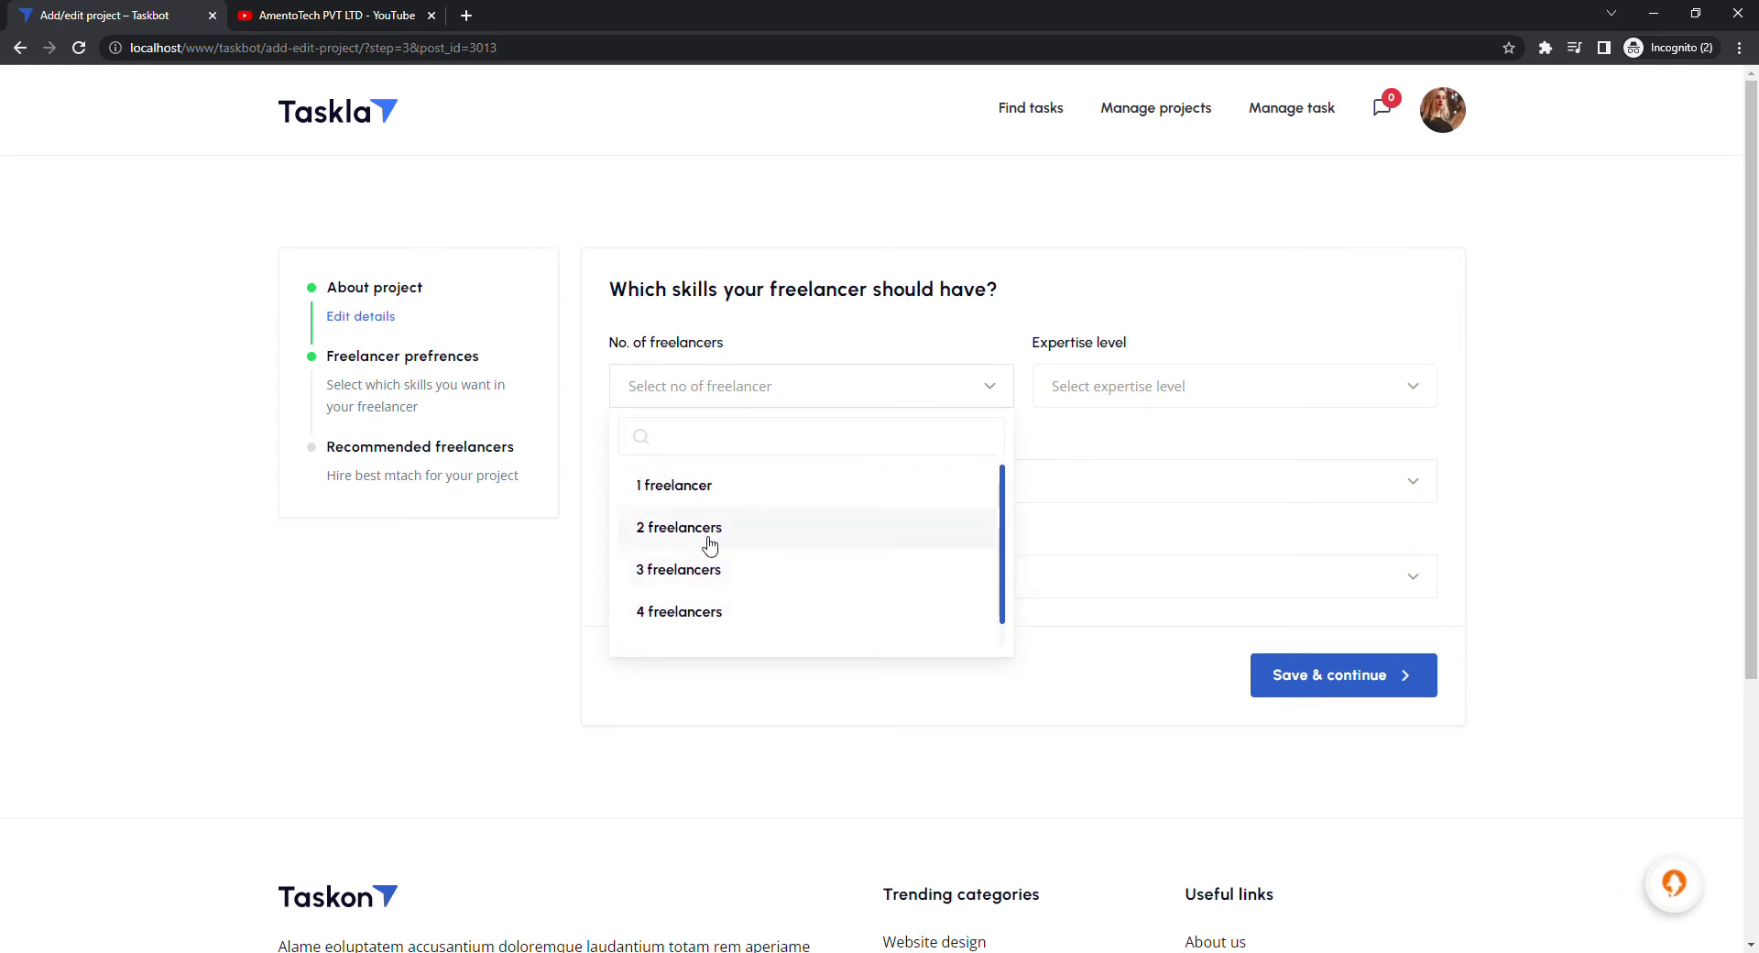
left_click(711, 542)
left_click(1193, 396)
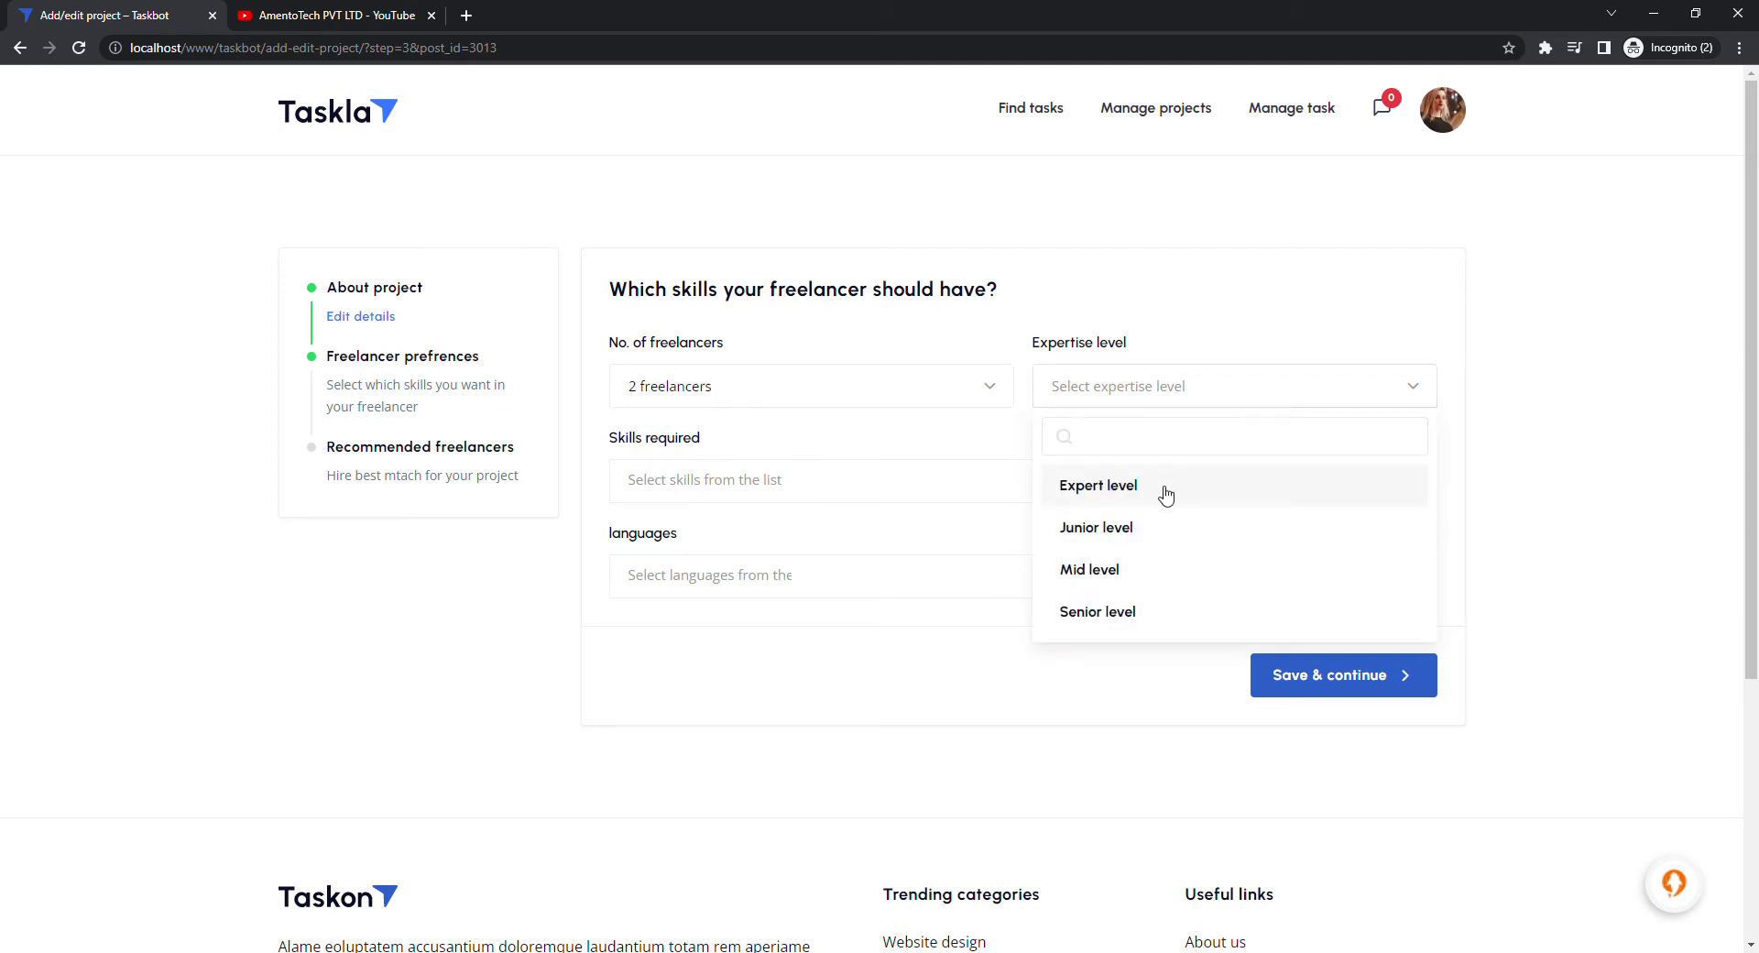
left_click(1138, 538)
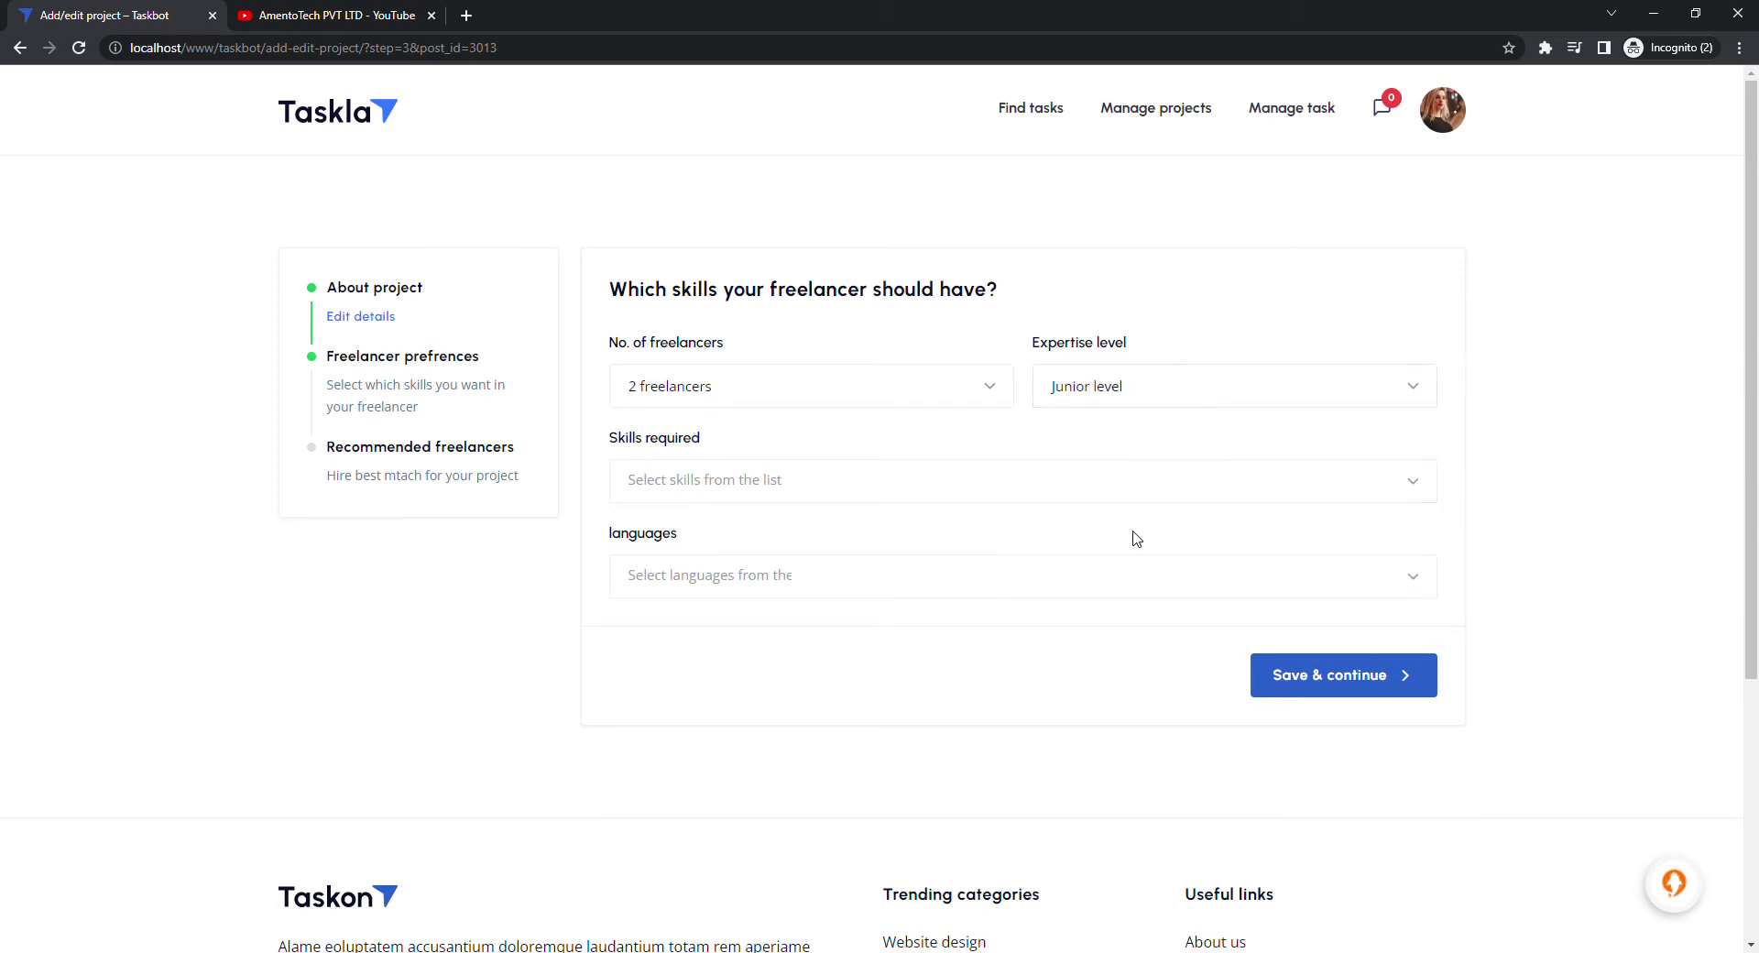
Add 3D, Consultation, Analytics and E-commerce development as required skills
left_click(1014, 497)
left_click(858, 549)
left_click(863, 503)
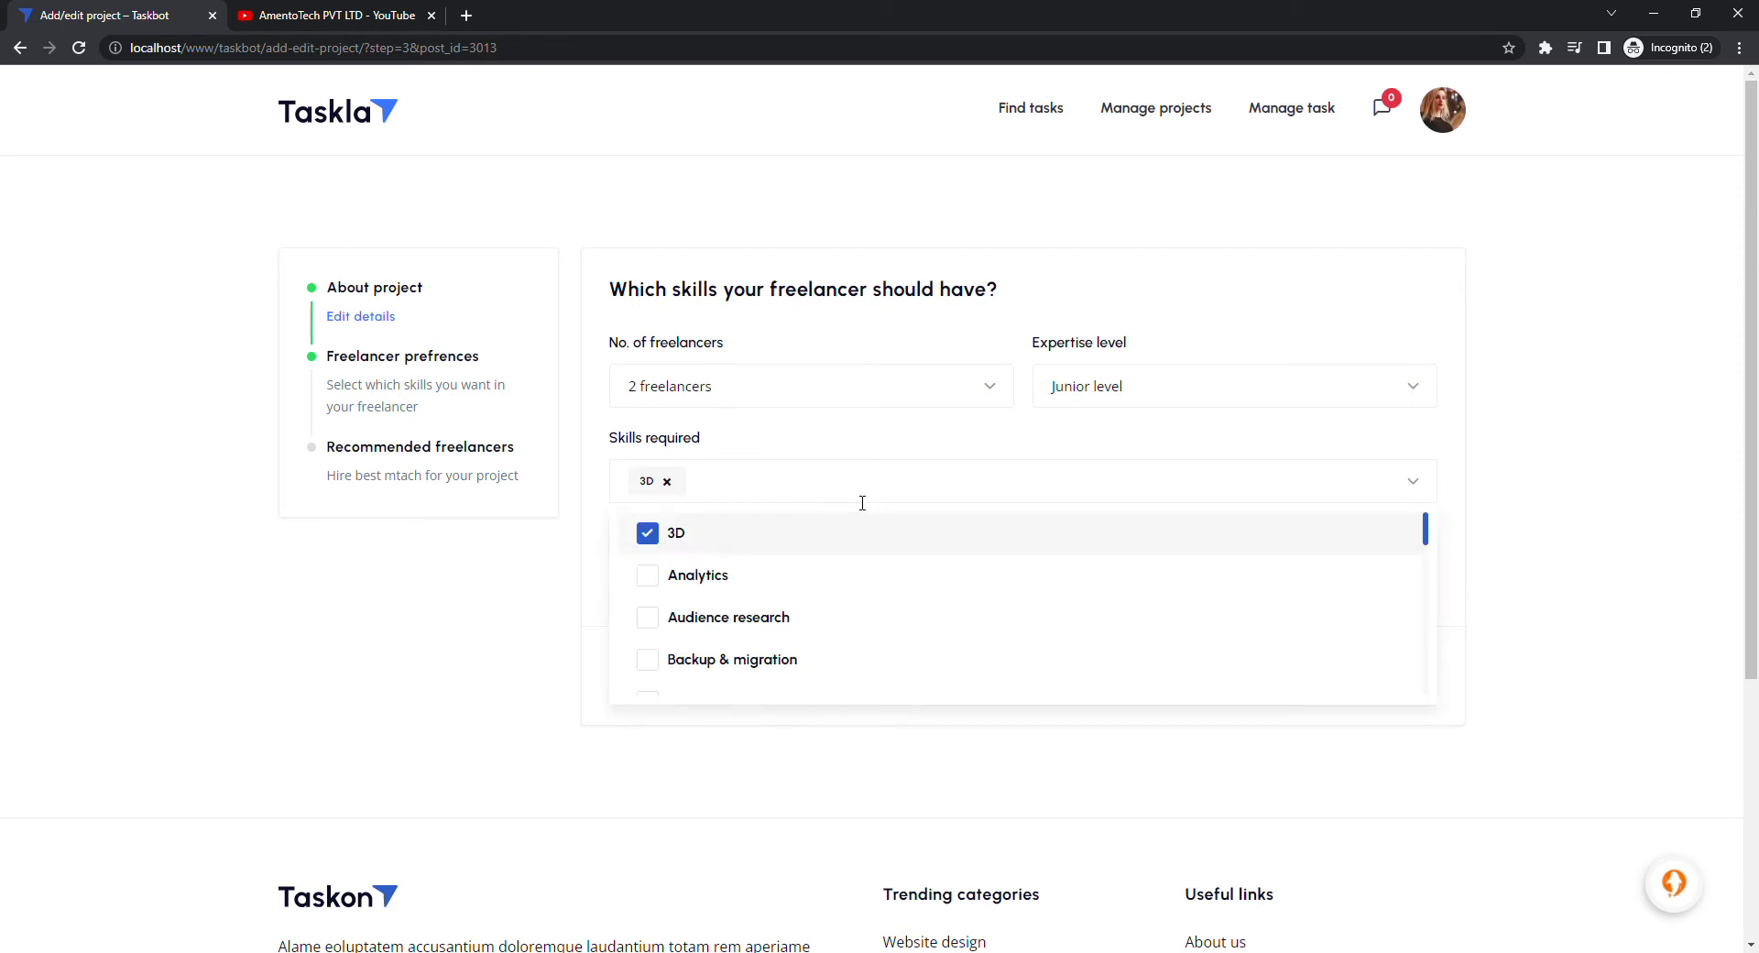
scroll(809, 614, "down", 2)
left_click(809, 601)
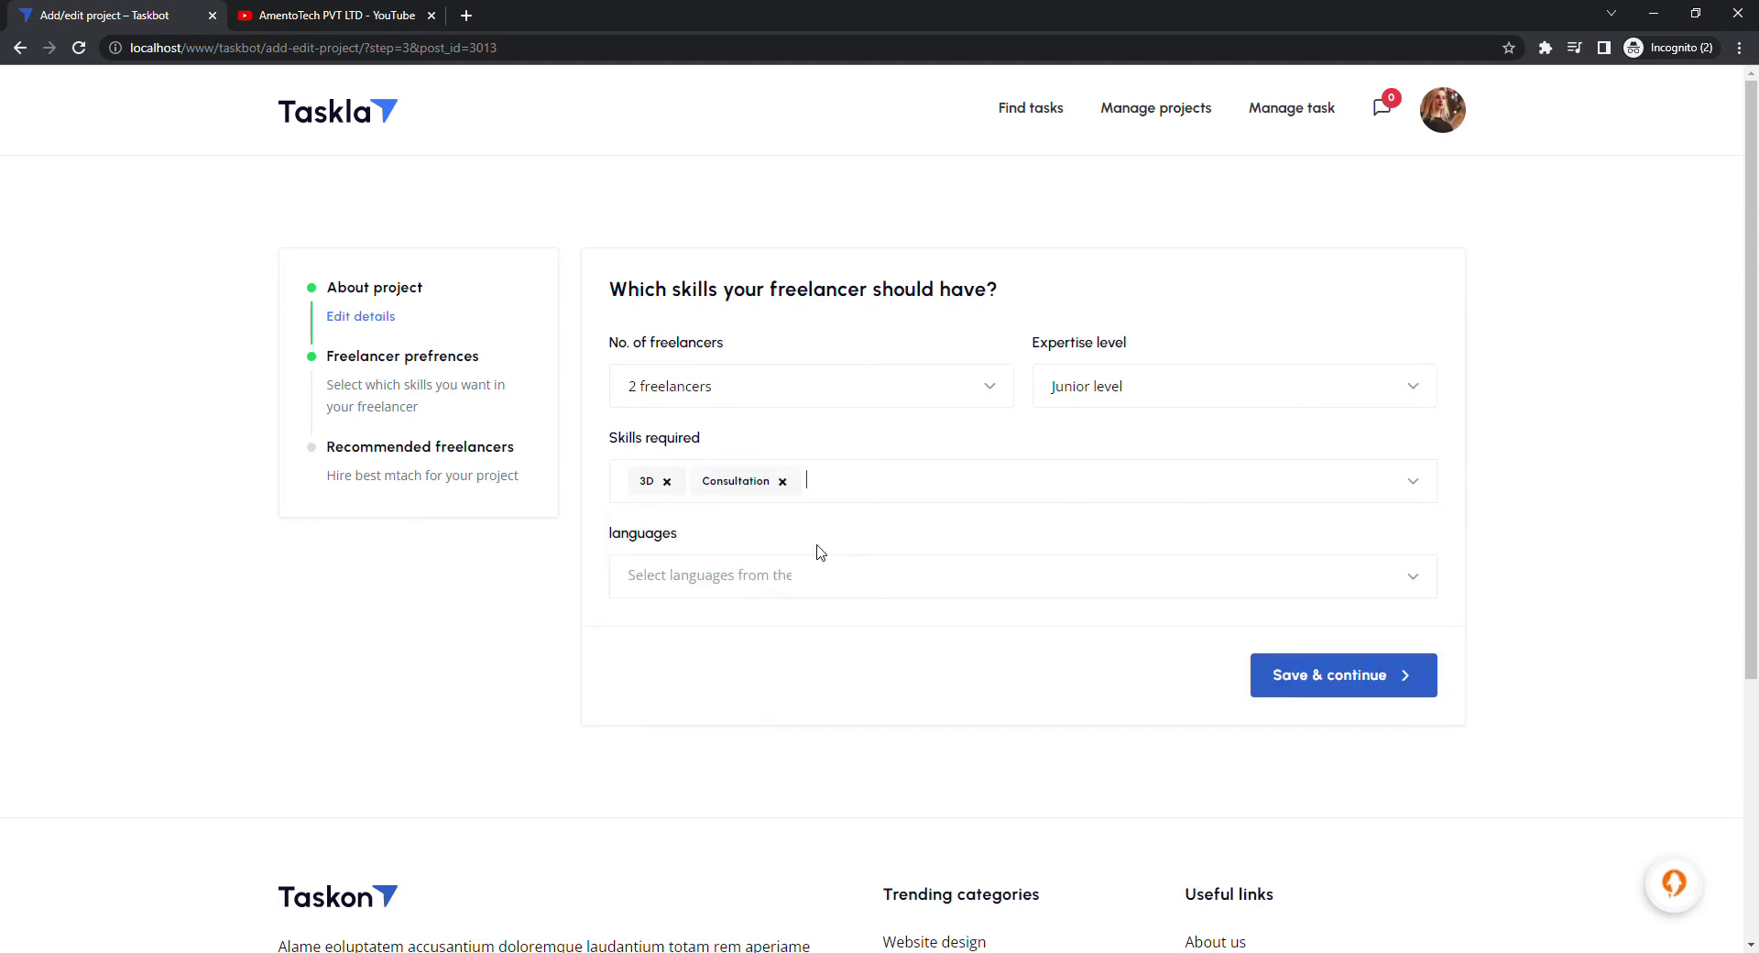
left_click(856, 485)
left_click(828, 600)
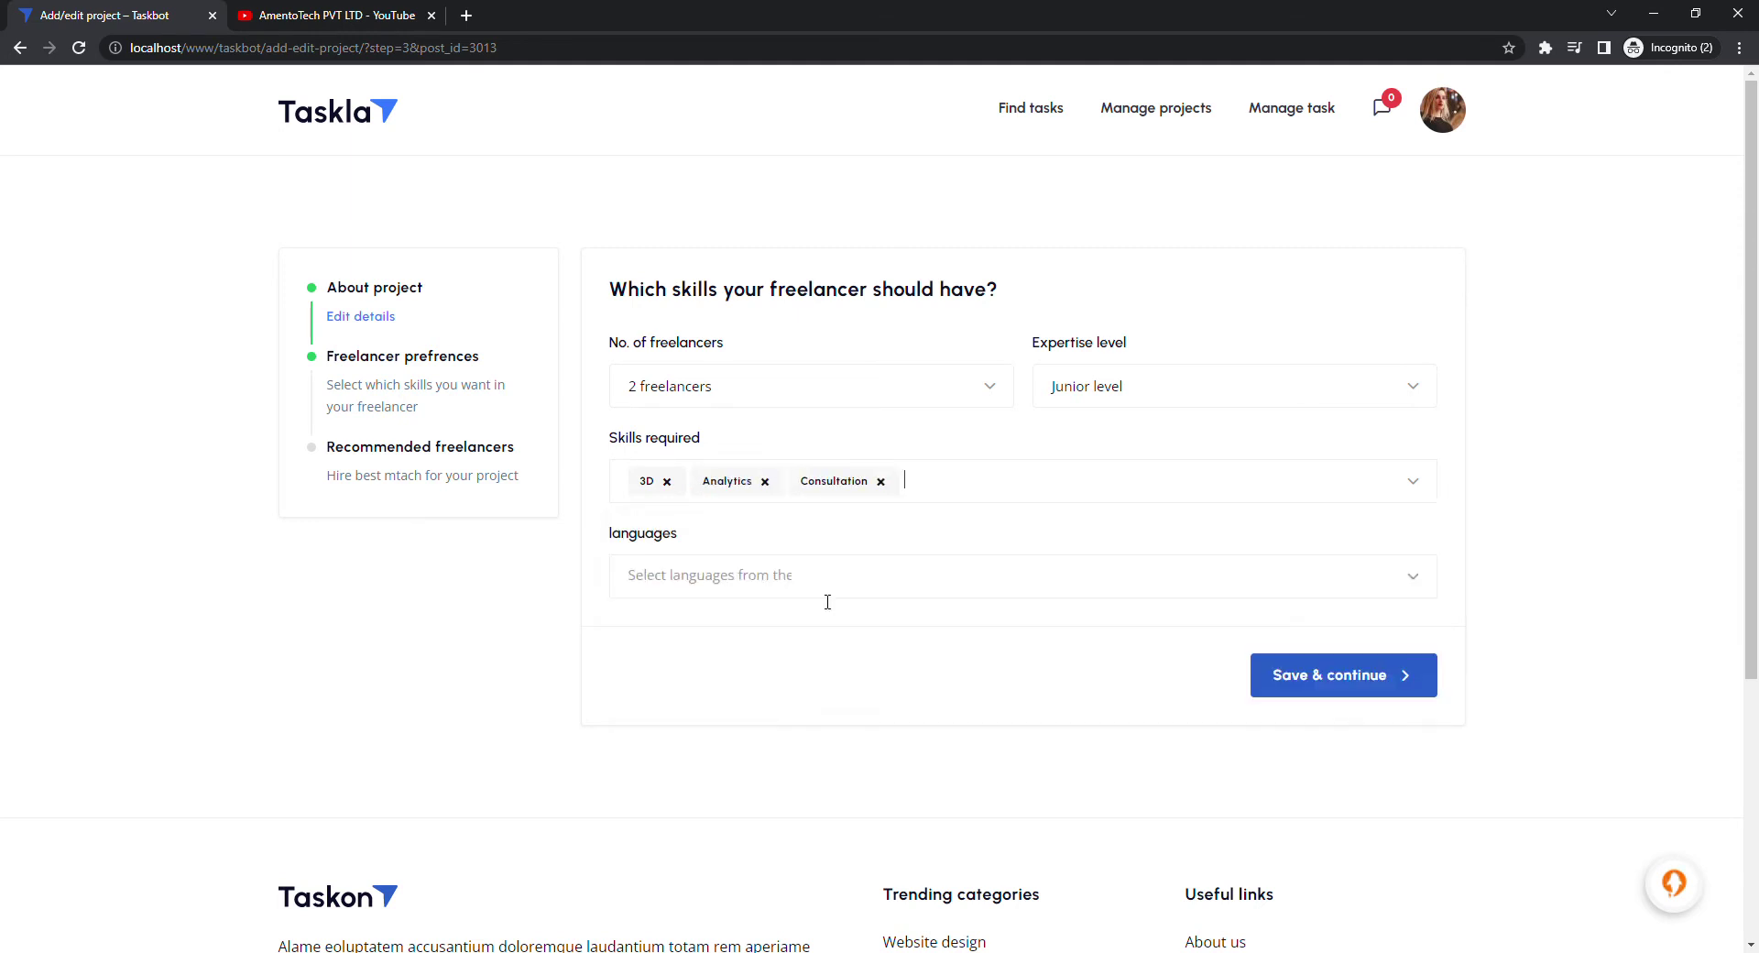
left_click(978, 486)
scroll(911, 596, "down", 4)
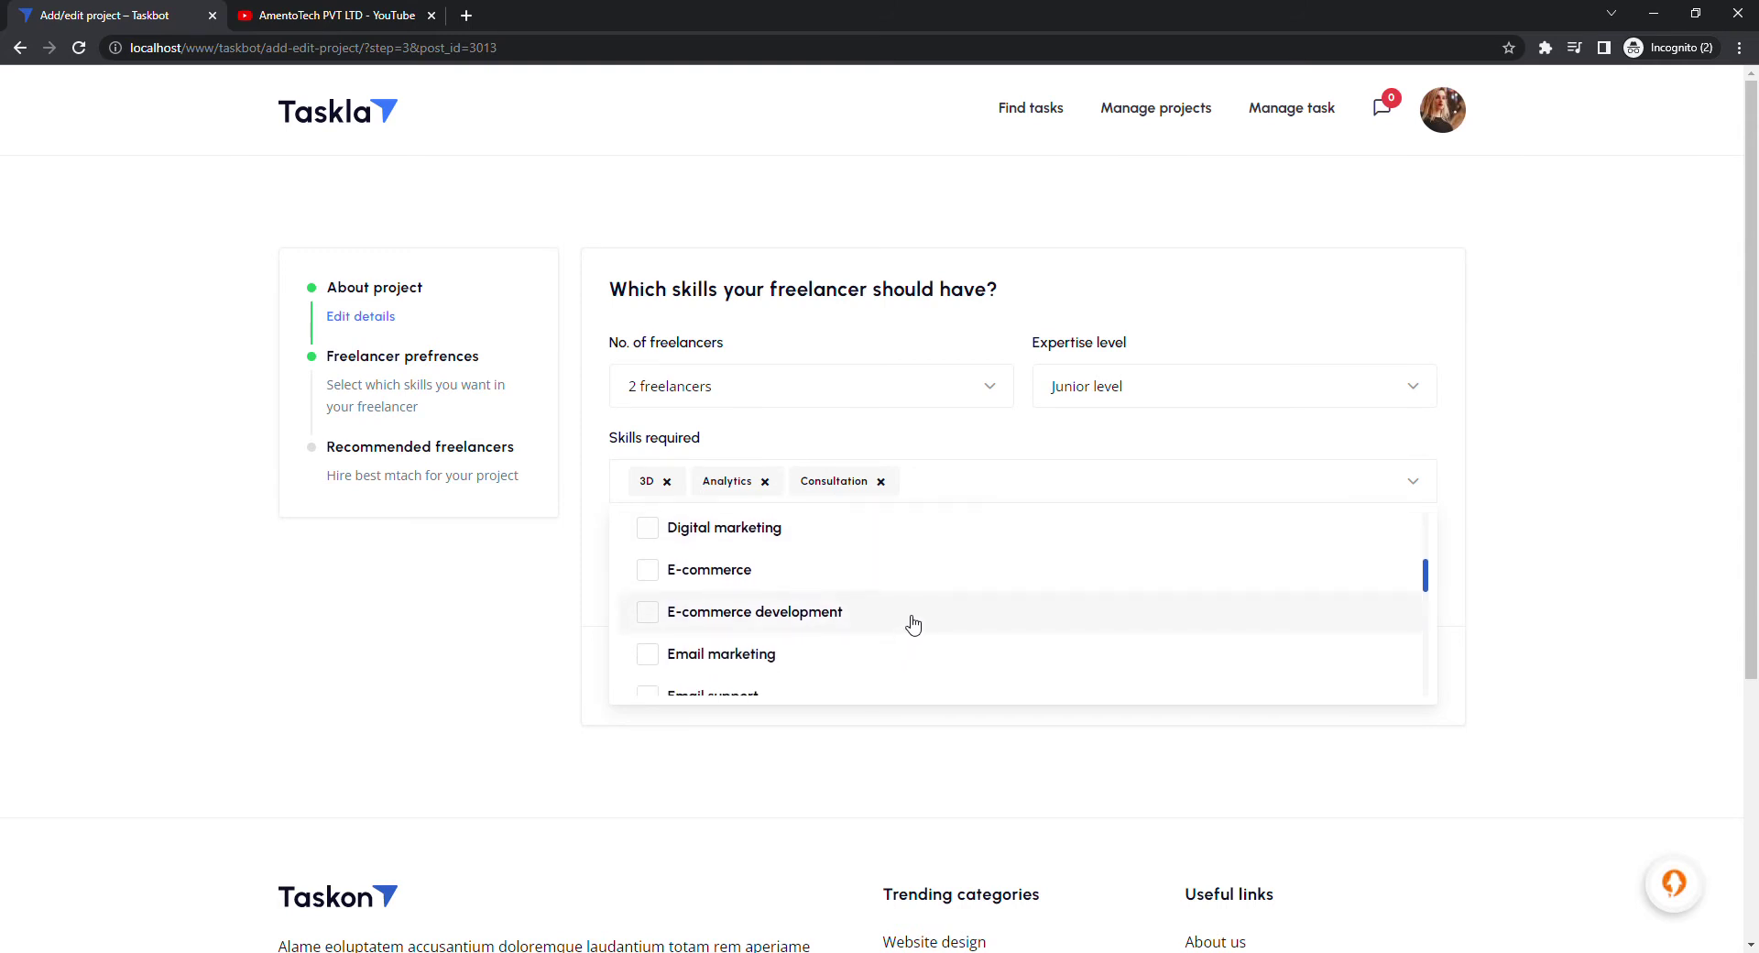
left_click(913, 624)
Add WordPress, E-commerce and Digital marketing to the required skills
left_click(1169, 502)
scroll(1002, 628, "down", 4)
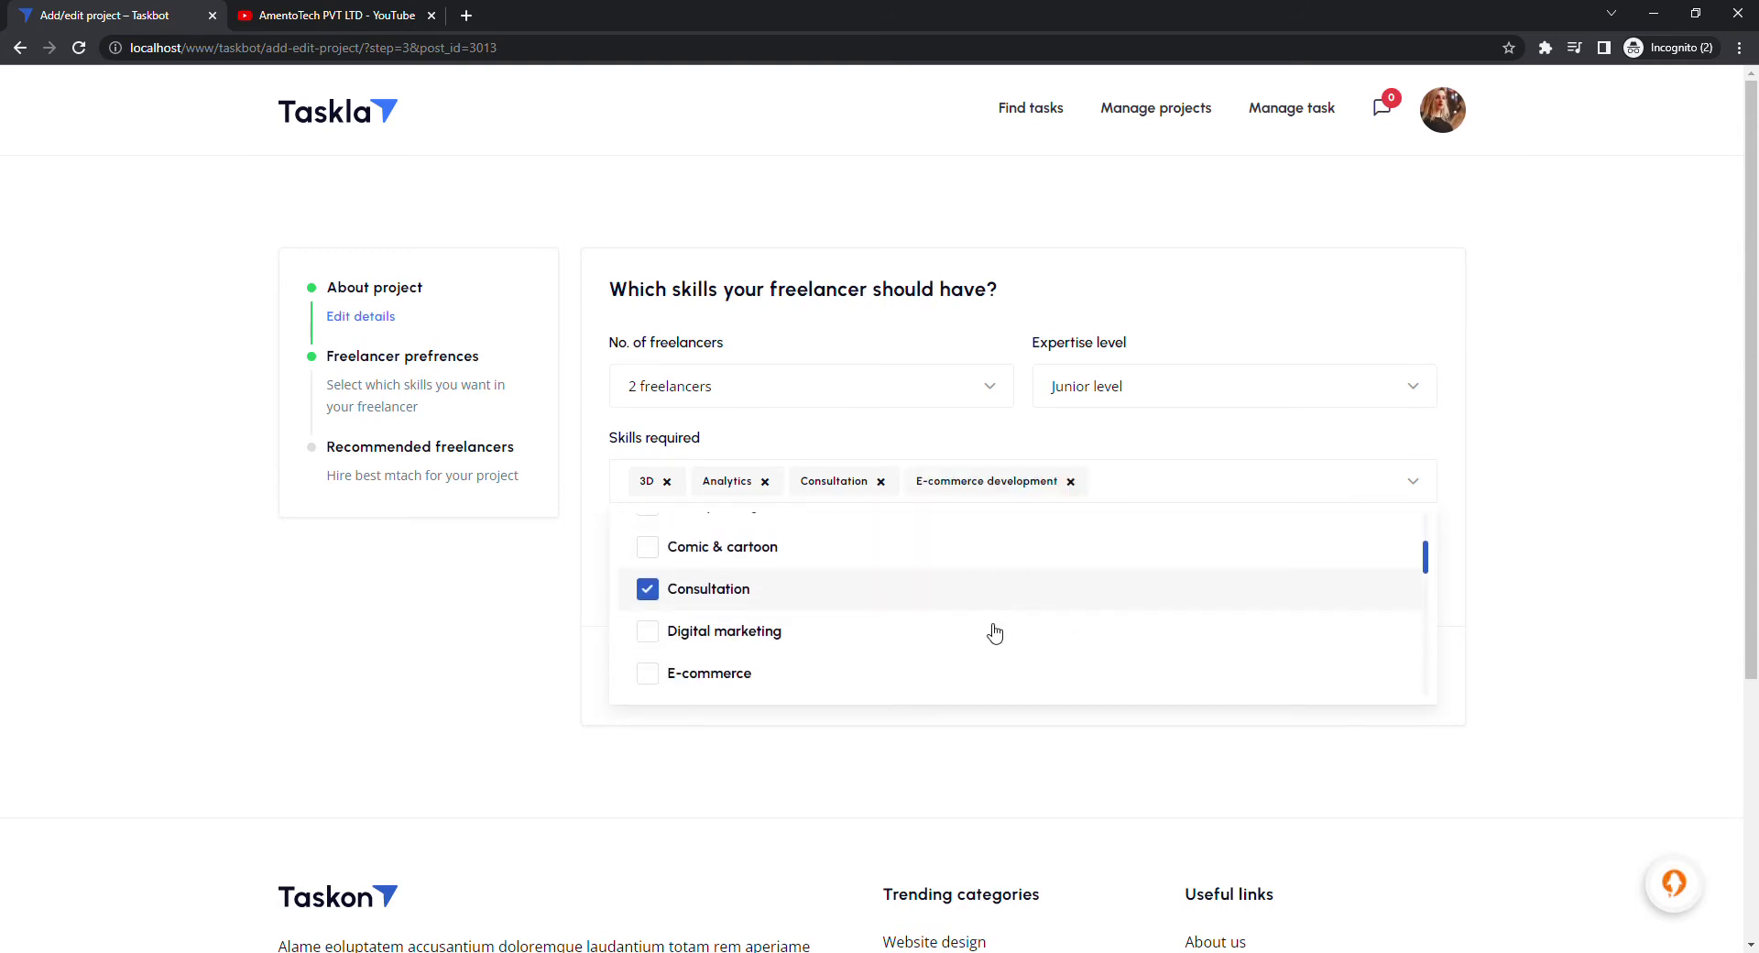
left_click(1154, 498)
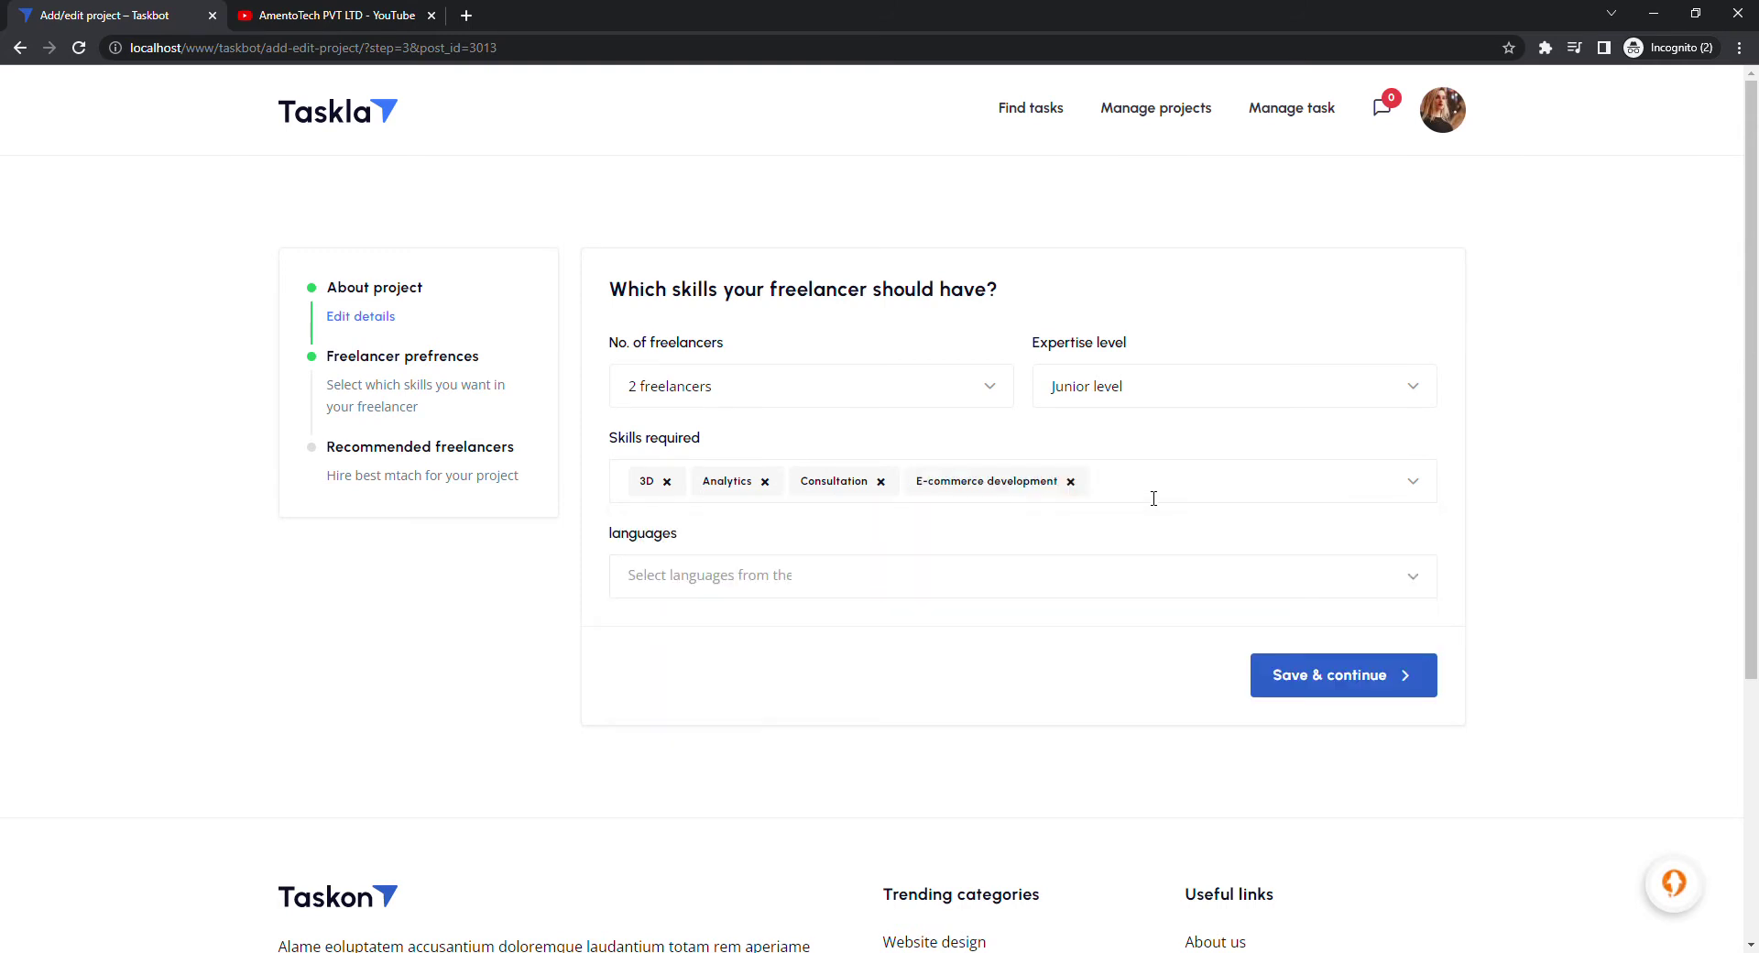
type("W")
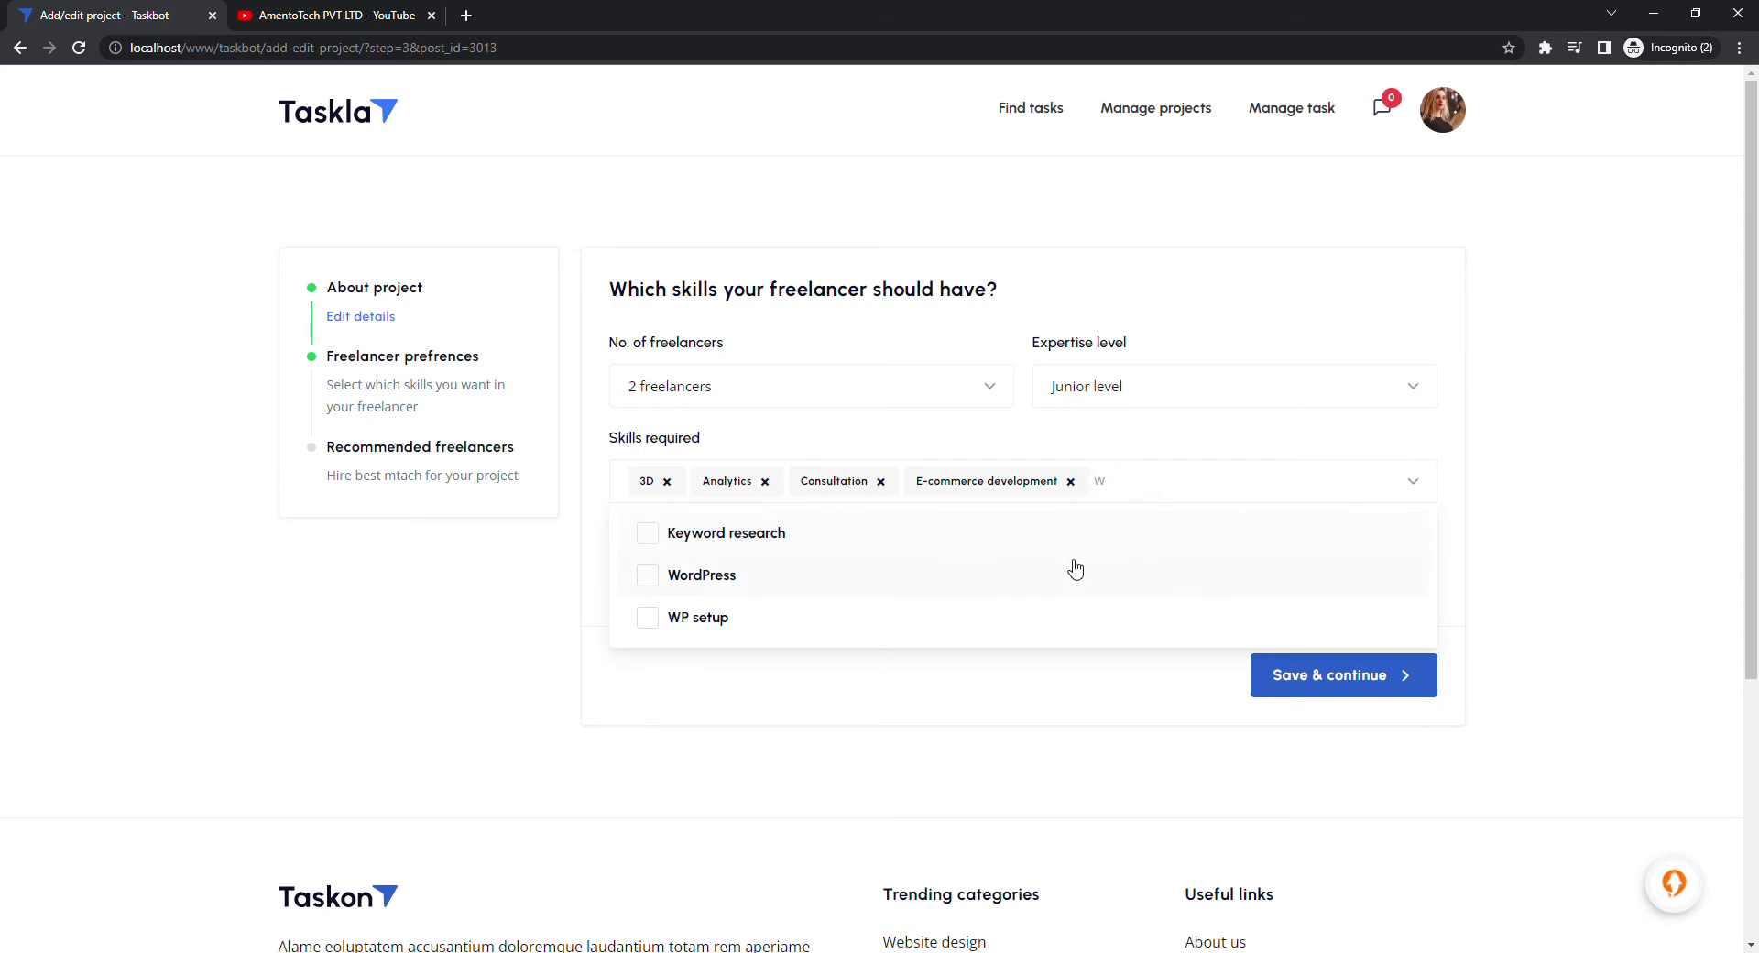
left_click(896, 576)
left_click(1229, 485)
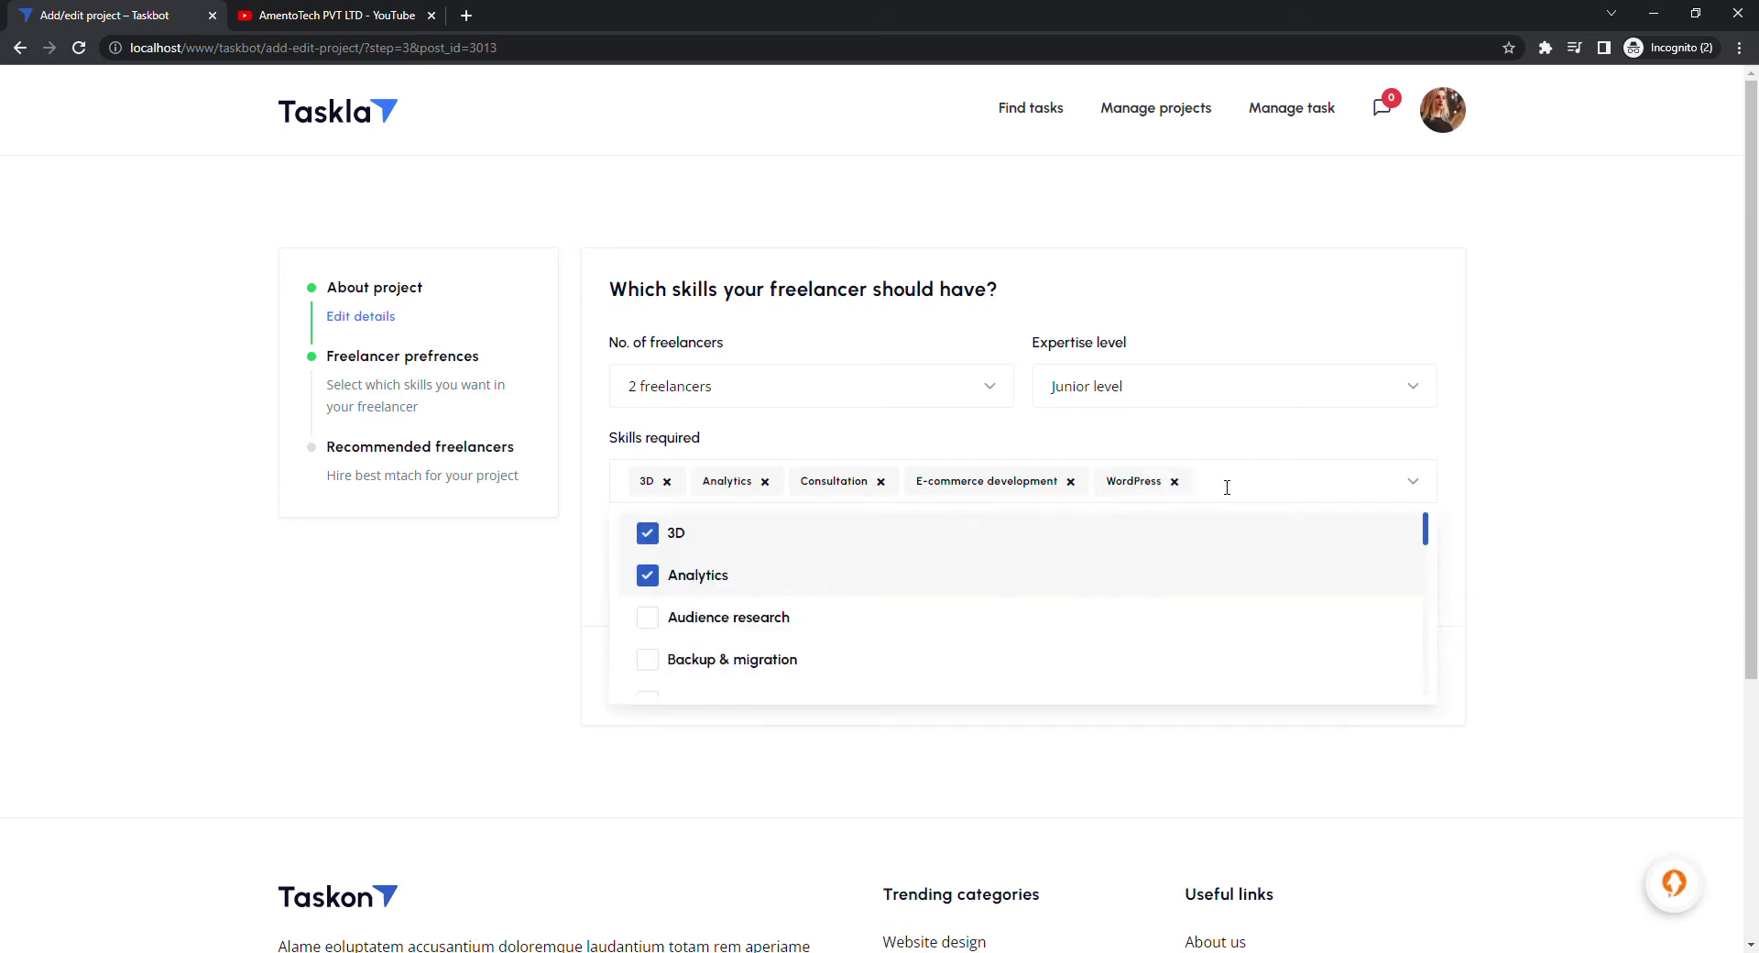
left_click(1227, 487)
left_click(1227, 487)
scroll(950, 646, "down", 3)
left_click(916, 628)
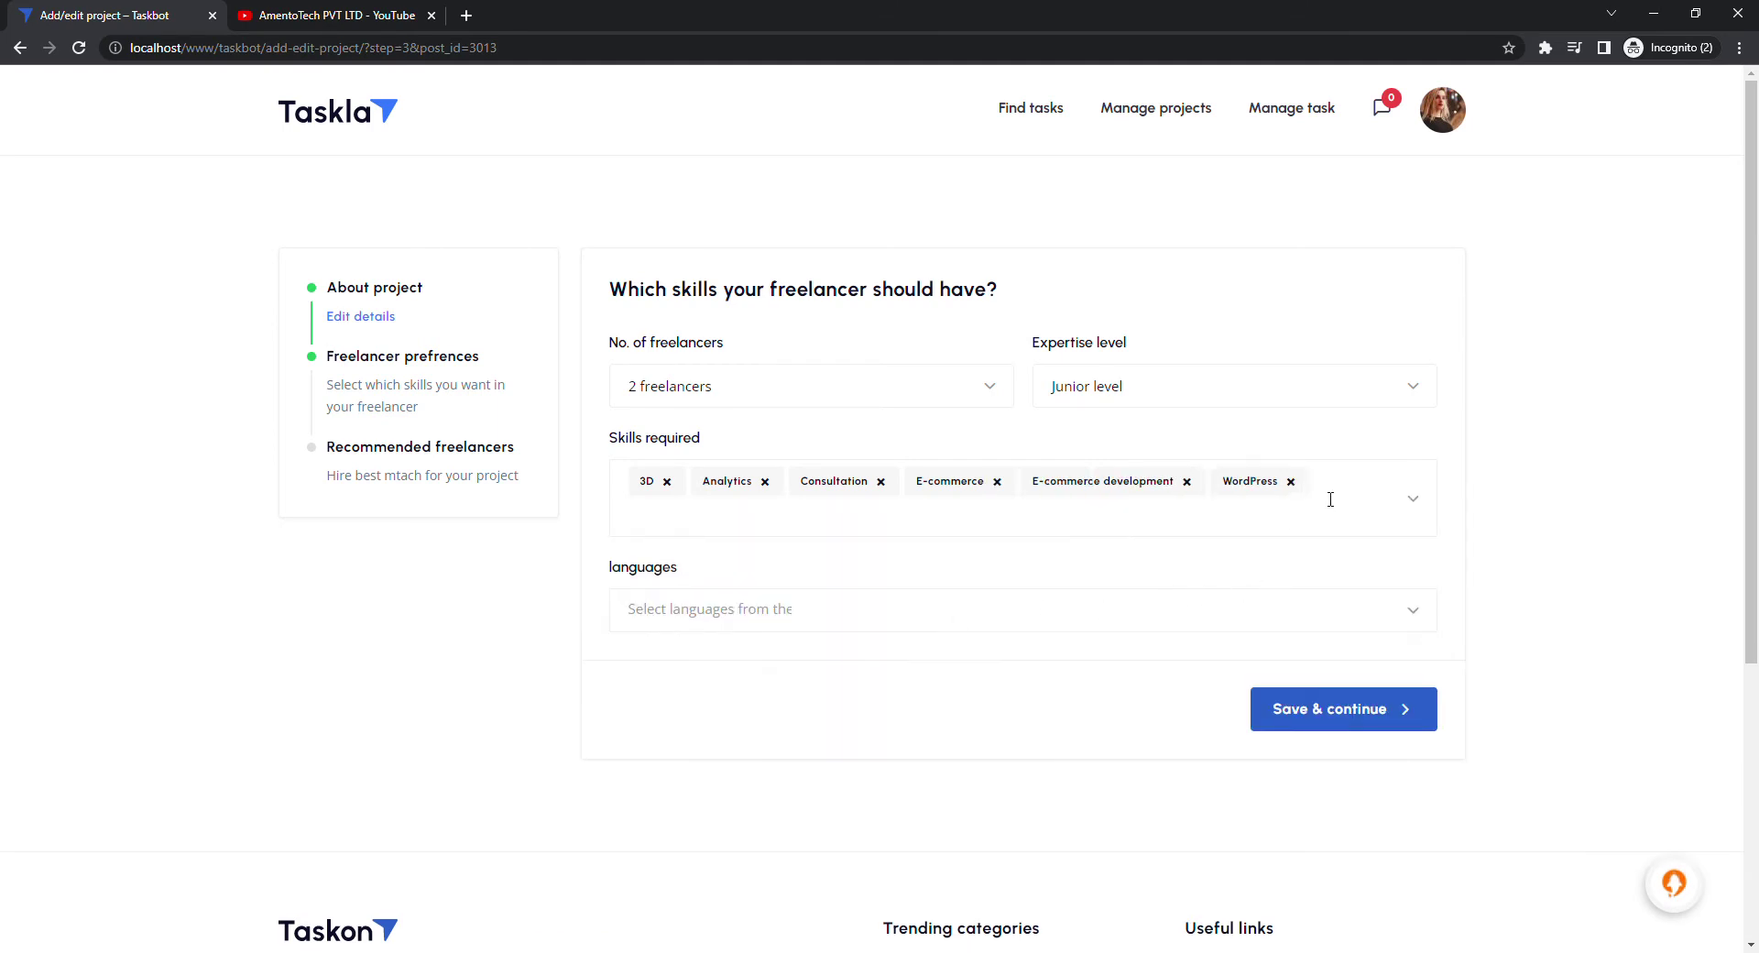
left_click(1240, 531)
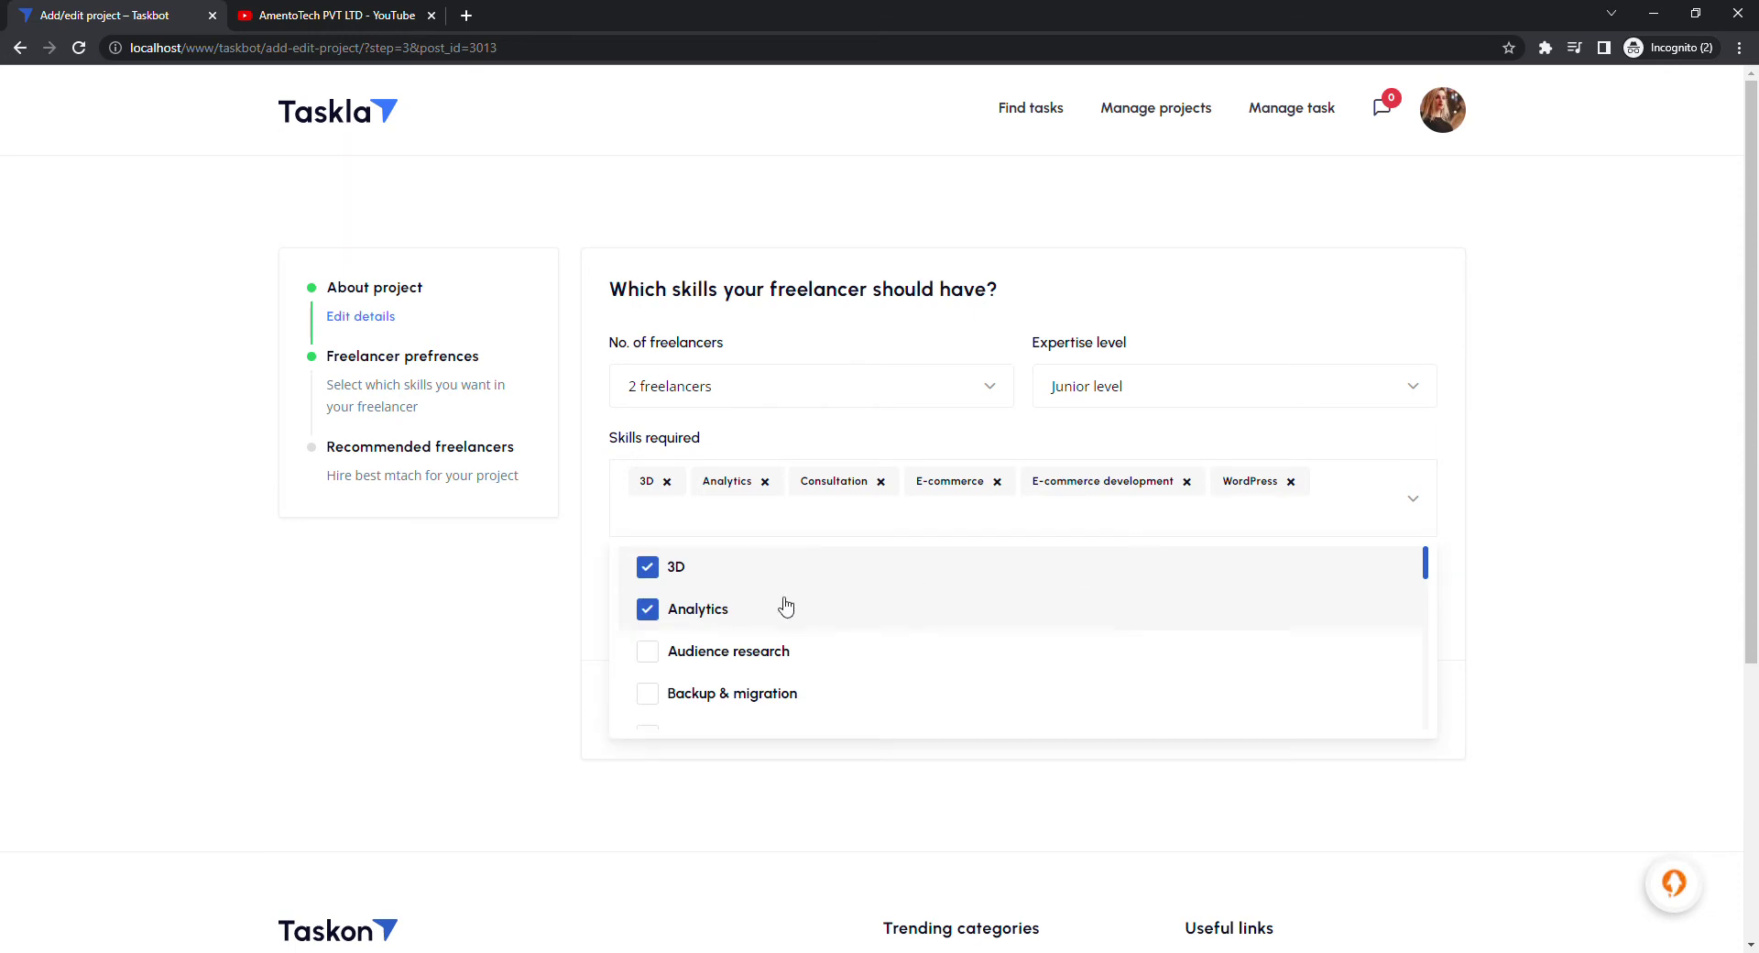
scroll(758, 660, "down", 3)
left_click(761, 645)
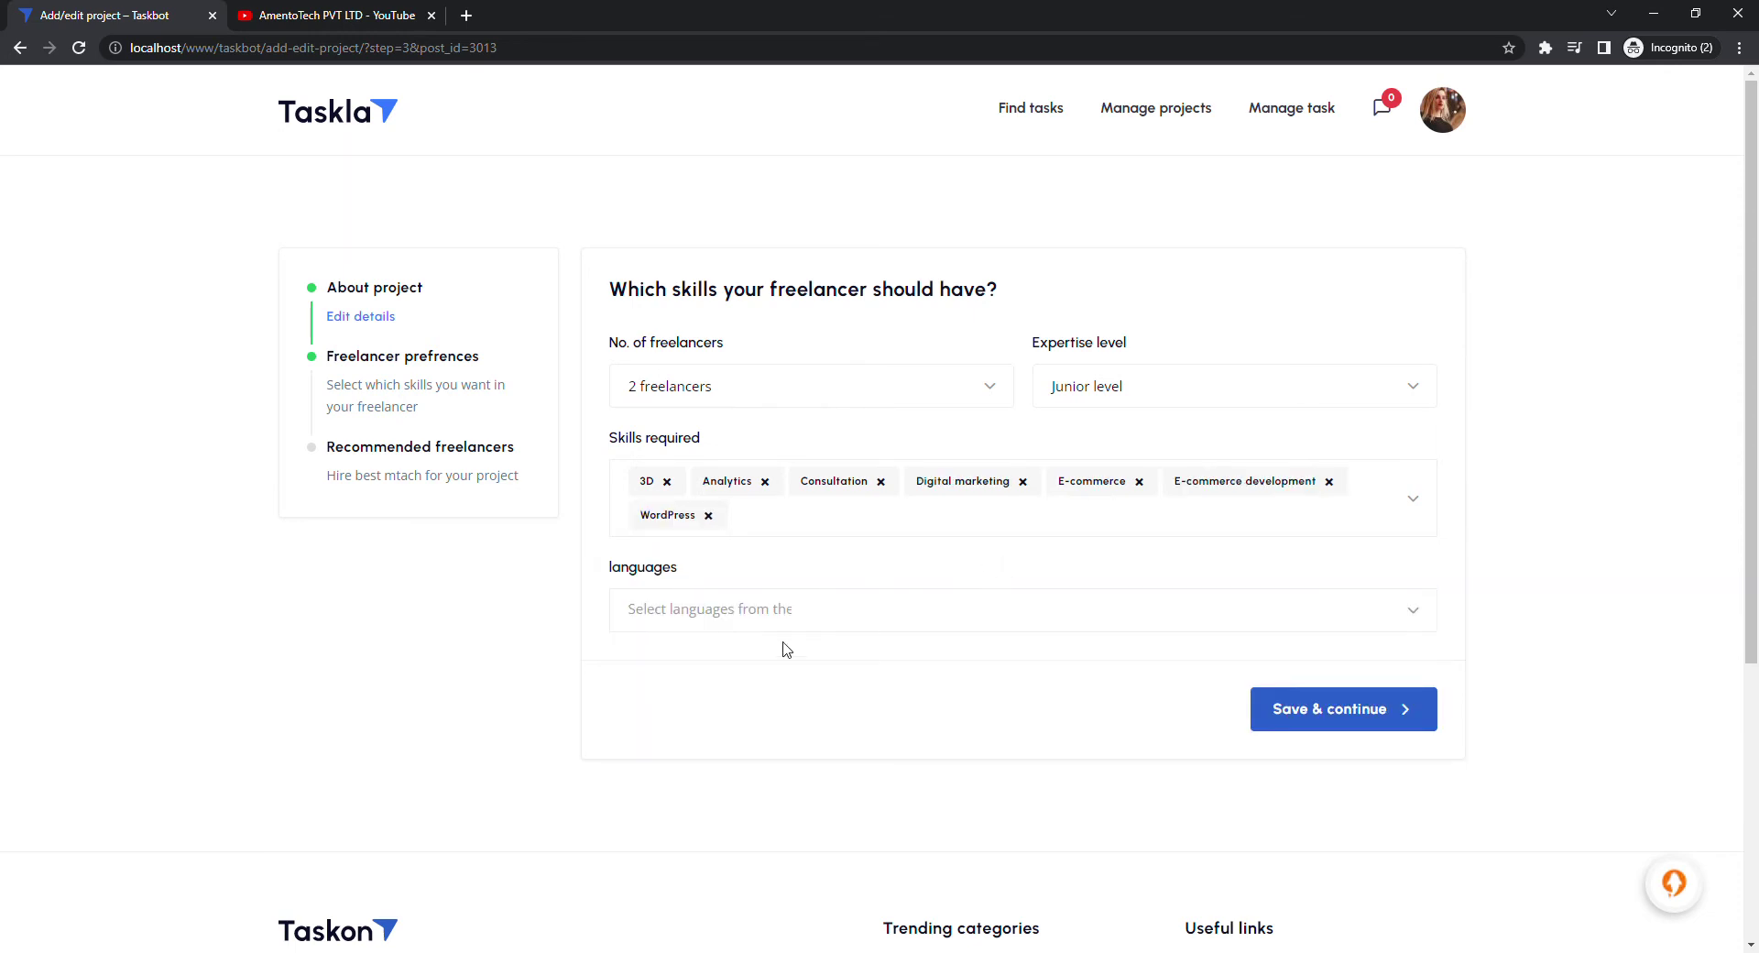
Require English and Chinese languages and save the freelancer preferences
left_click(796, 624)
scroll(730, 728, "down", 2)
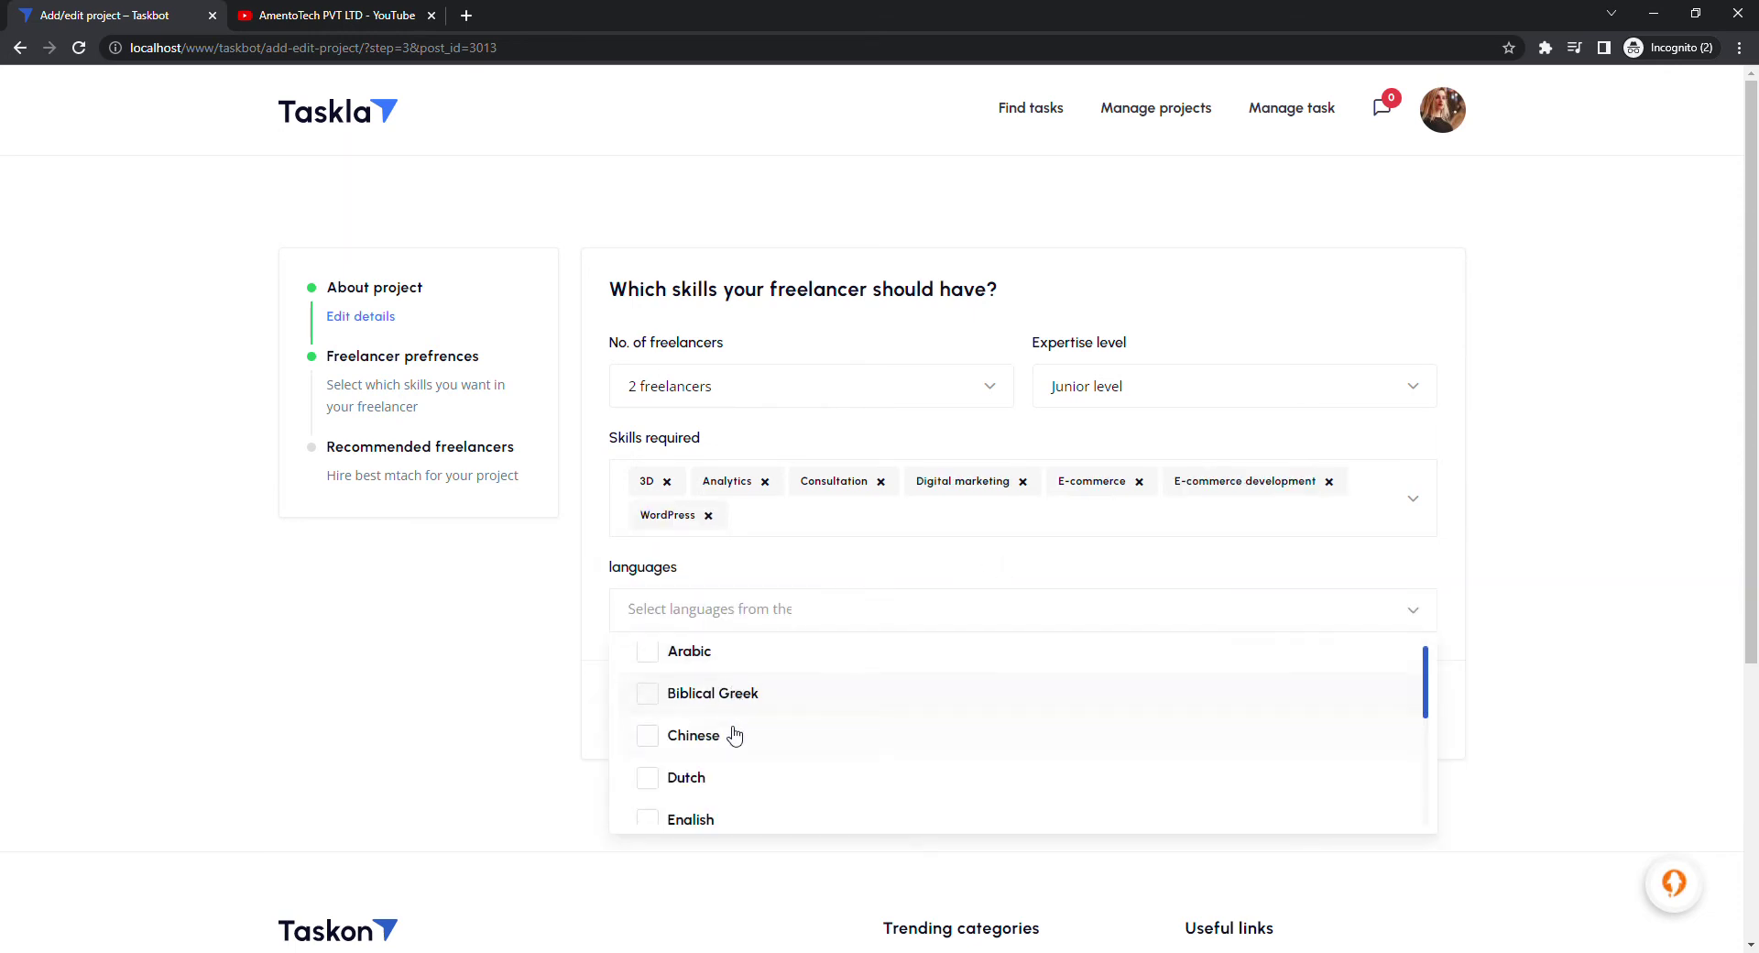
left_click(738, 678)
left_click(776, 626)
left_click(758, 742)
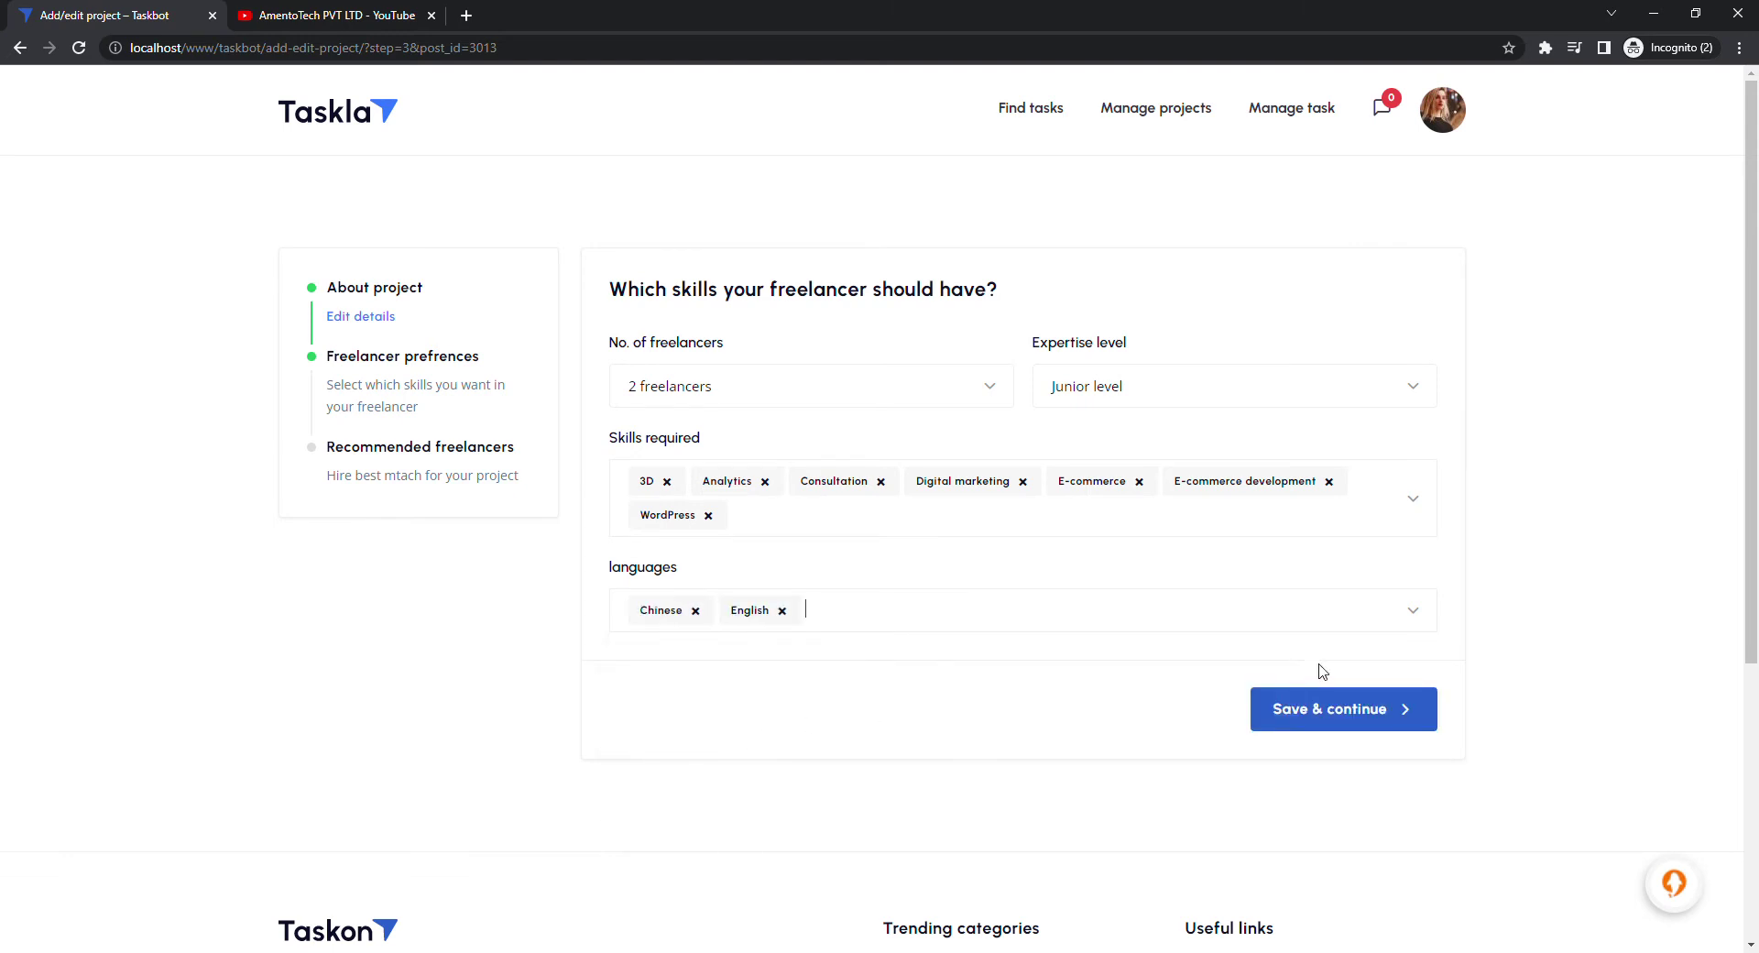
left_click(1312, 710)
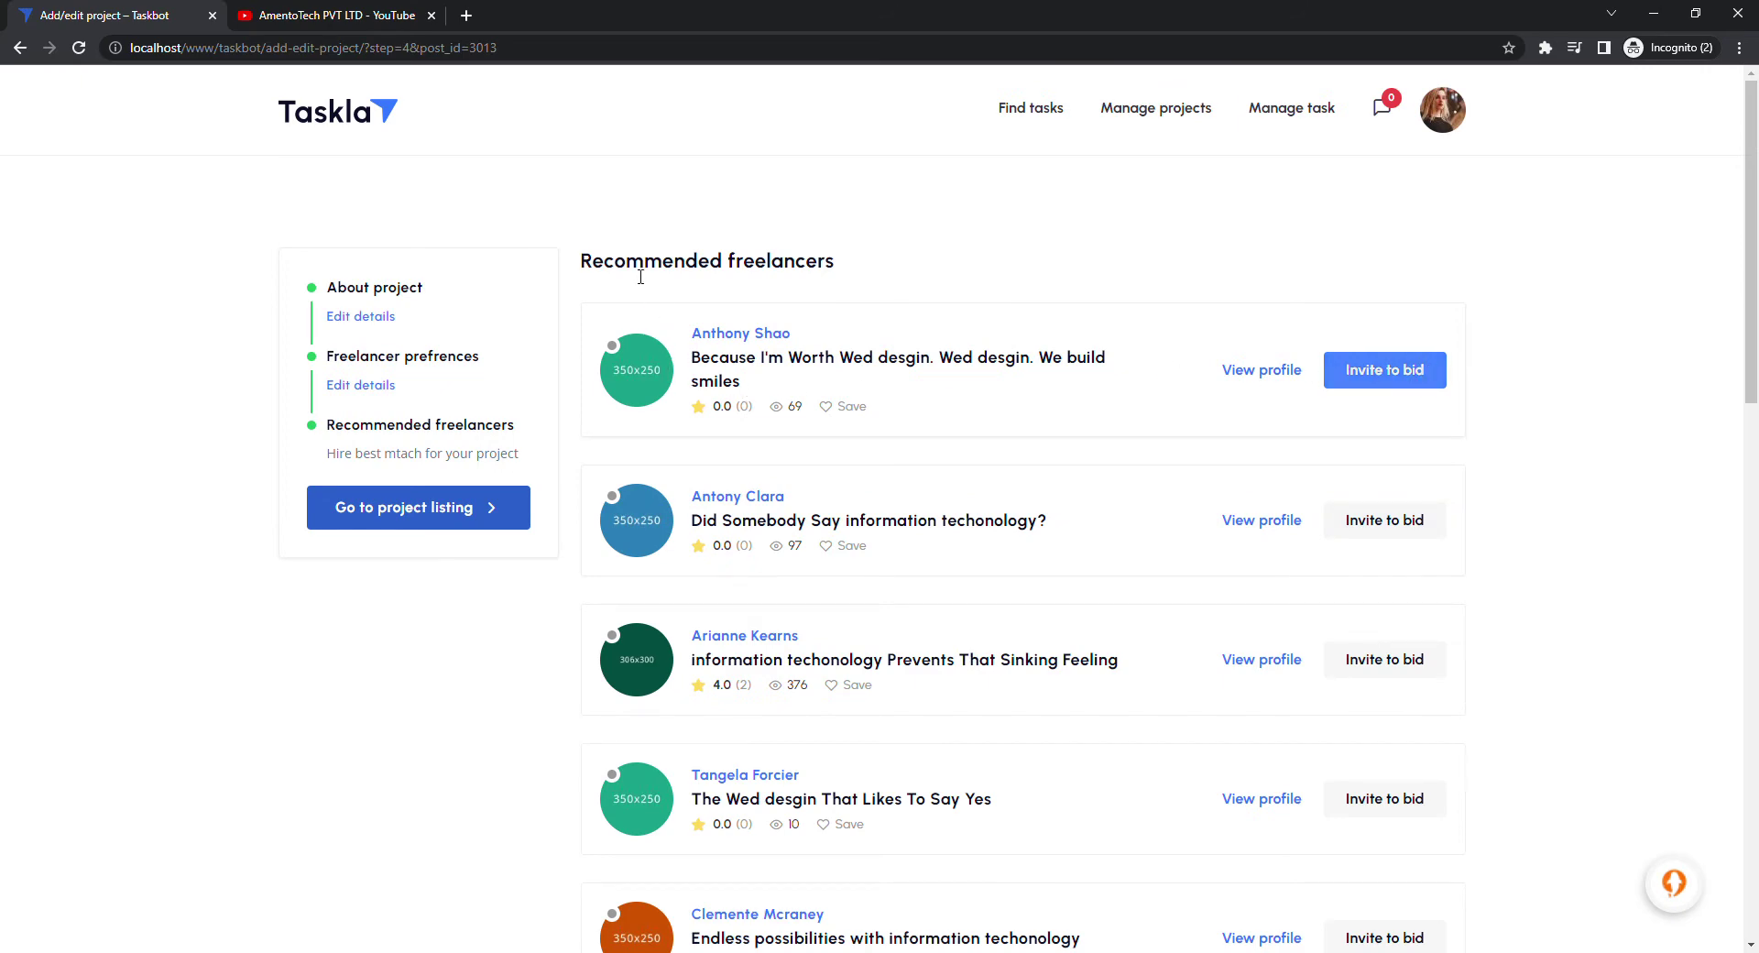
Invite the first recommended freelancer to bid and look over the rest of the list
left_click(1355, 371)
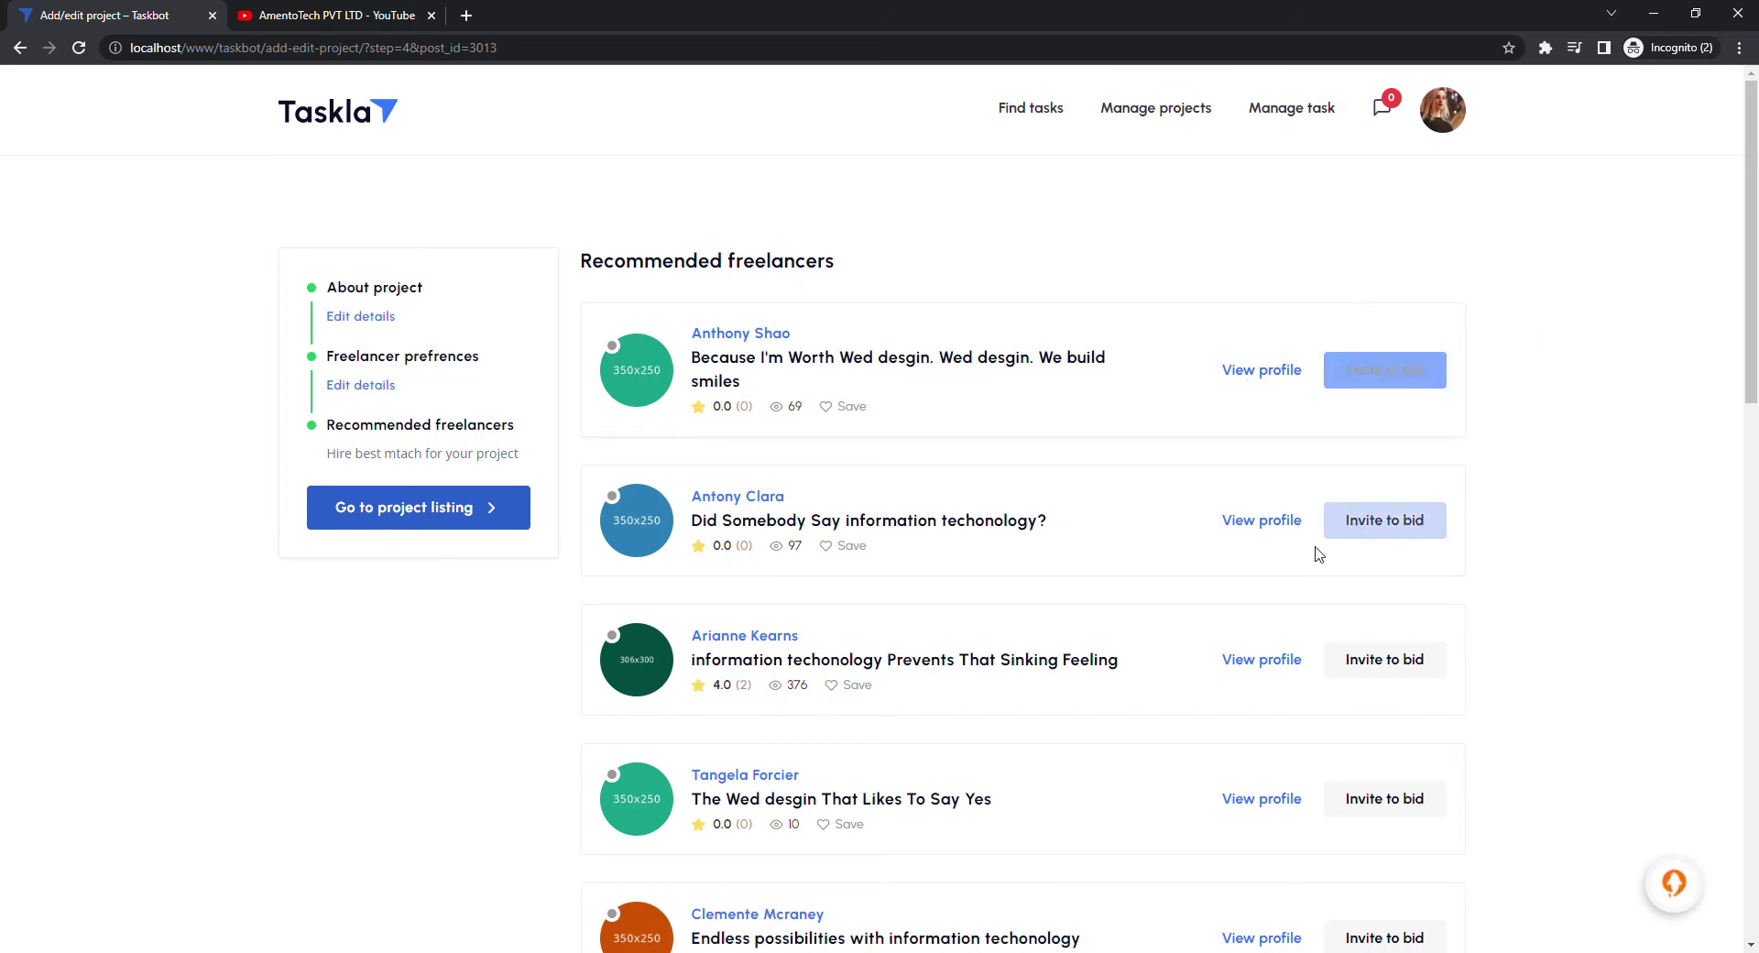
scroll(1245, 531, "down", 10)
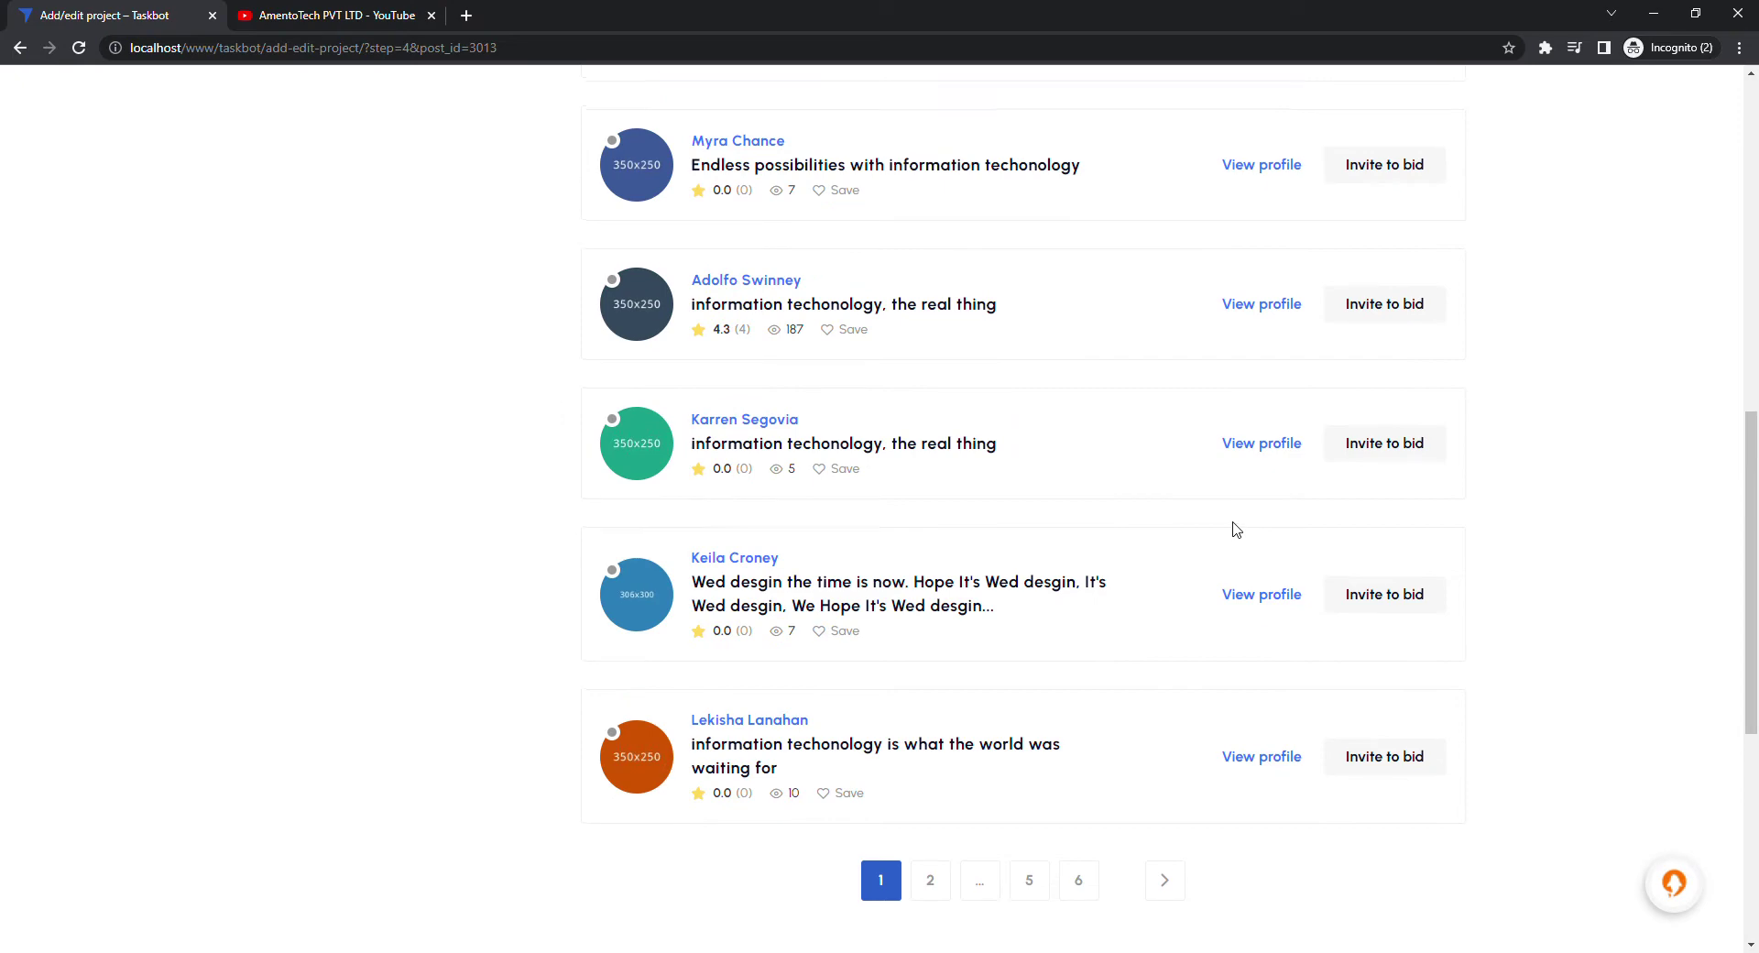
scroll(1236, 530, "up", 10)
Go to Manage projects > My projects and open the new WordPress plugin project in another tab
mouse_move(1172, 139)
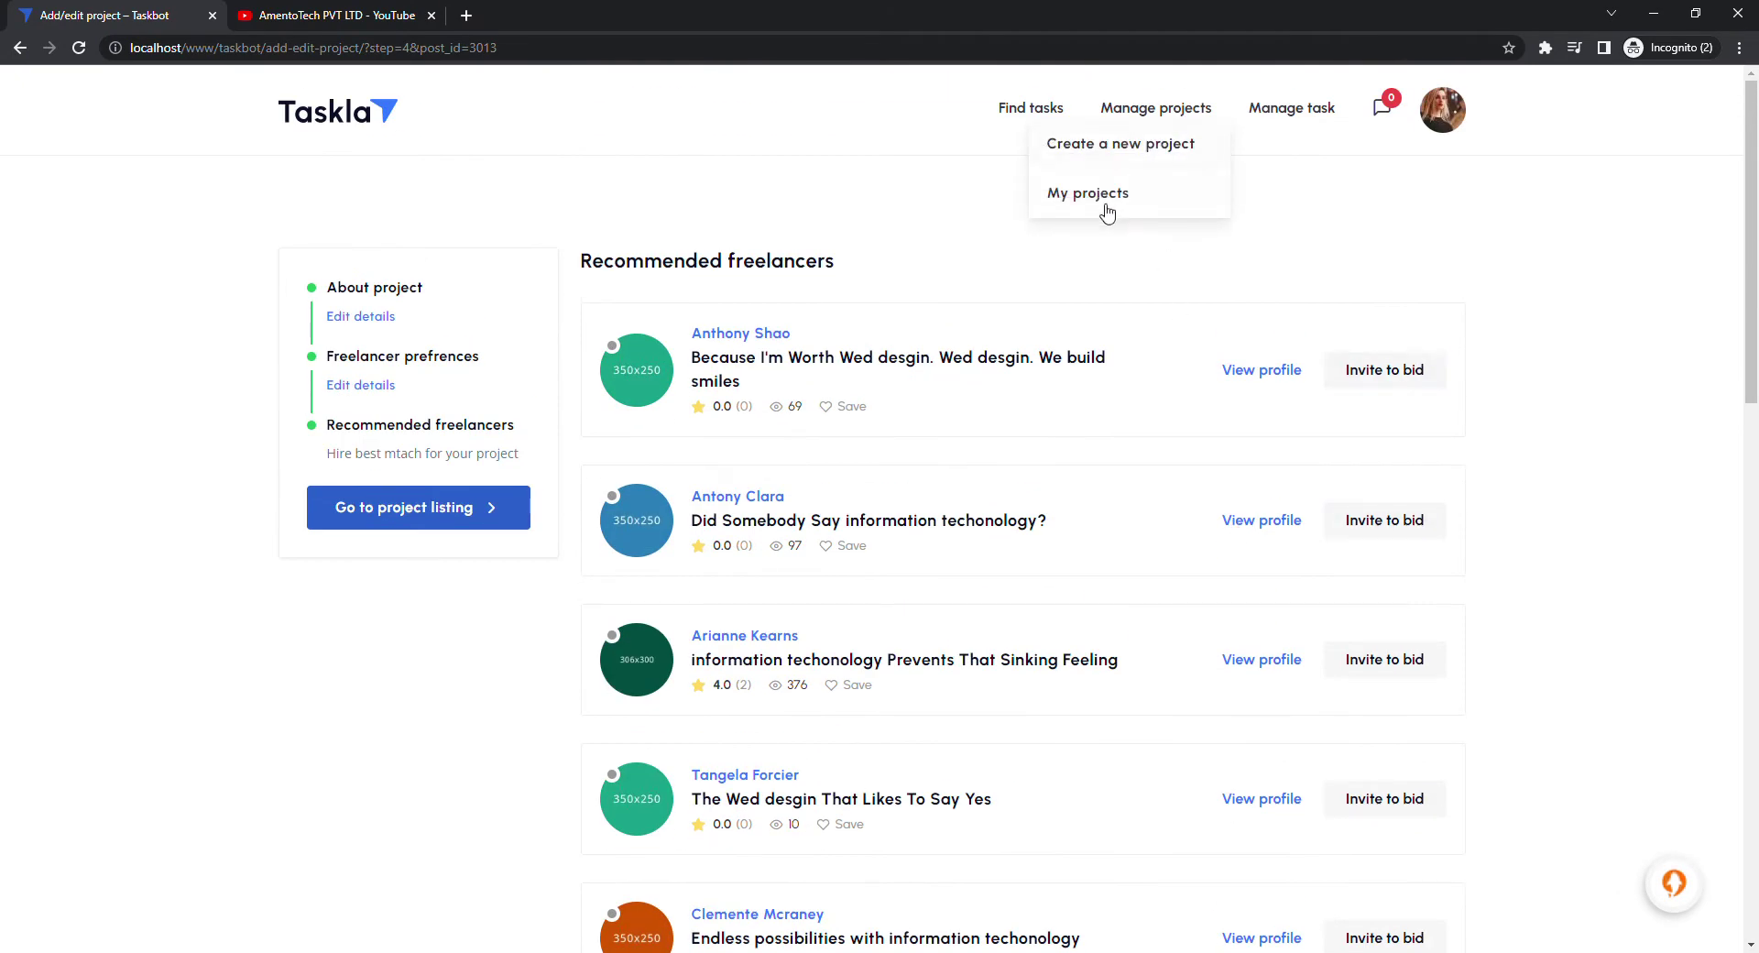
left_click(1107, 211)
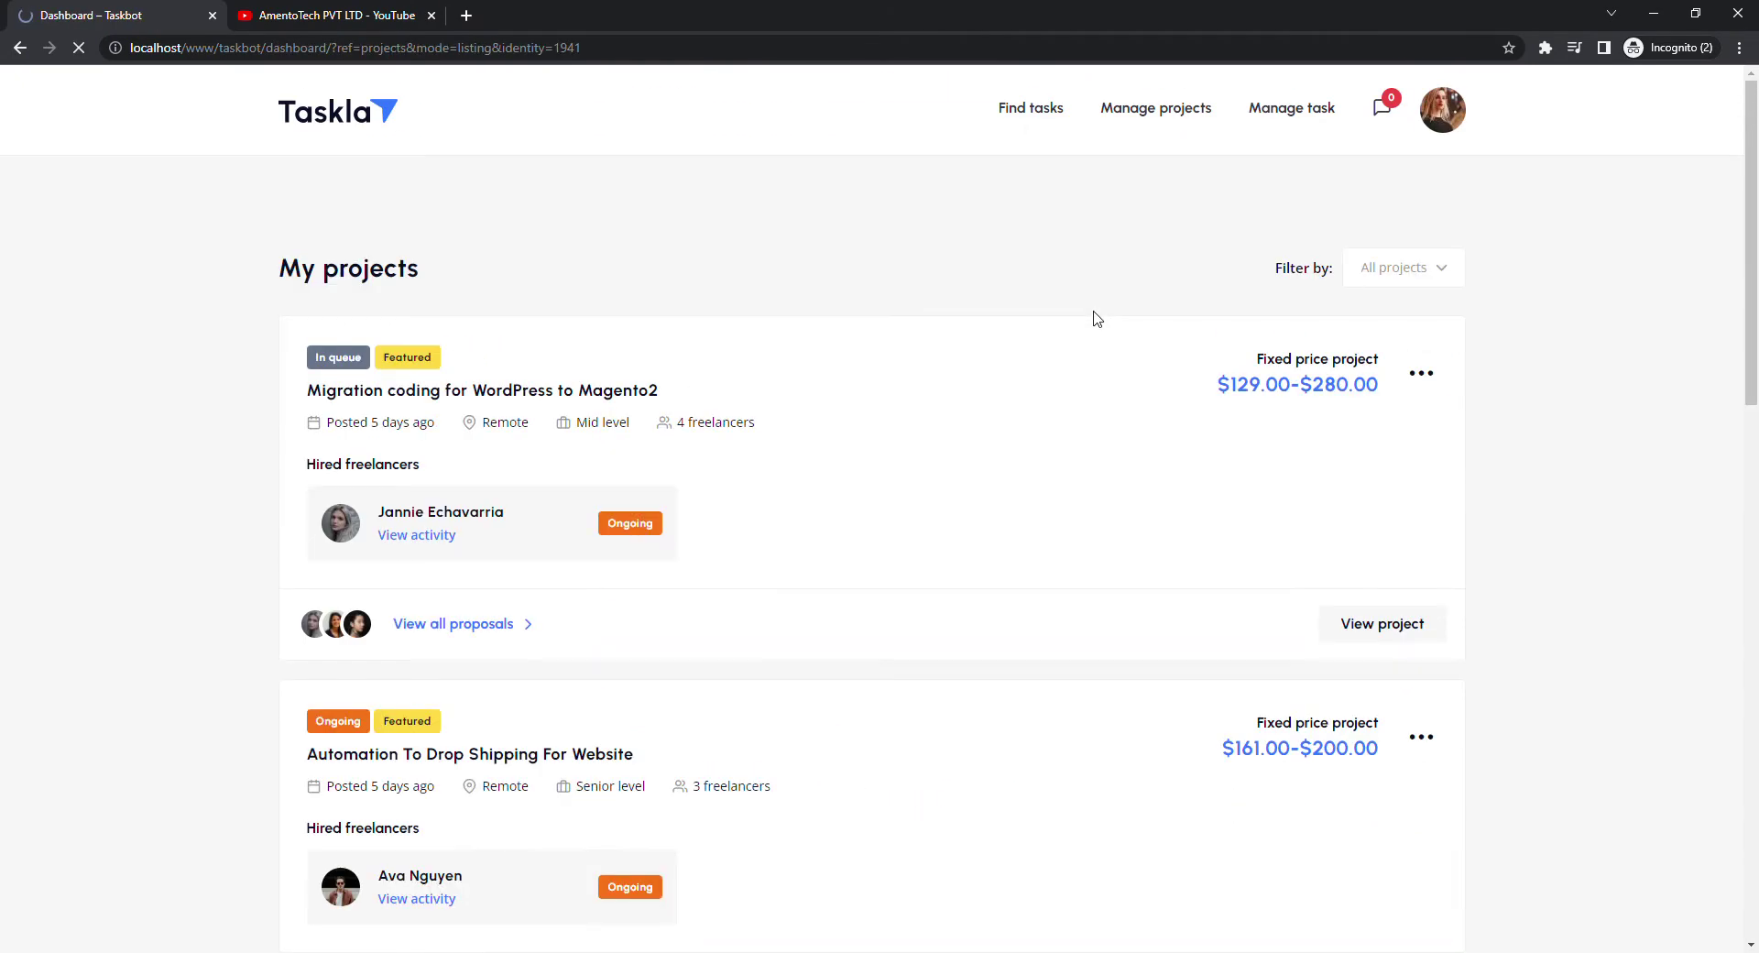
scroll(926, 392, "down", 10)
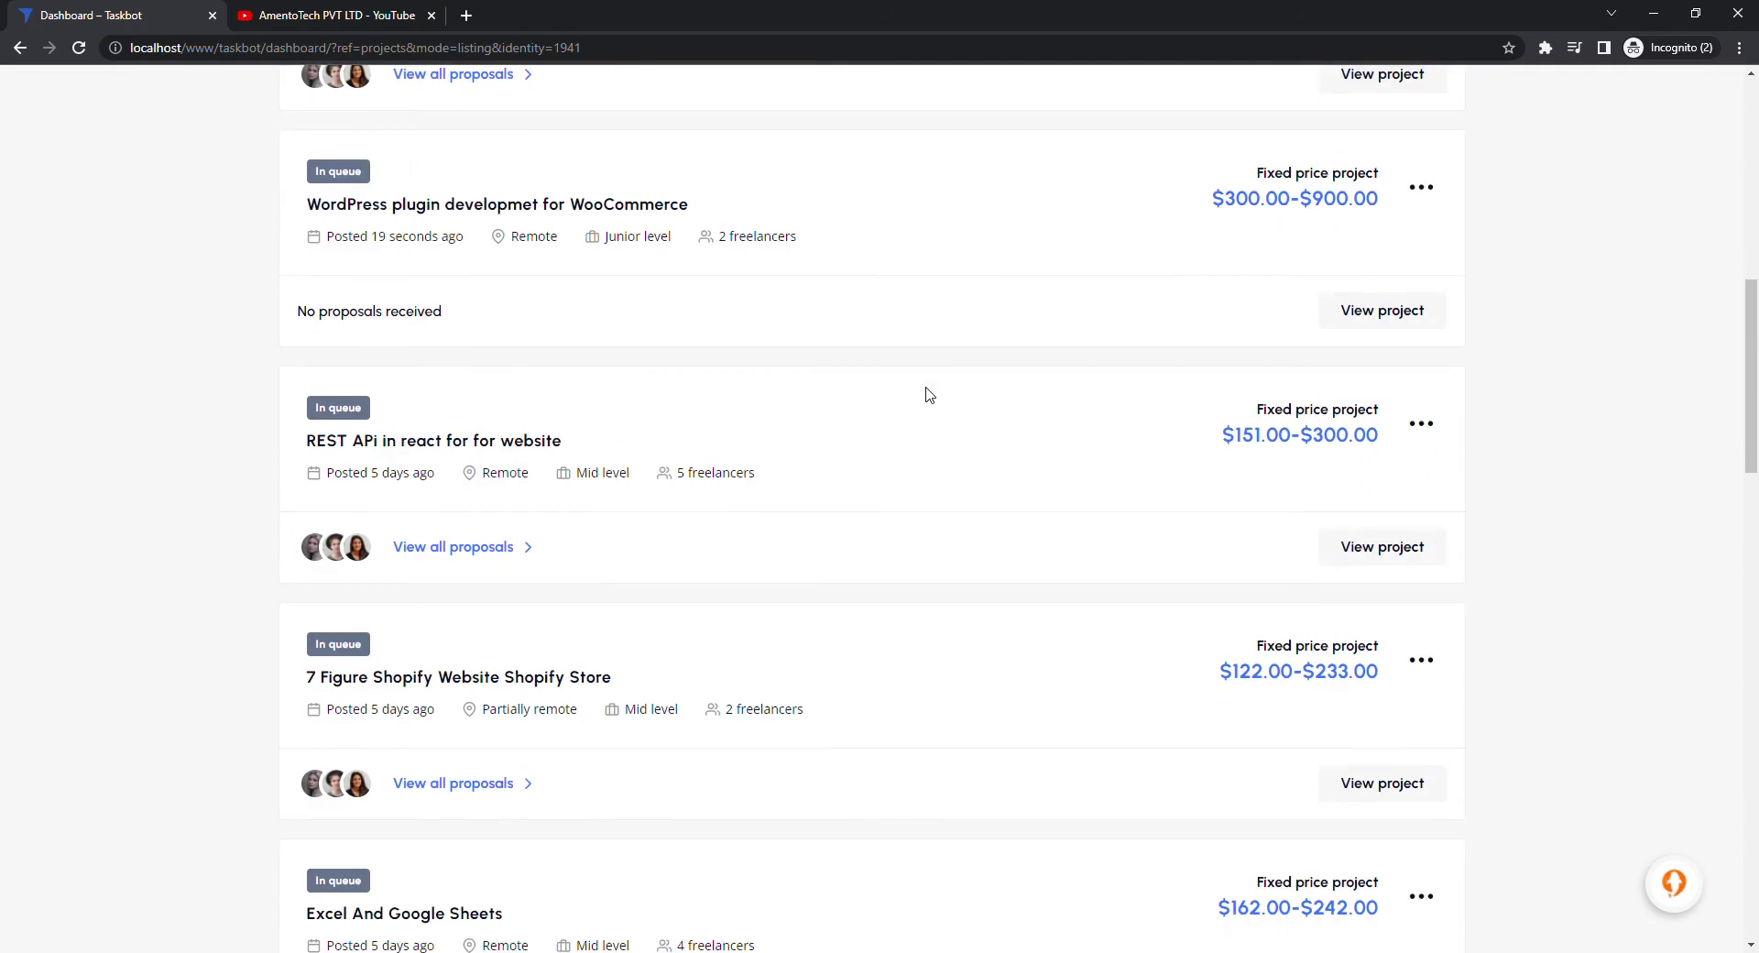
scroll(929, 394, "down", 7)
scroll(929, 394, "down", 6)
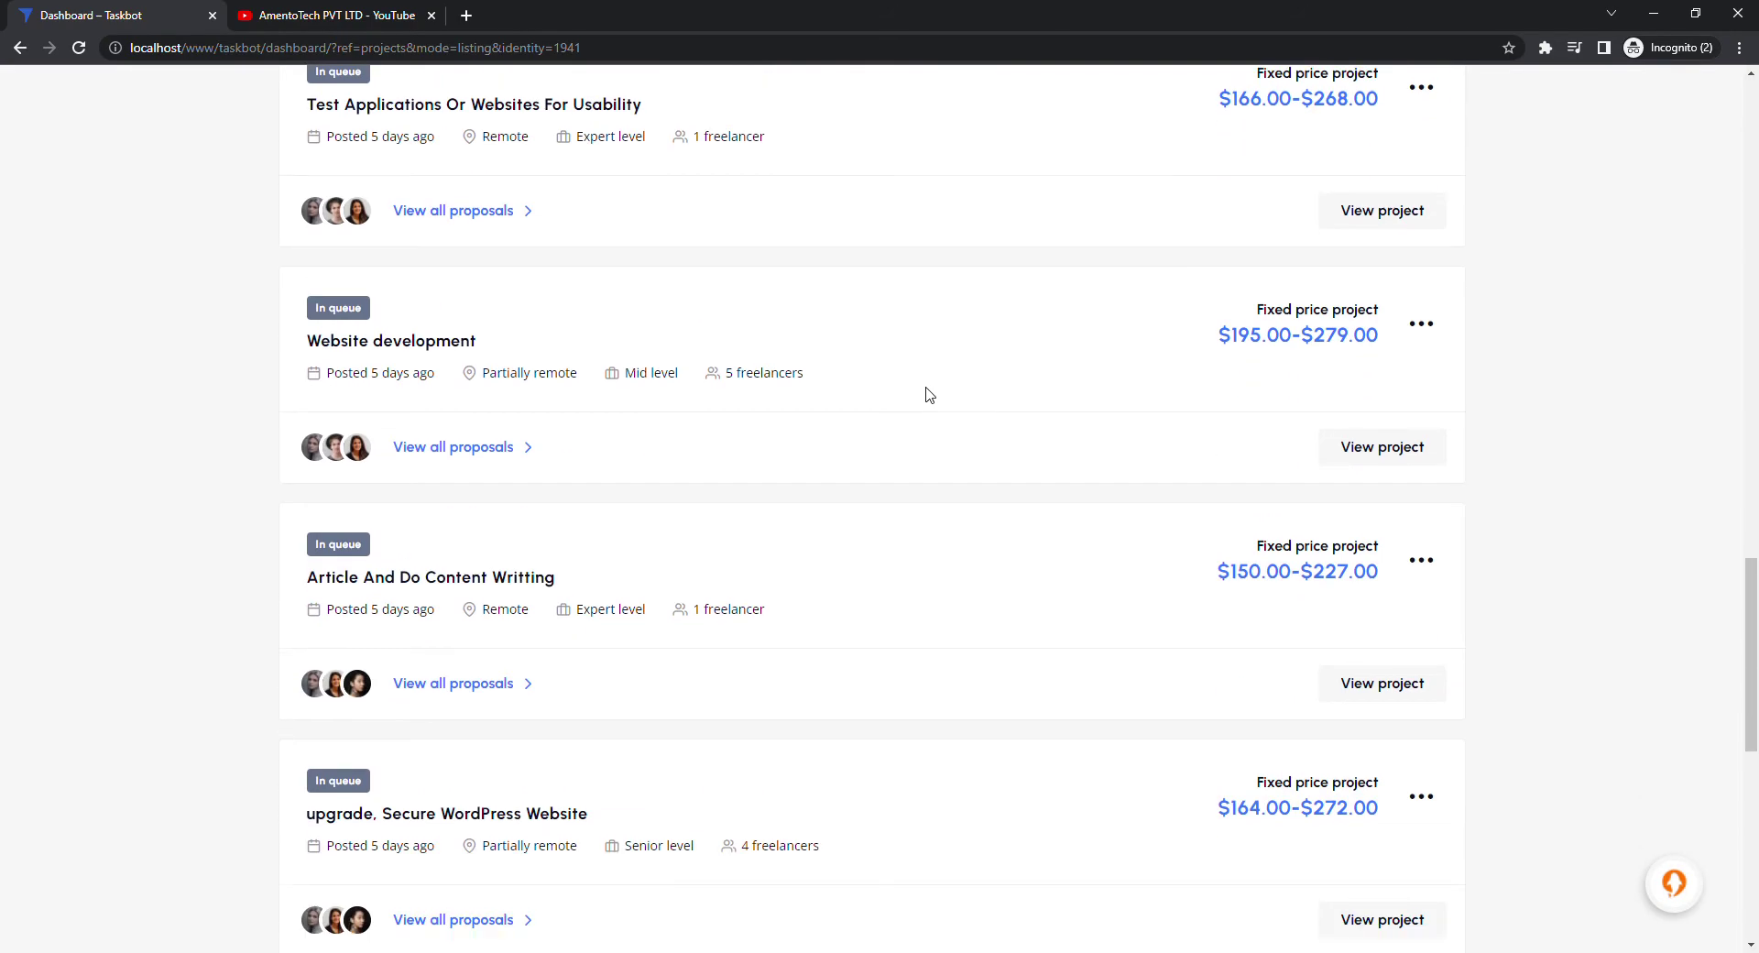
scroll(929, 394, "down", 4)
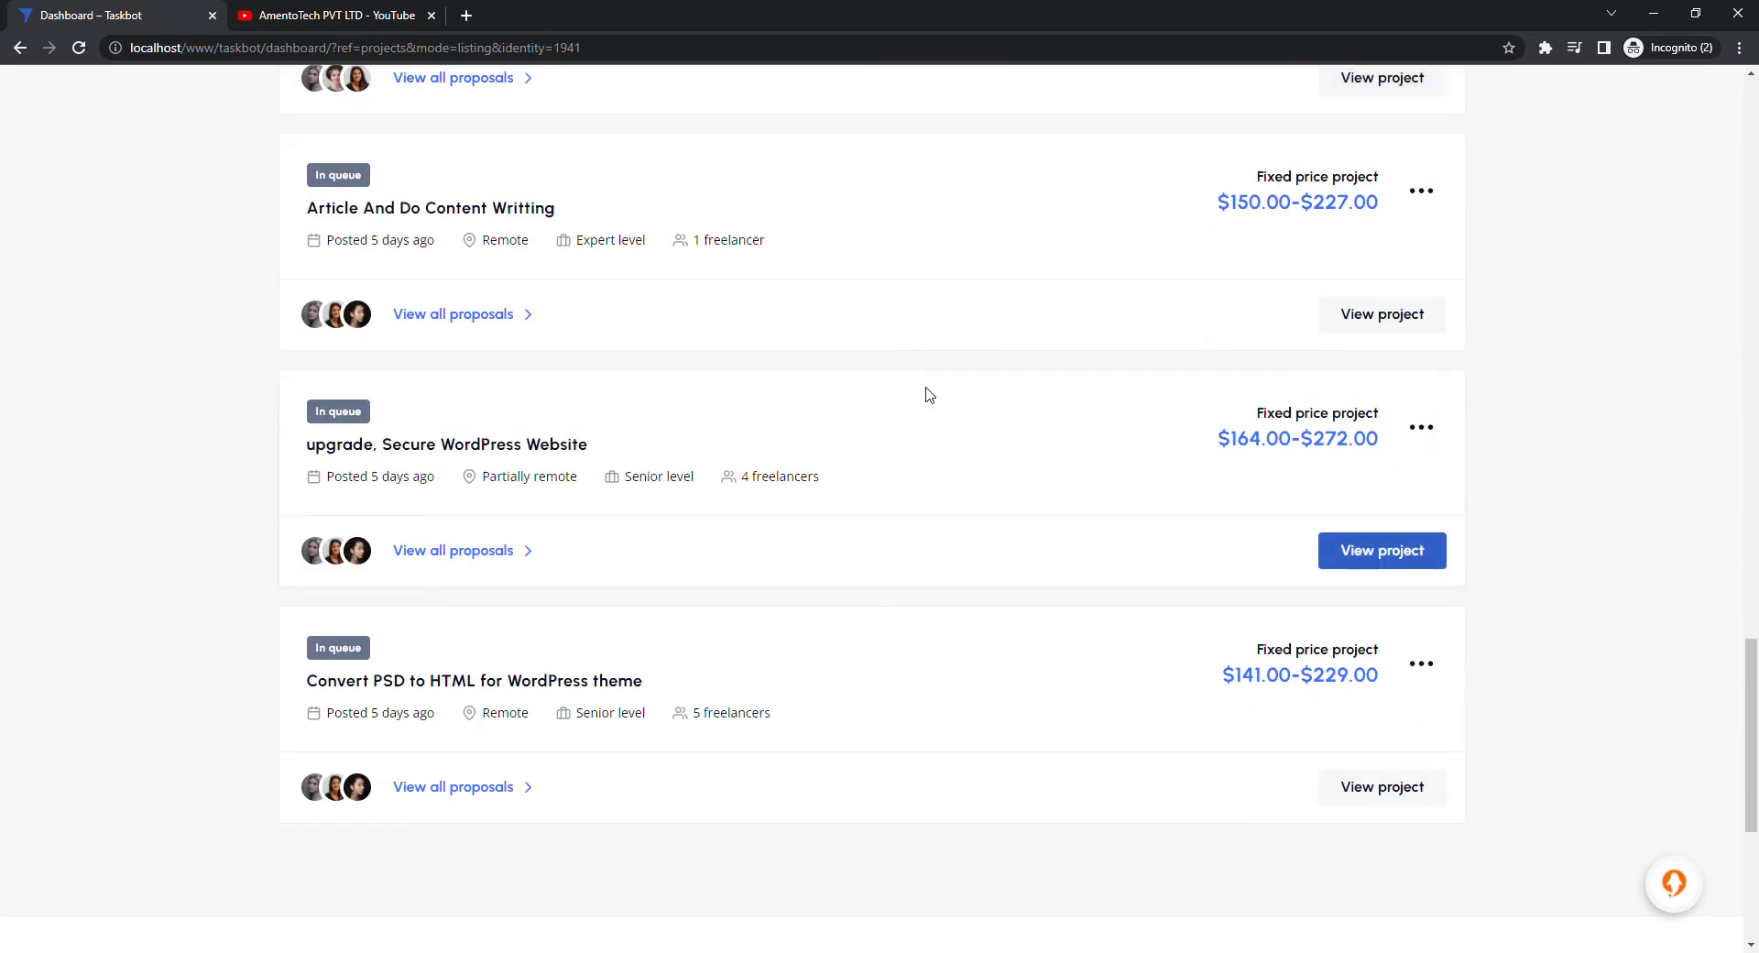
scroll(929, 394, "up", 8)
scroll(929, 394, "up", 14)
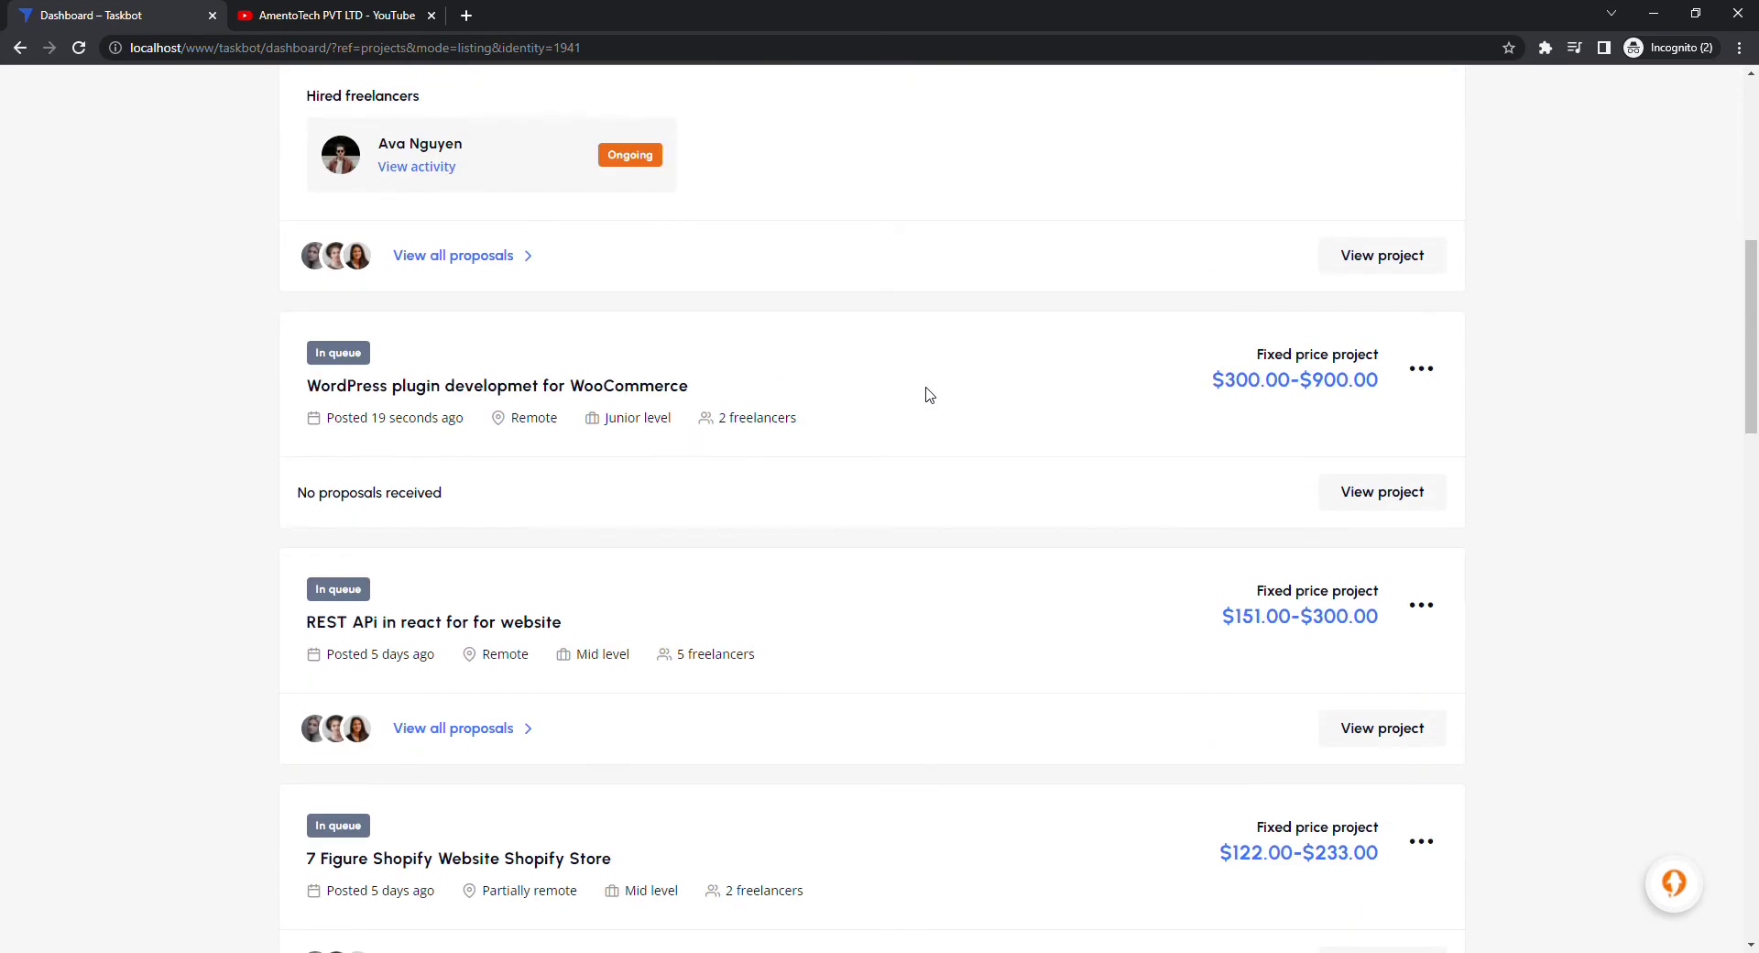
scroll(929, 394, "up", 4)
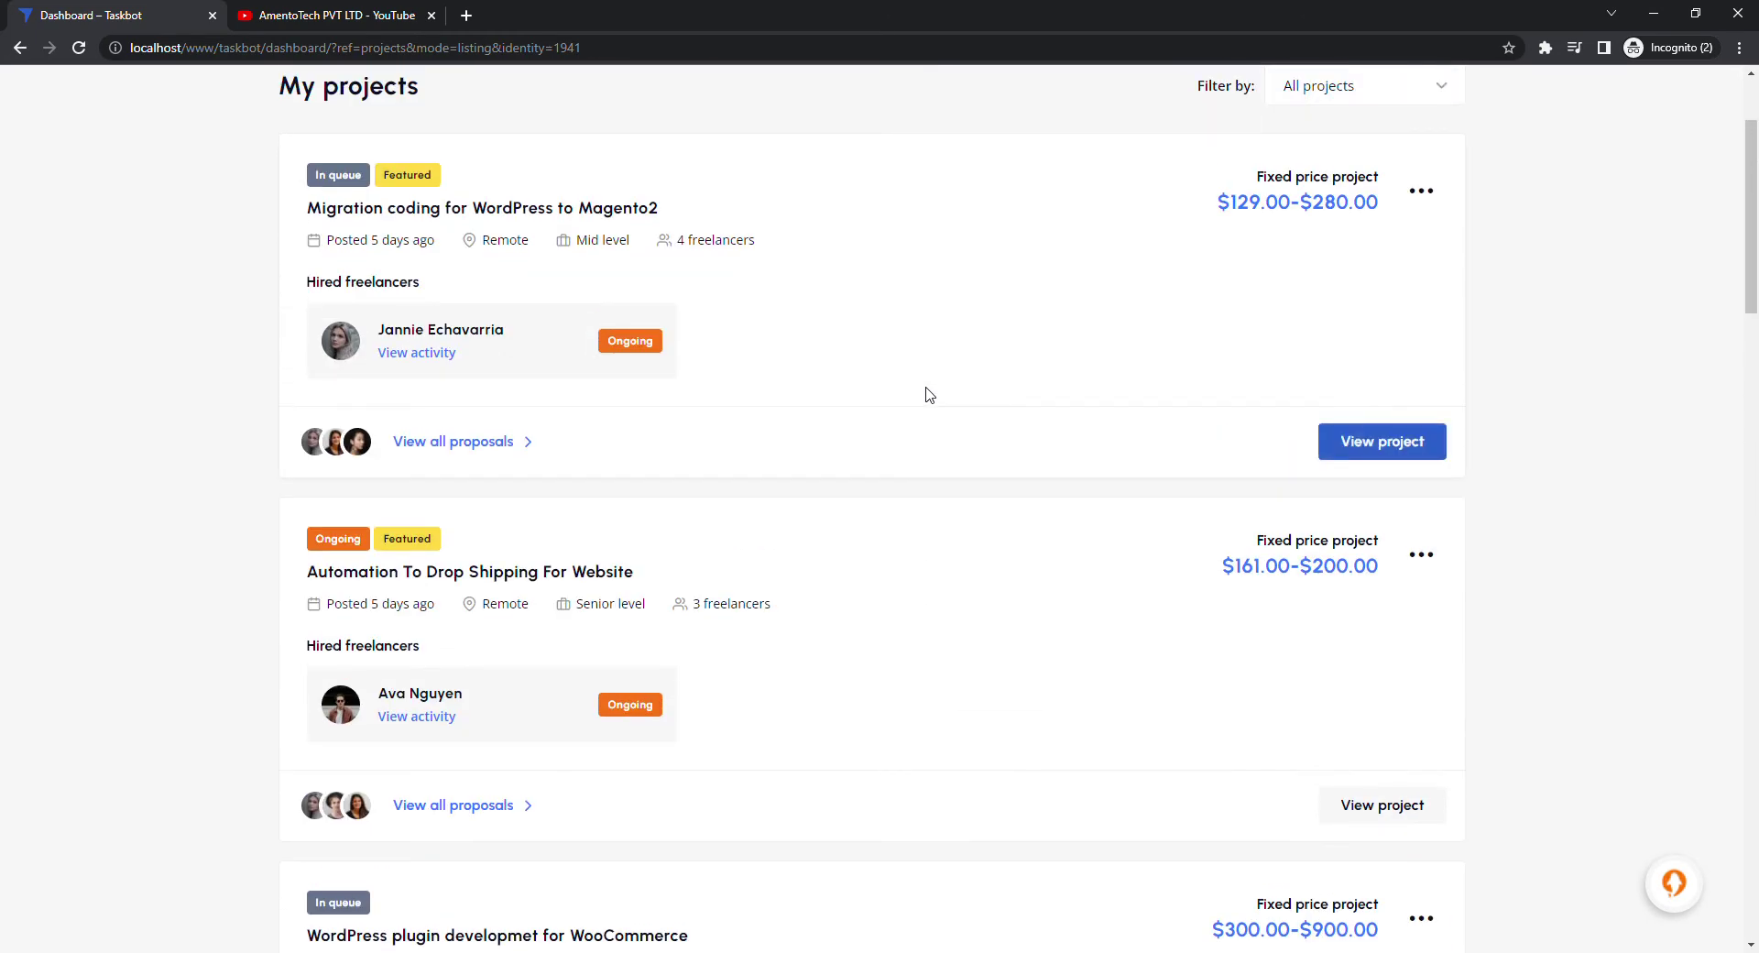
scroll(929, 394, "down", 2)
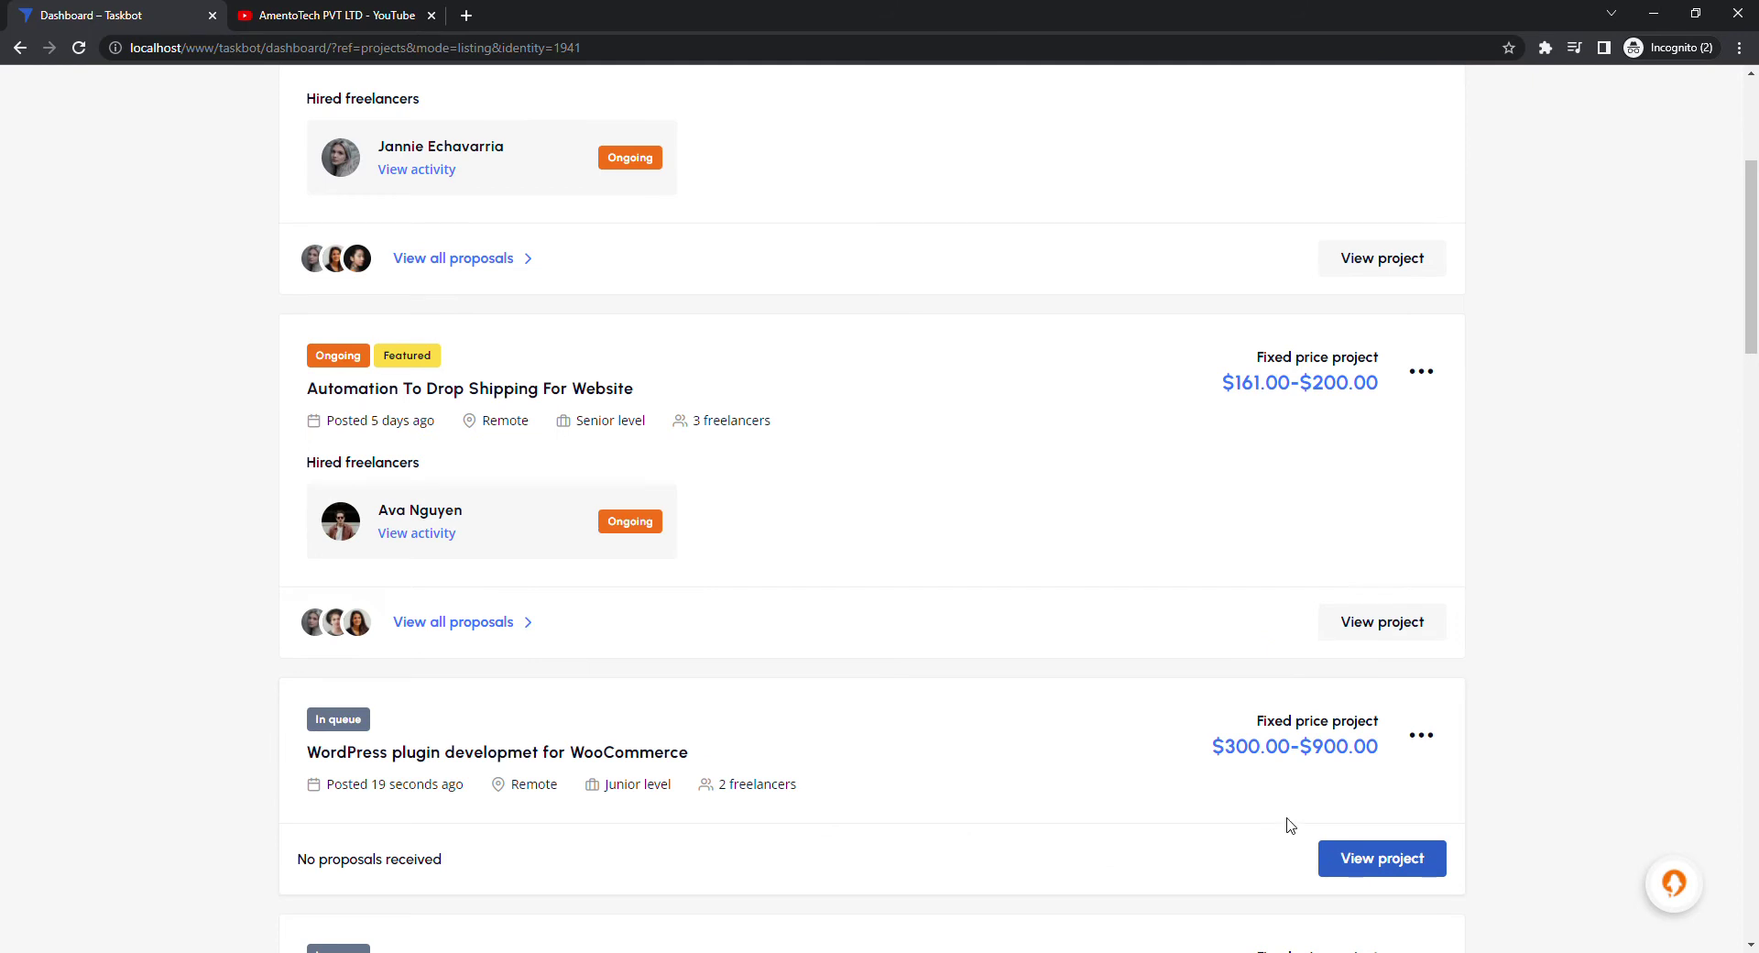
left_click(1376, 860, "ctrl")
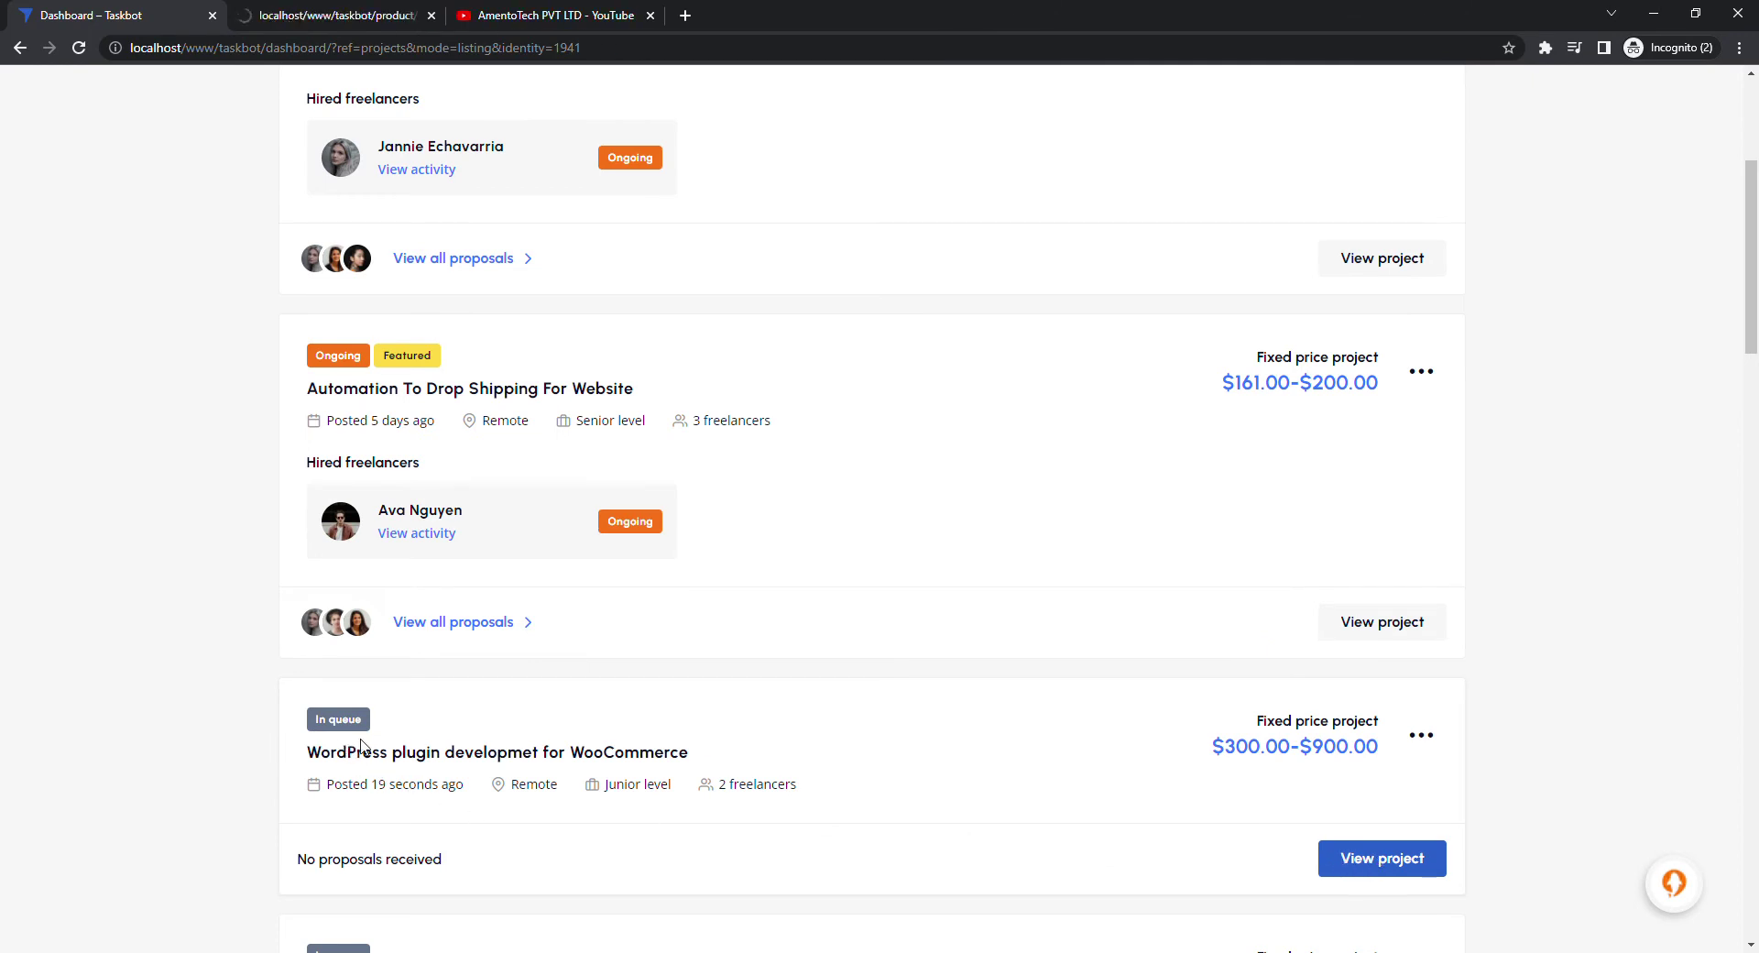
On the new project's page, download its attachment files as a zip
left_click(374, 31)
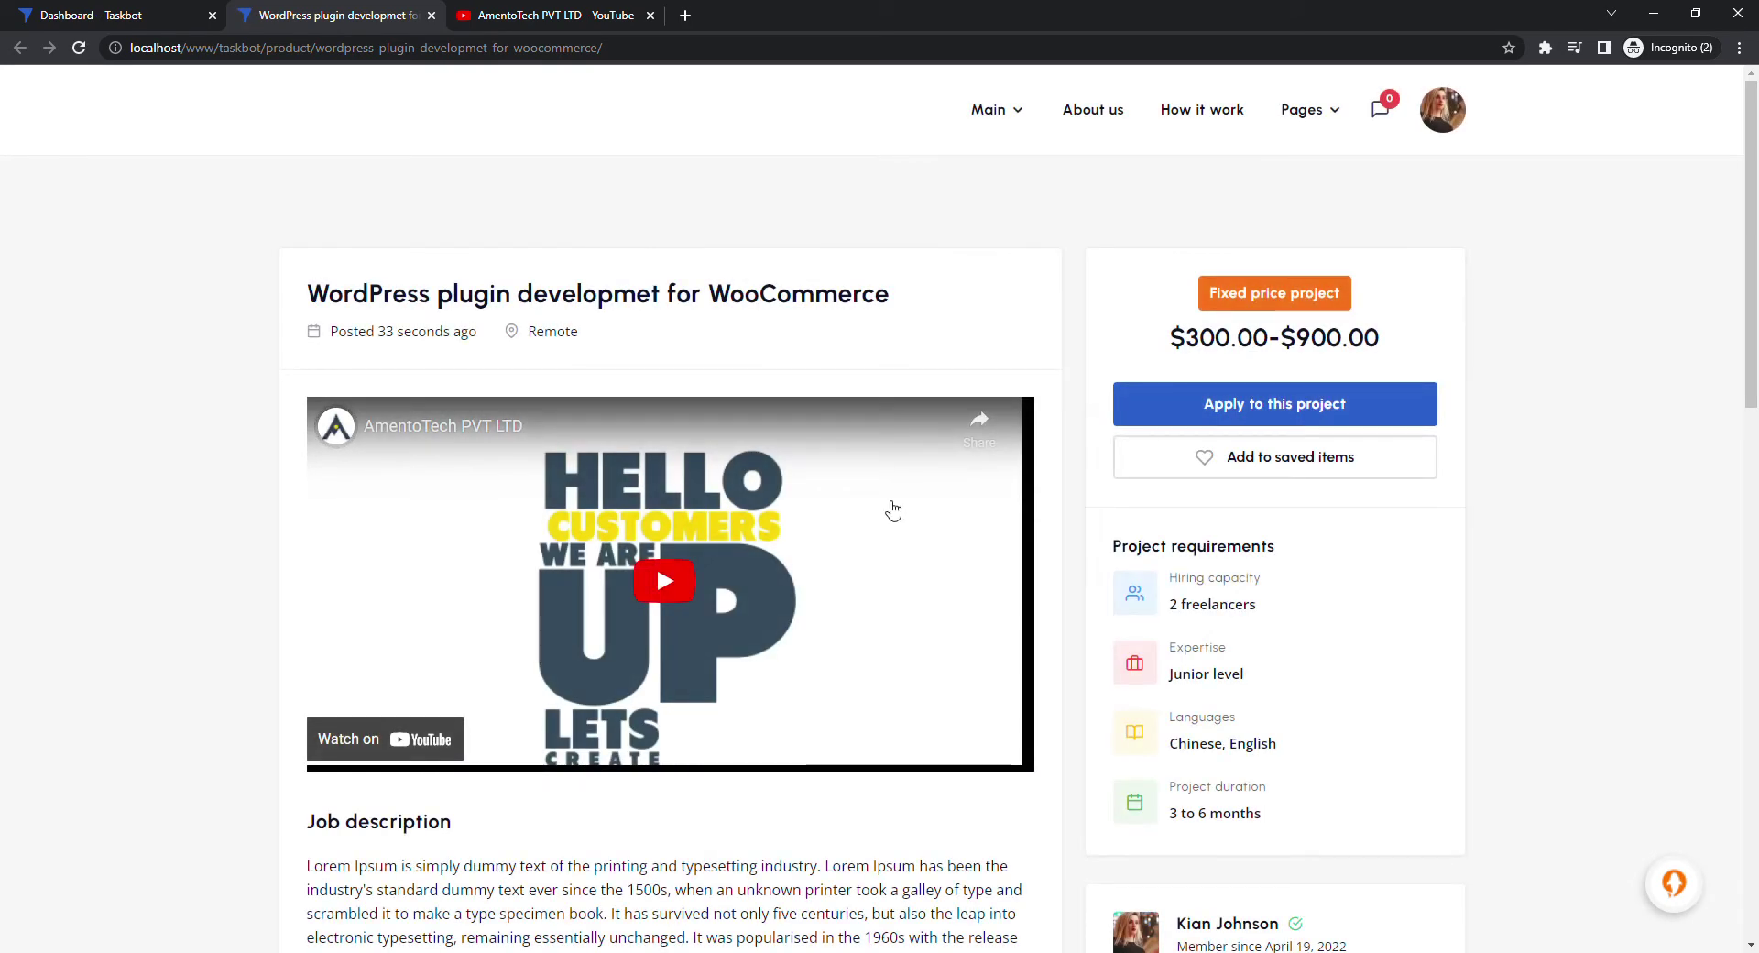
scroll(926, 507, "down", 2)
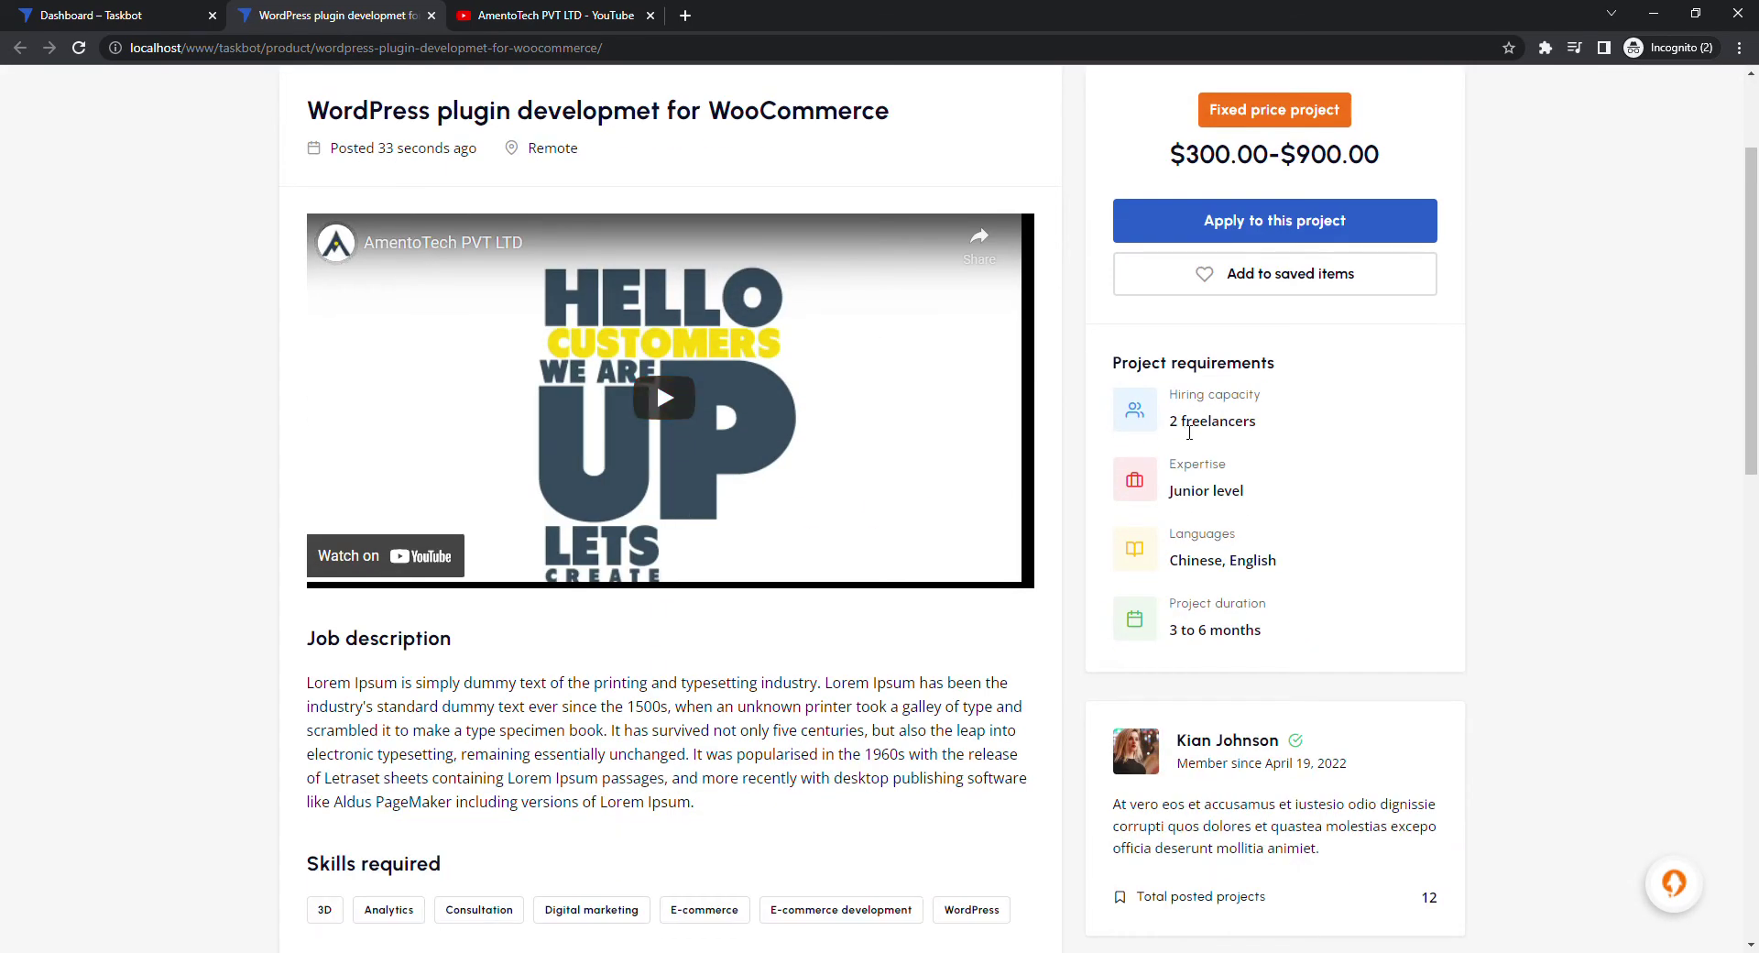
scroll(1206, 499, "down", 4)
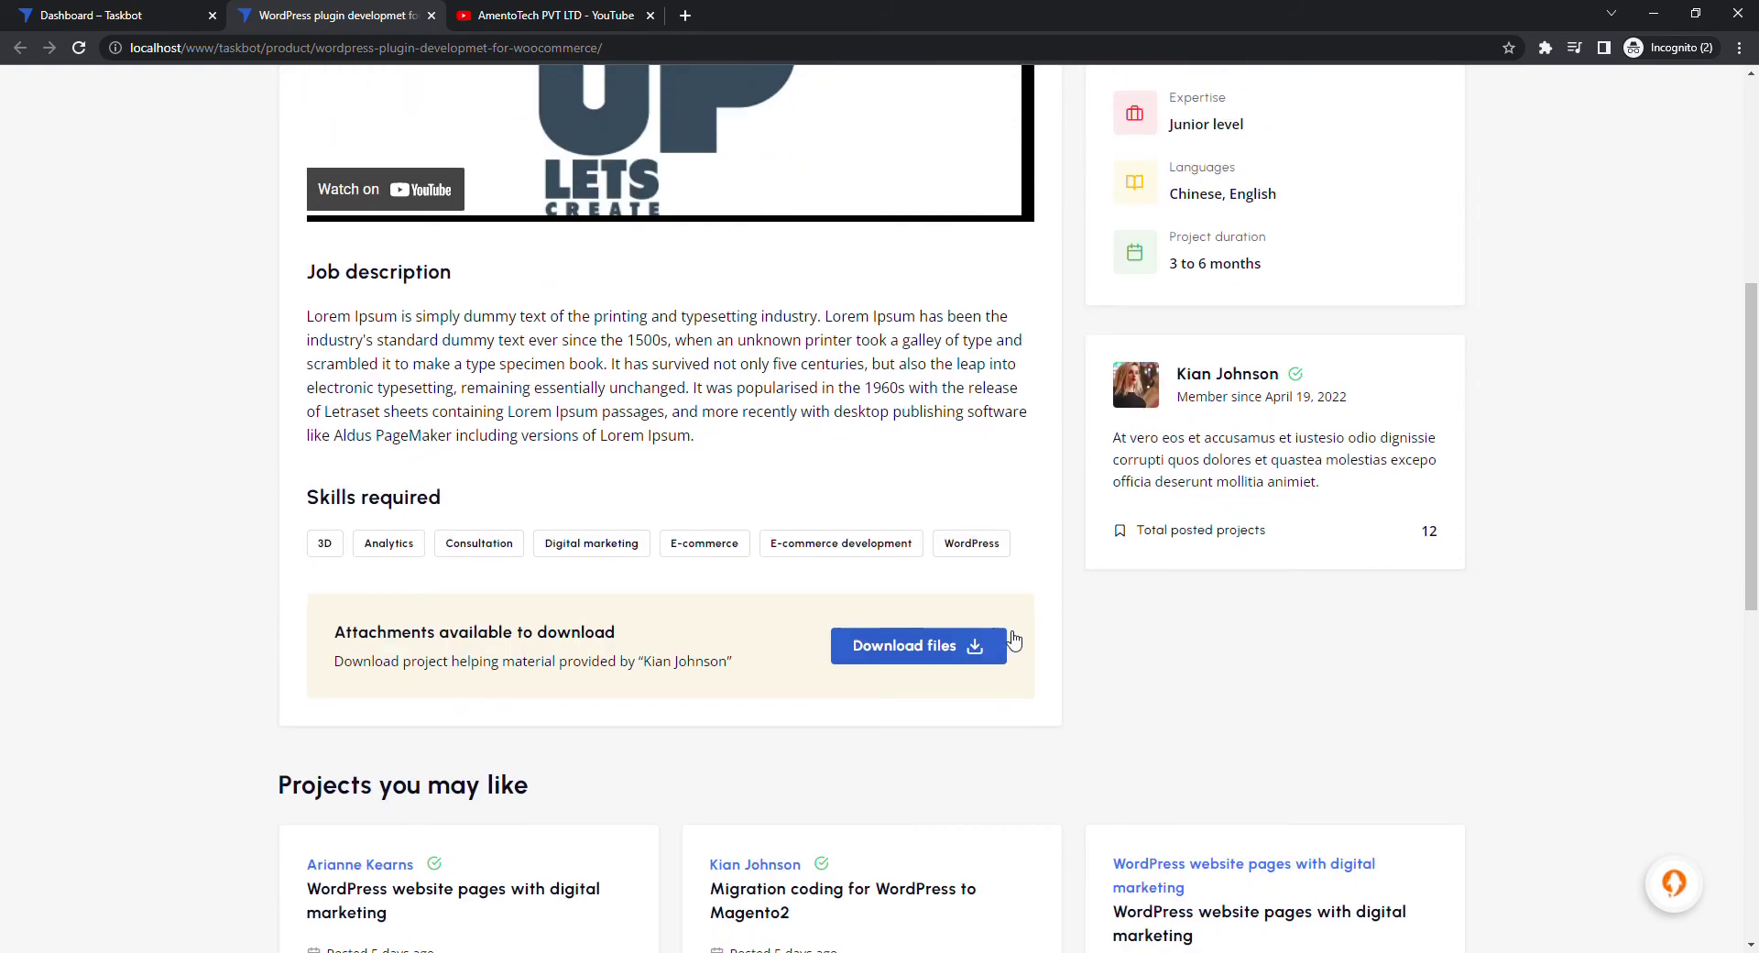
scroll(733, 653, "down", 4)
scroll(513, 655, "up", 4)
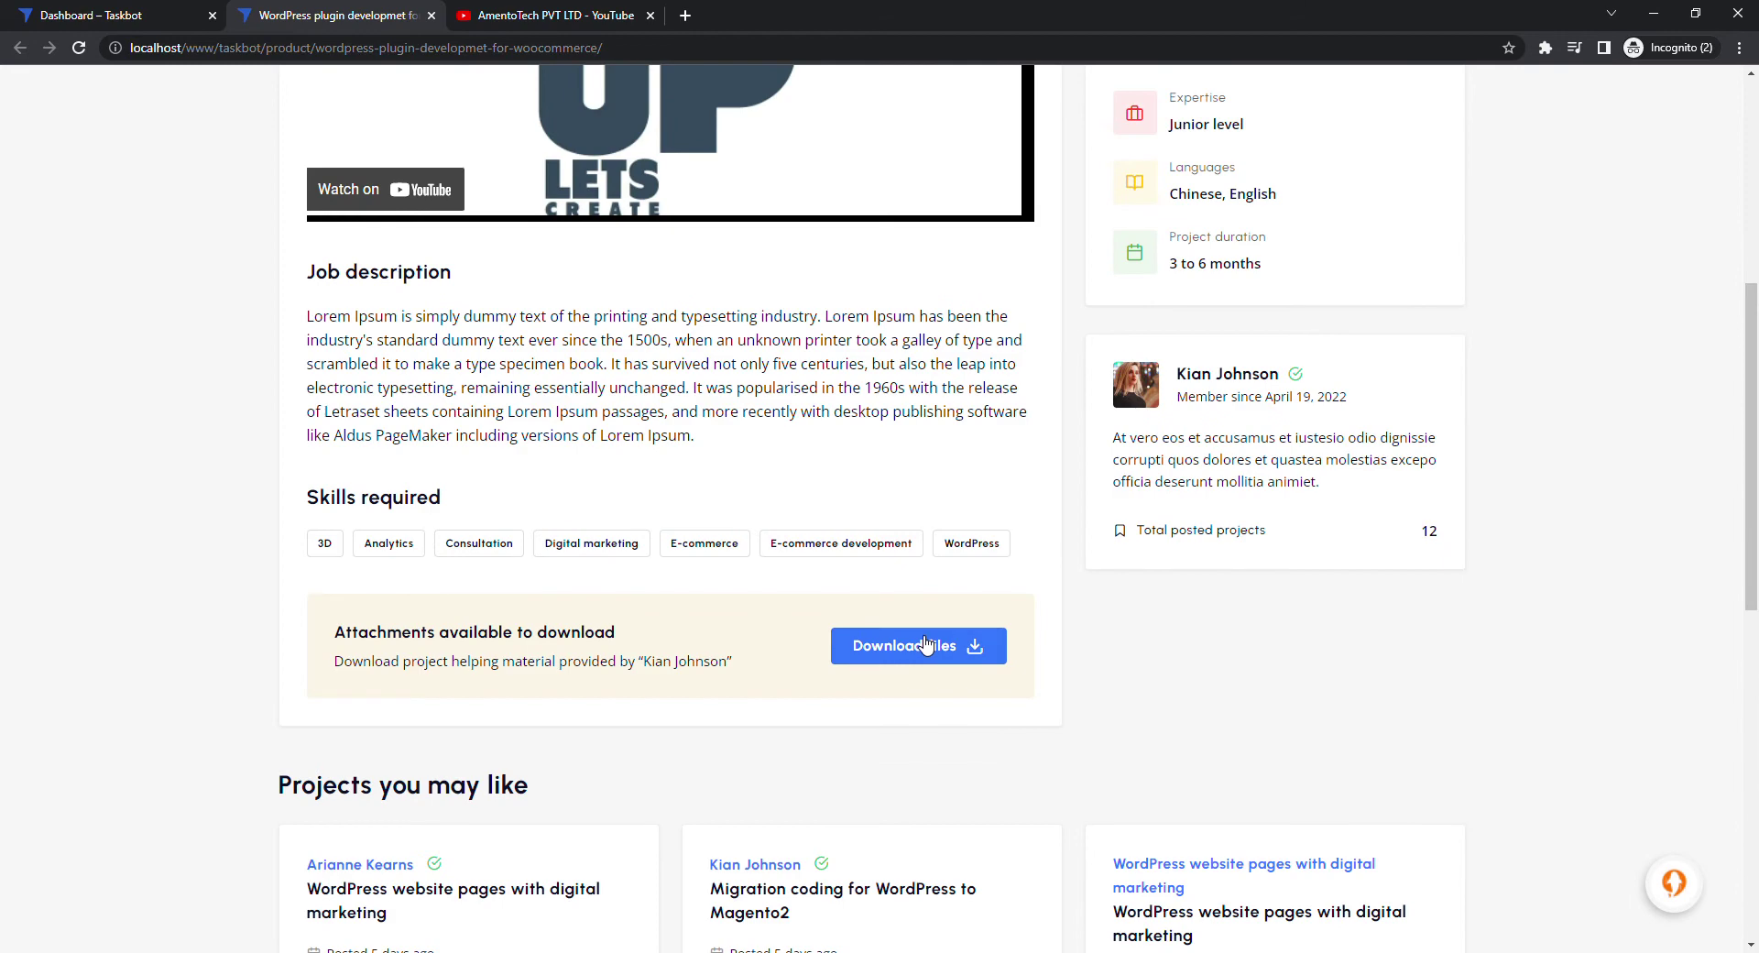
left_click(921, 644)
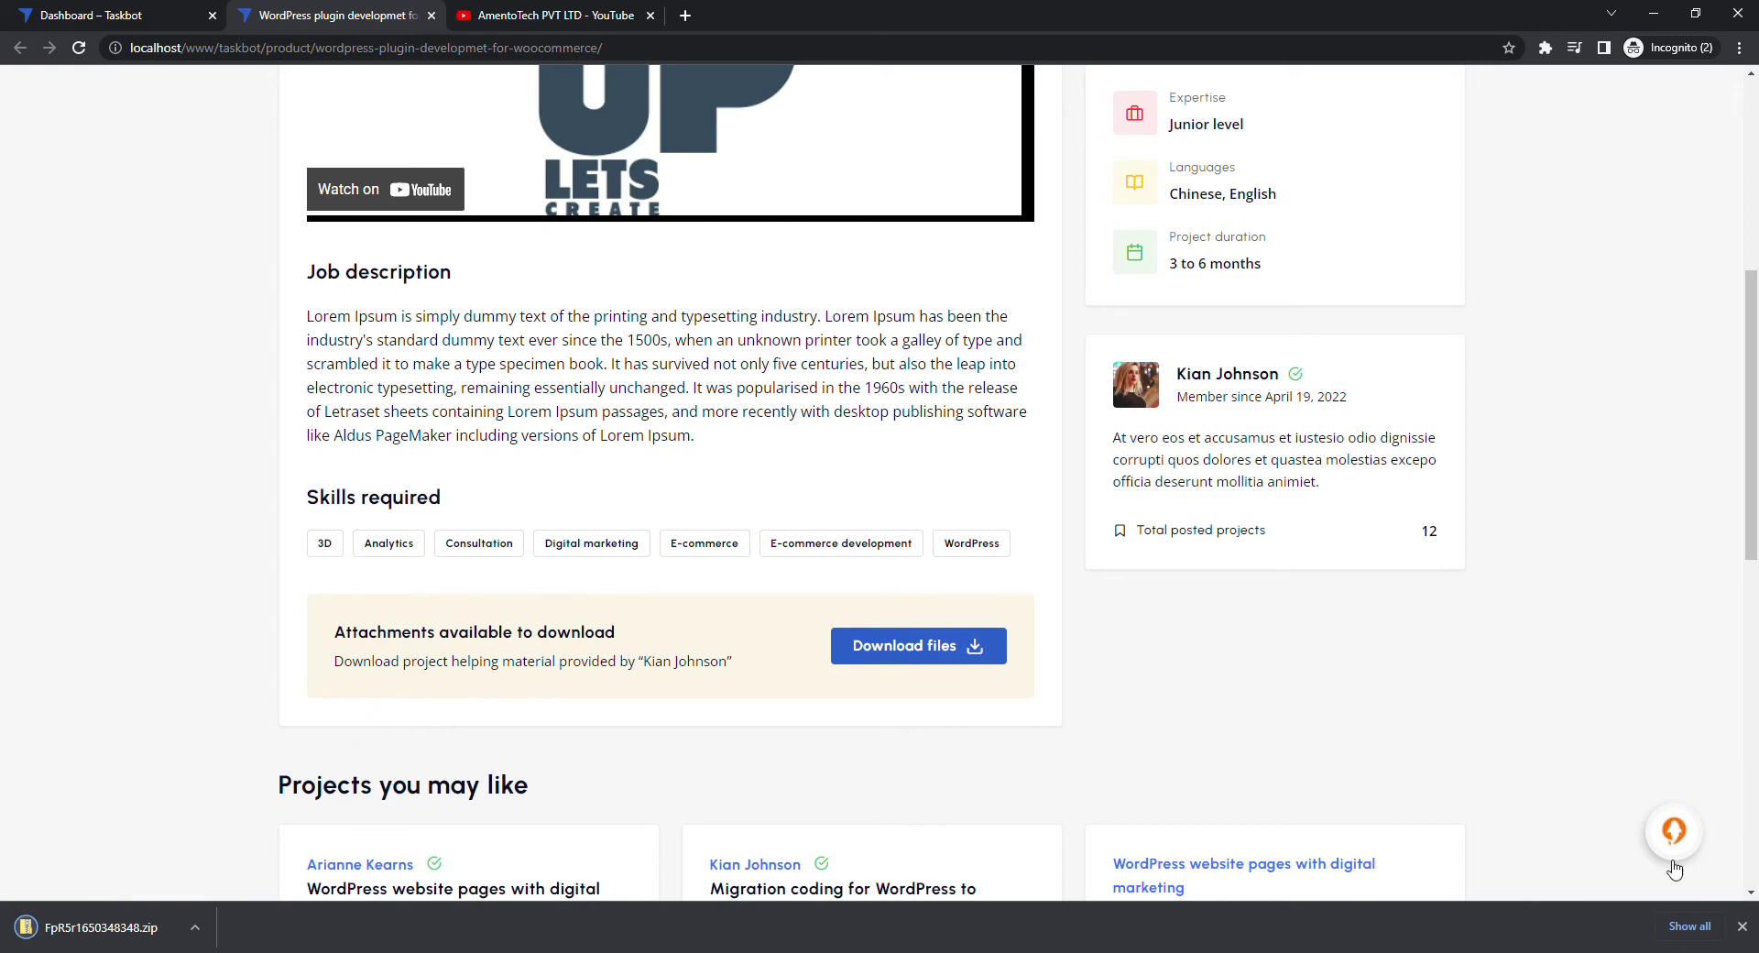
left_click(1742, 927)
Open an account page in a new tab and switch to the site's home page
left_click(1674, 883)
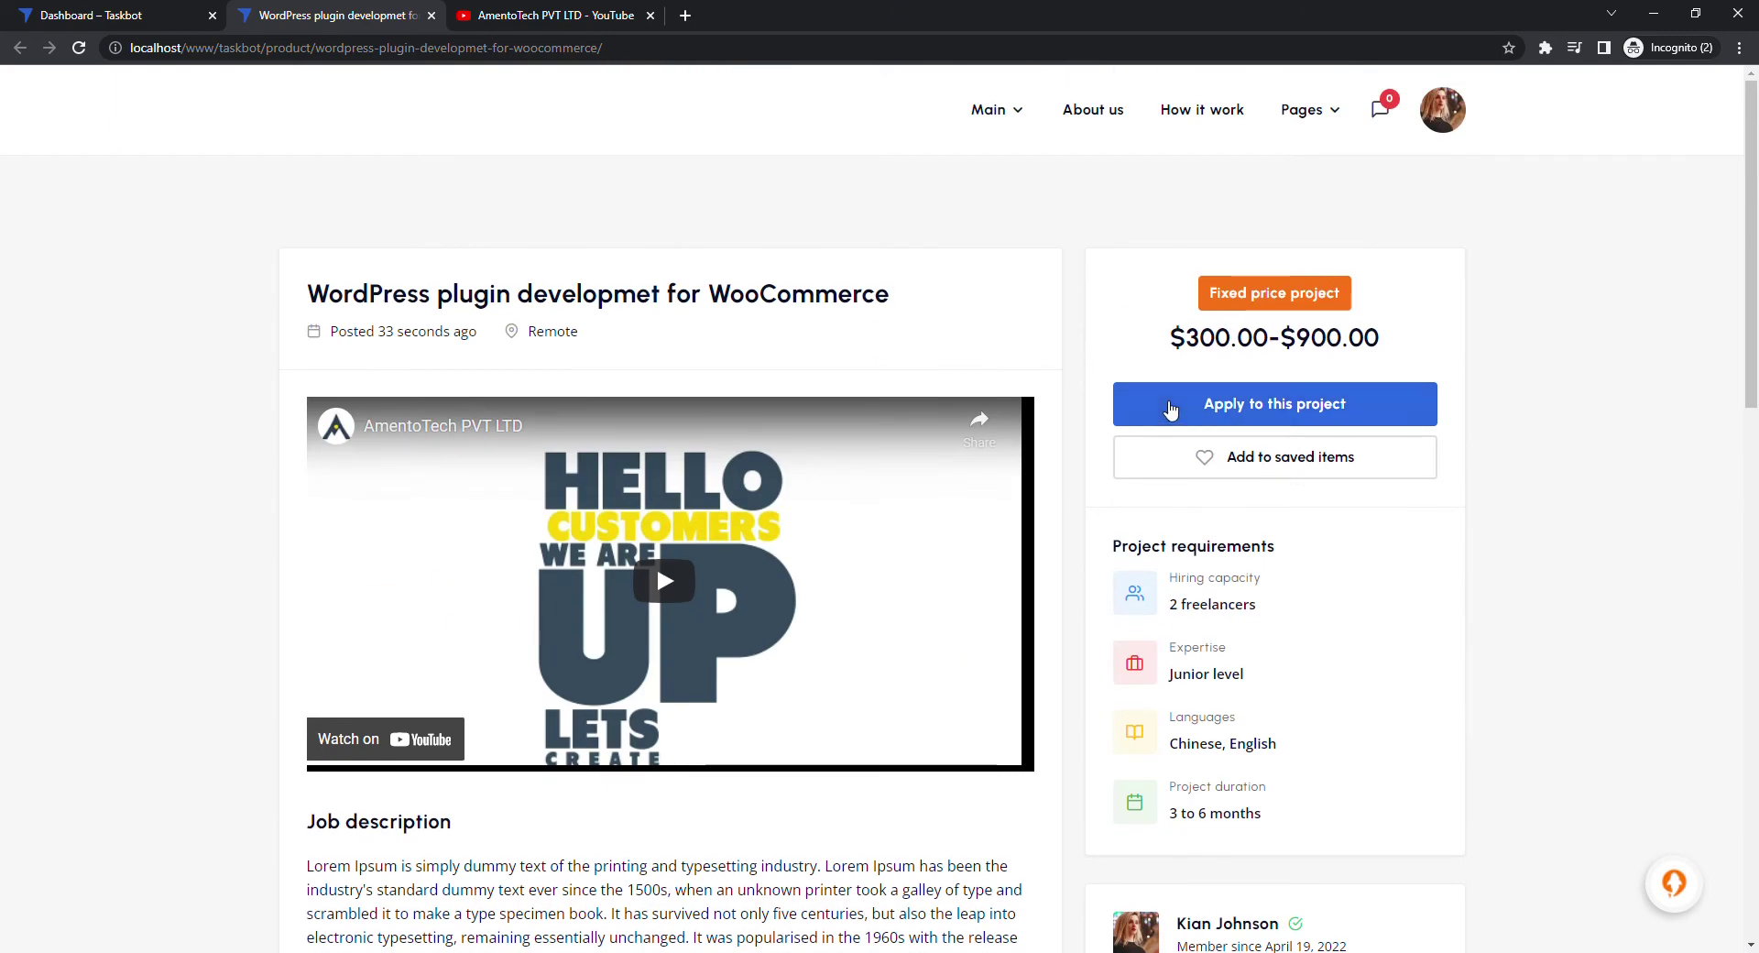
mouse_move(1445, 130)
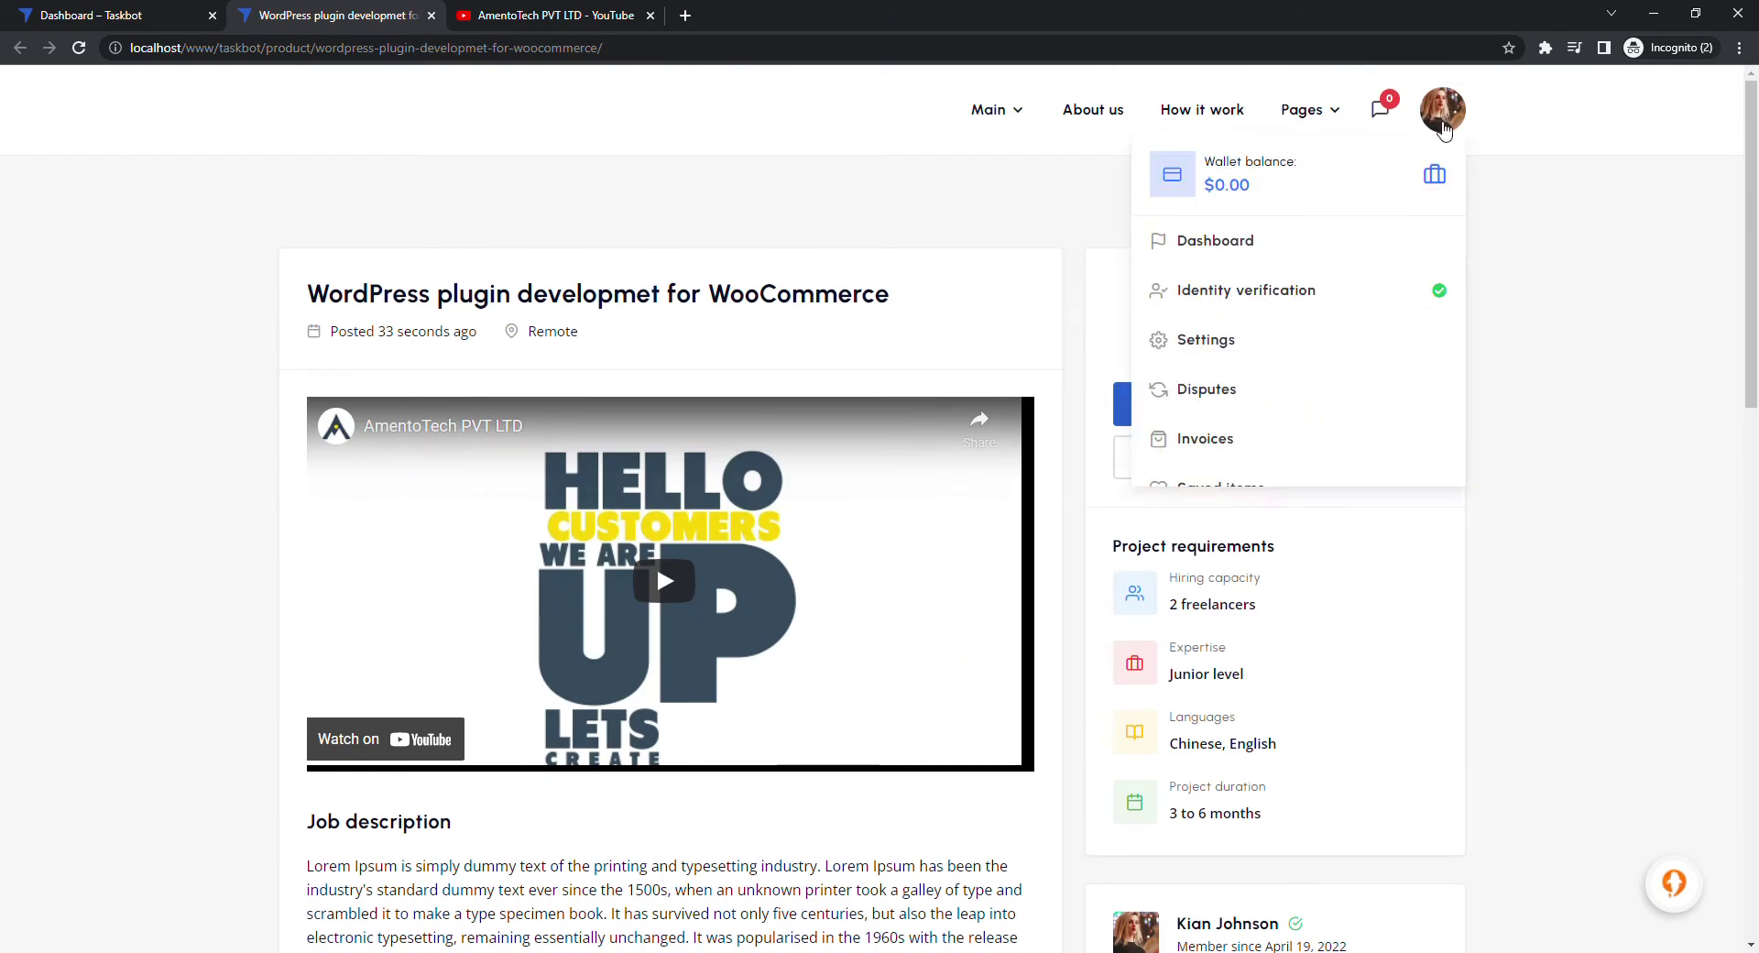
middle_click(1252, 539)
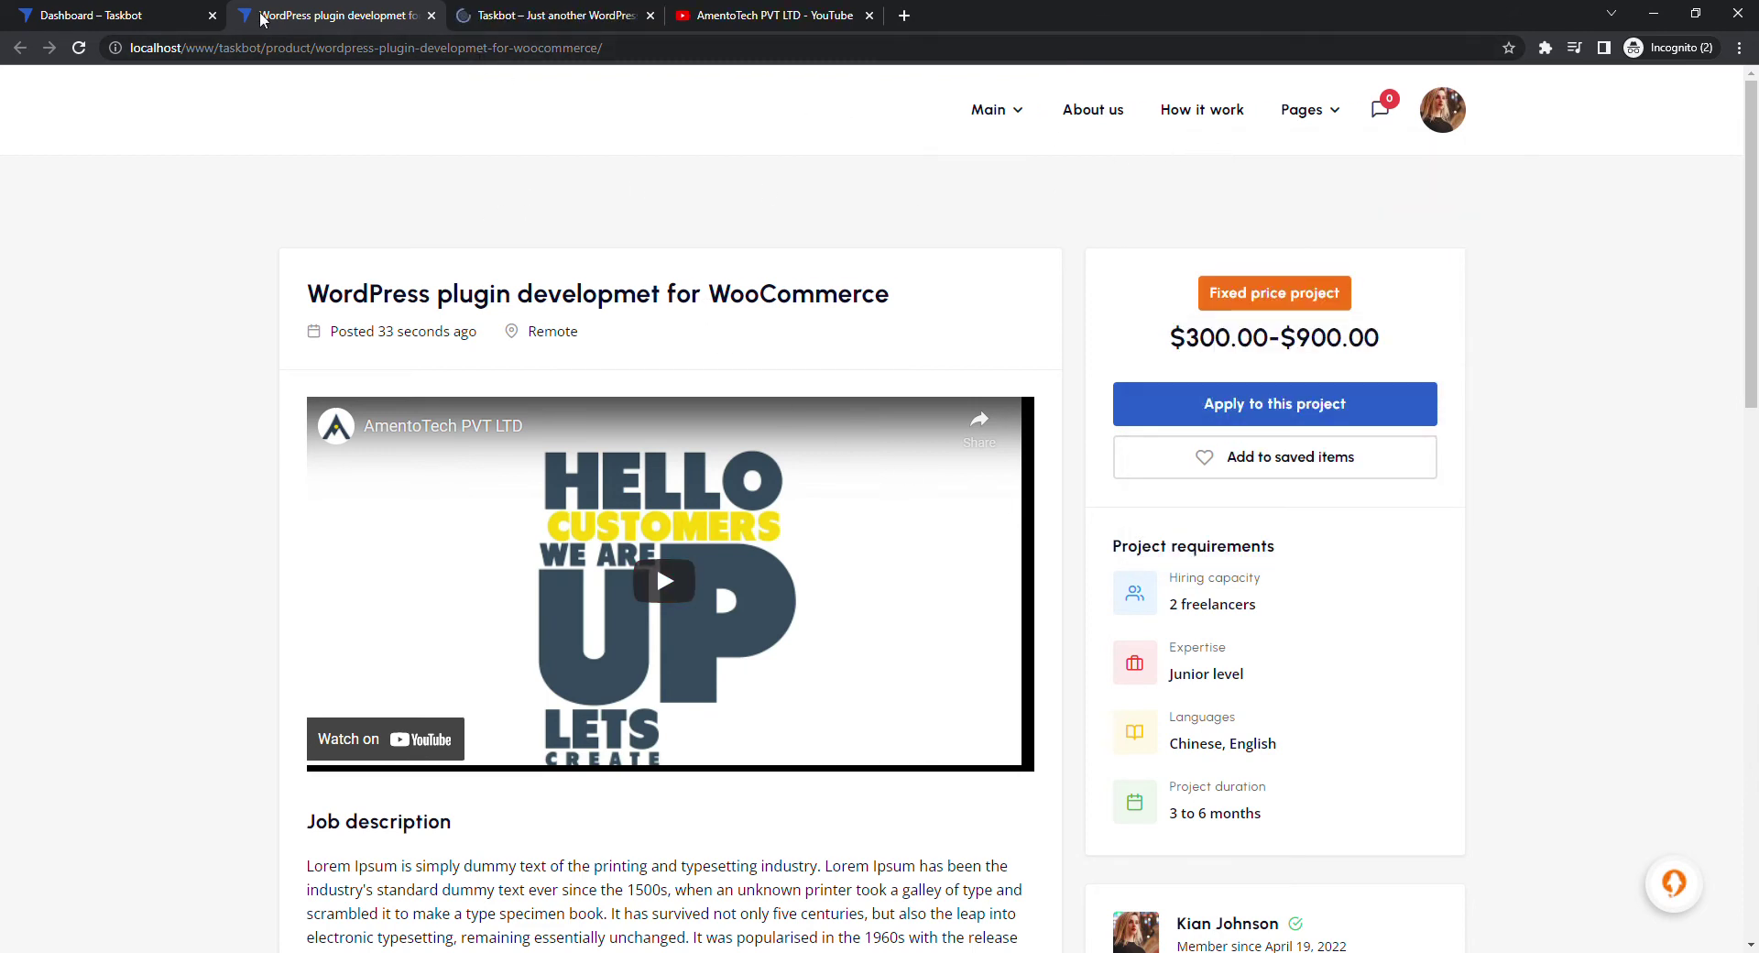
left_click(488, 7)
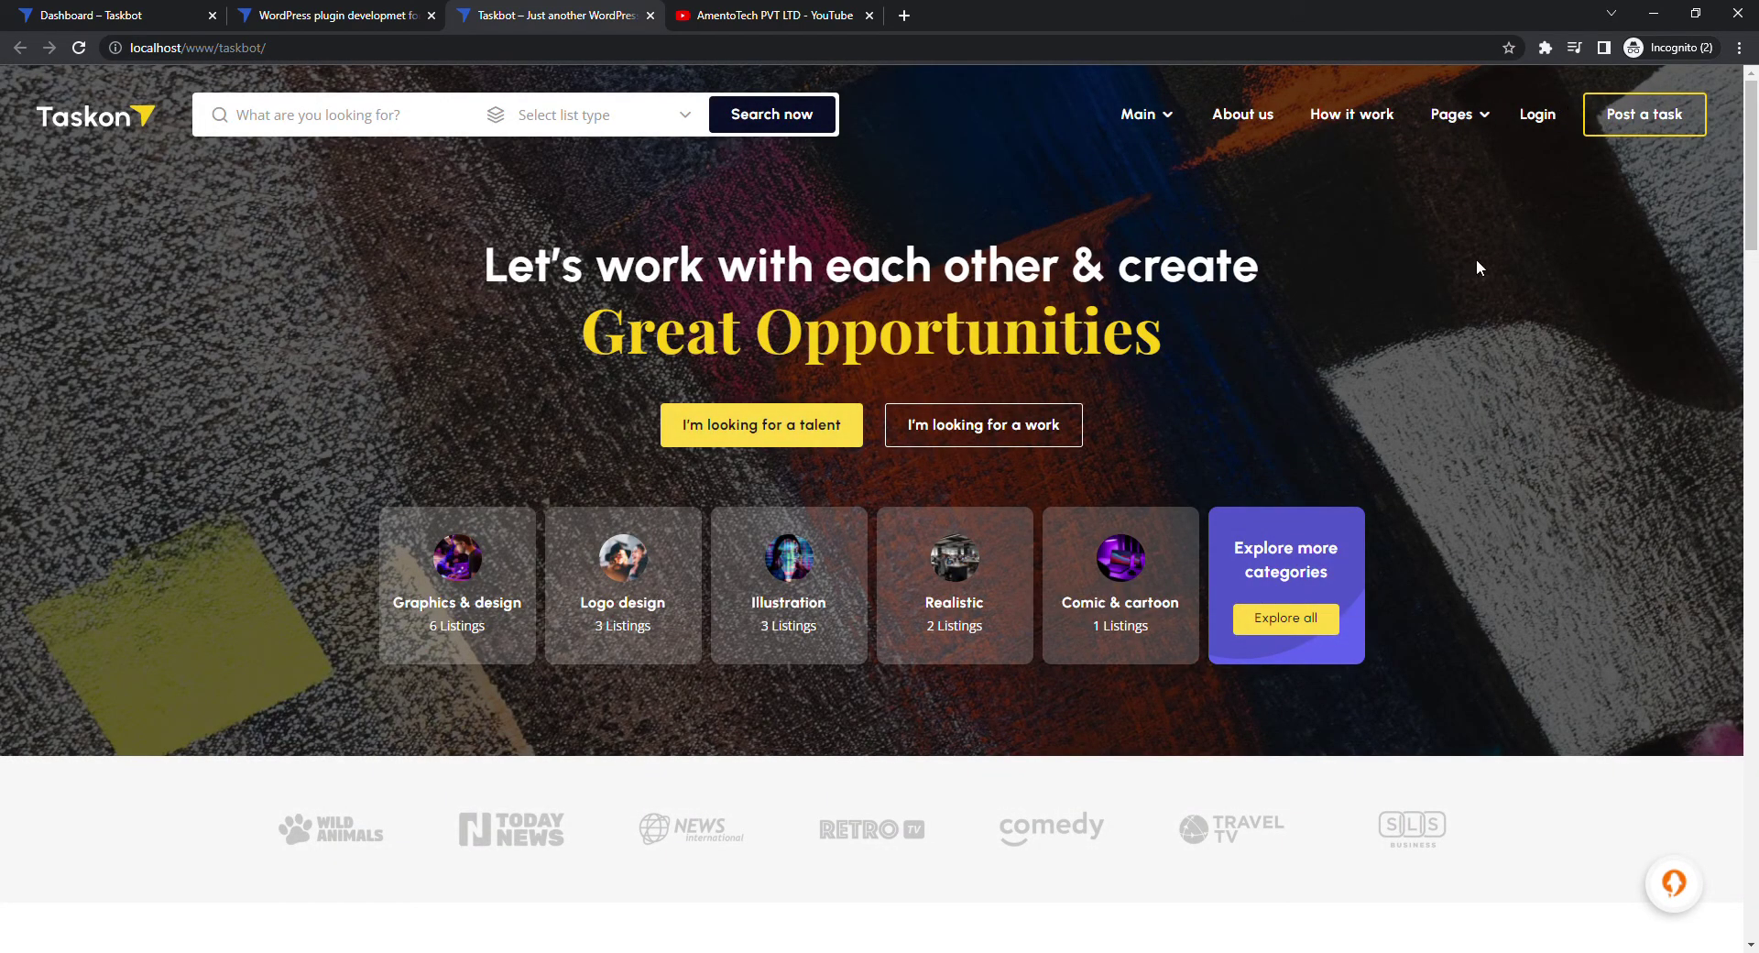
scroll(1477, 260, "down", 2)
scroll(1476, 260, "up", 2)
scroll(1476, 268, "down", 2)
Go to the sign-in page and log in with the freelancer's username and password
left_click(1131, 47)
left_click(1131, 48)
type("sign-in/")
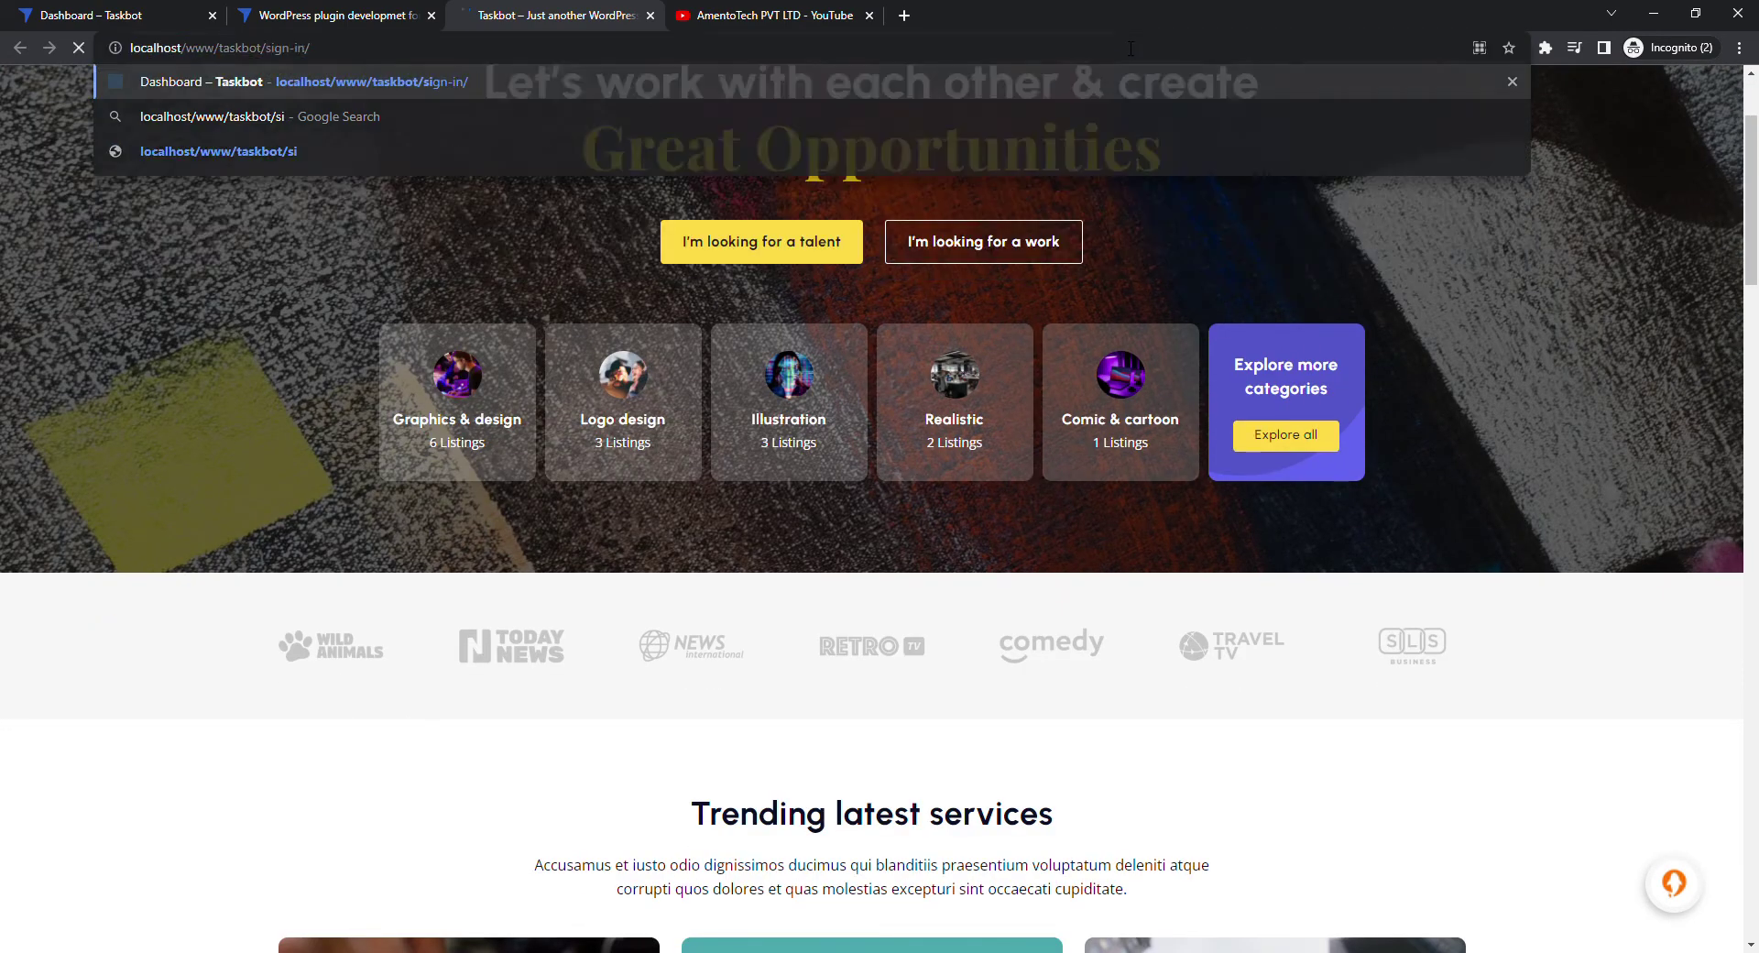
key("Return")
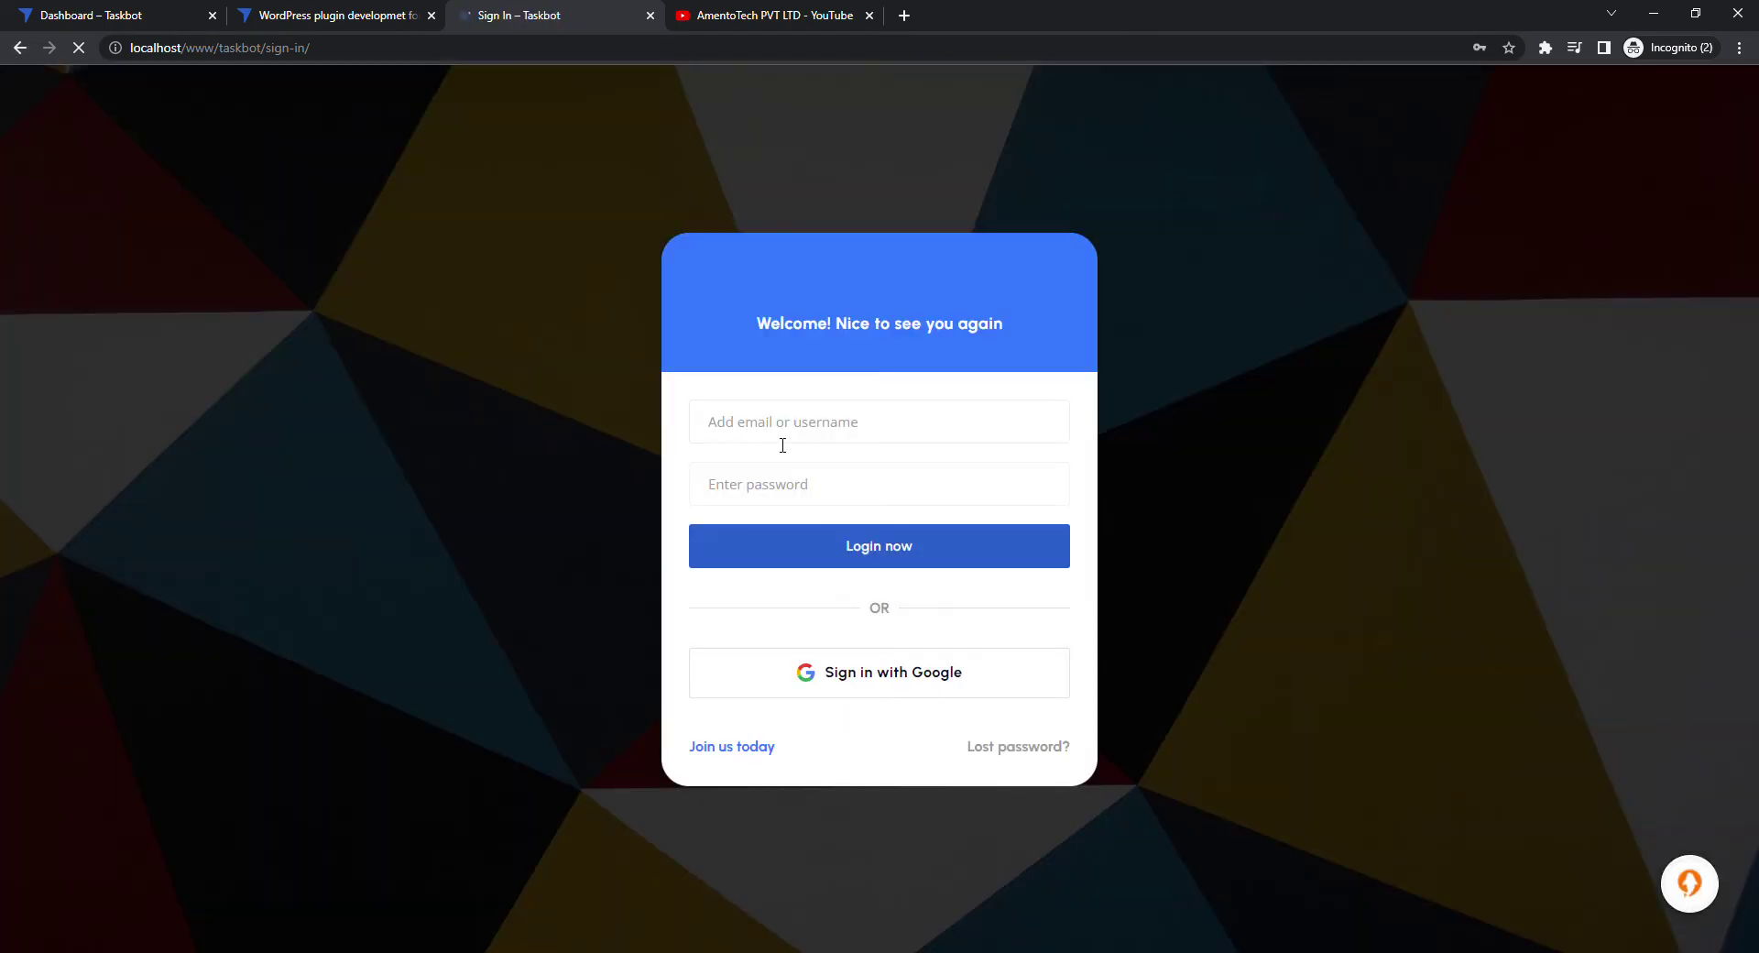
left_click(782, 443)
type("ava")
left_click(784, 463)
type("••••••")
key("Return")
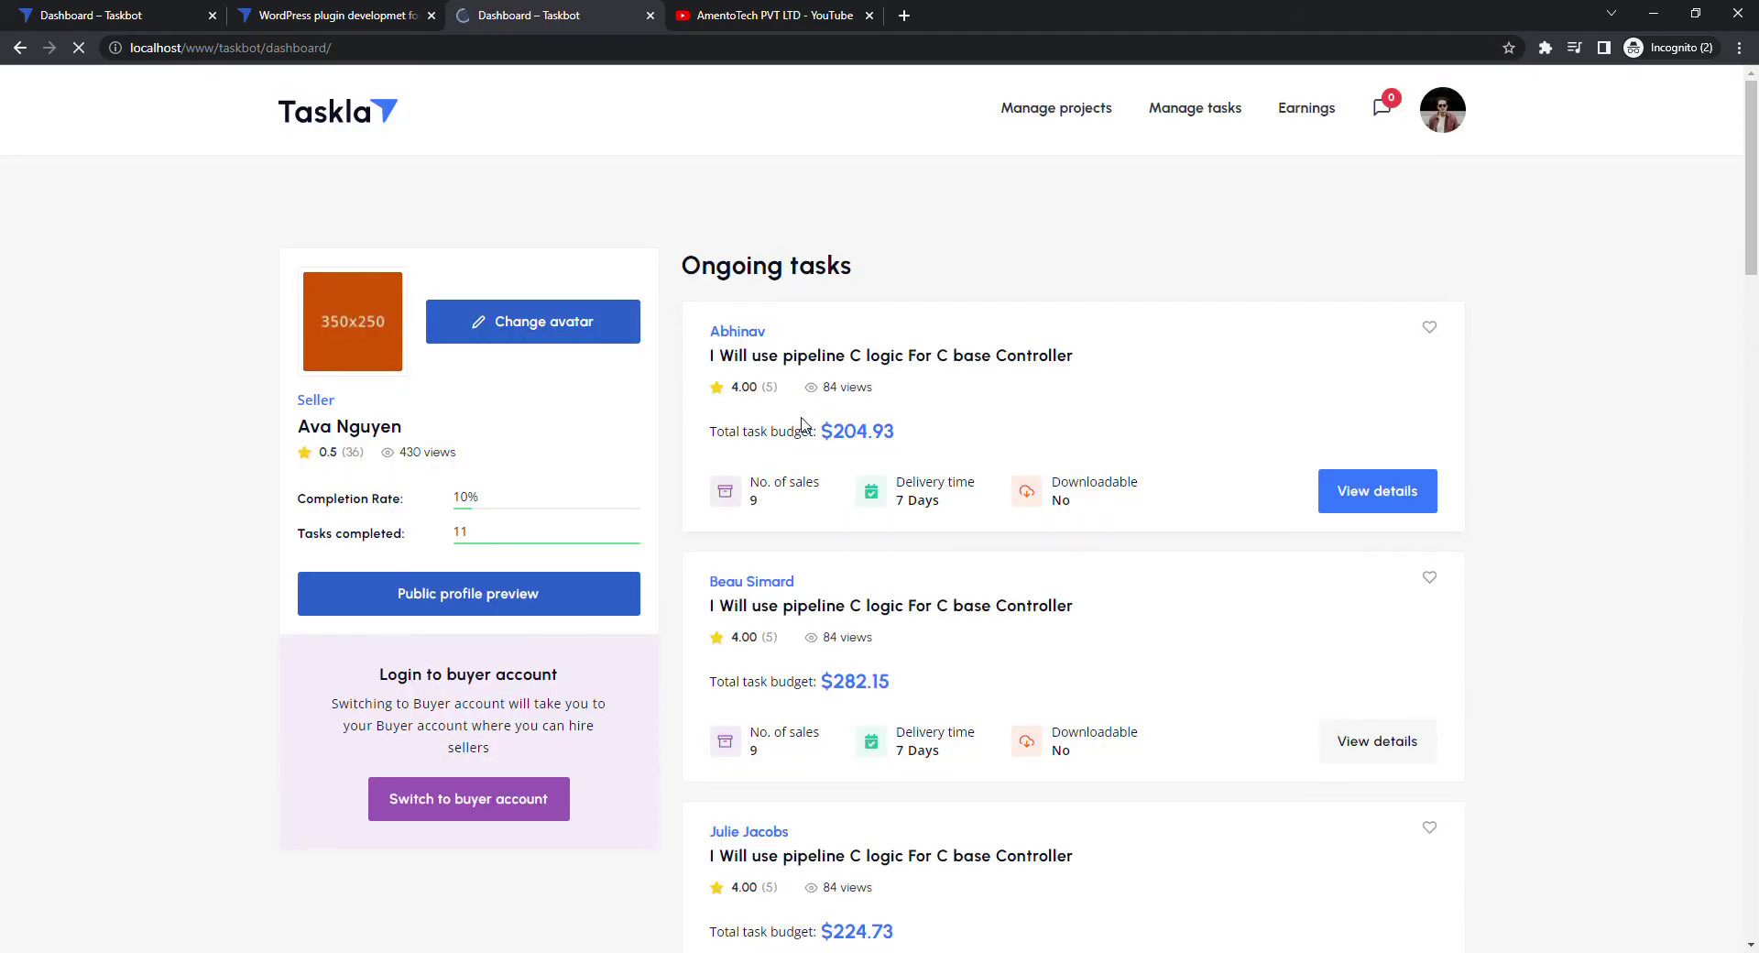
mouse_move(1081, 110)
Browse all projects and reload the WordPress plugin developmet for WooCommerce project page as the freelancer
left_click(975, 160)
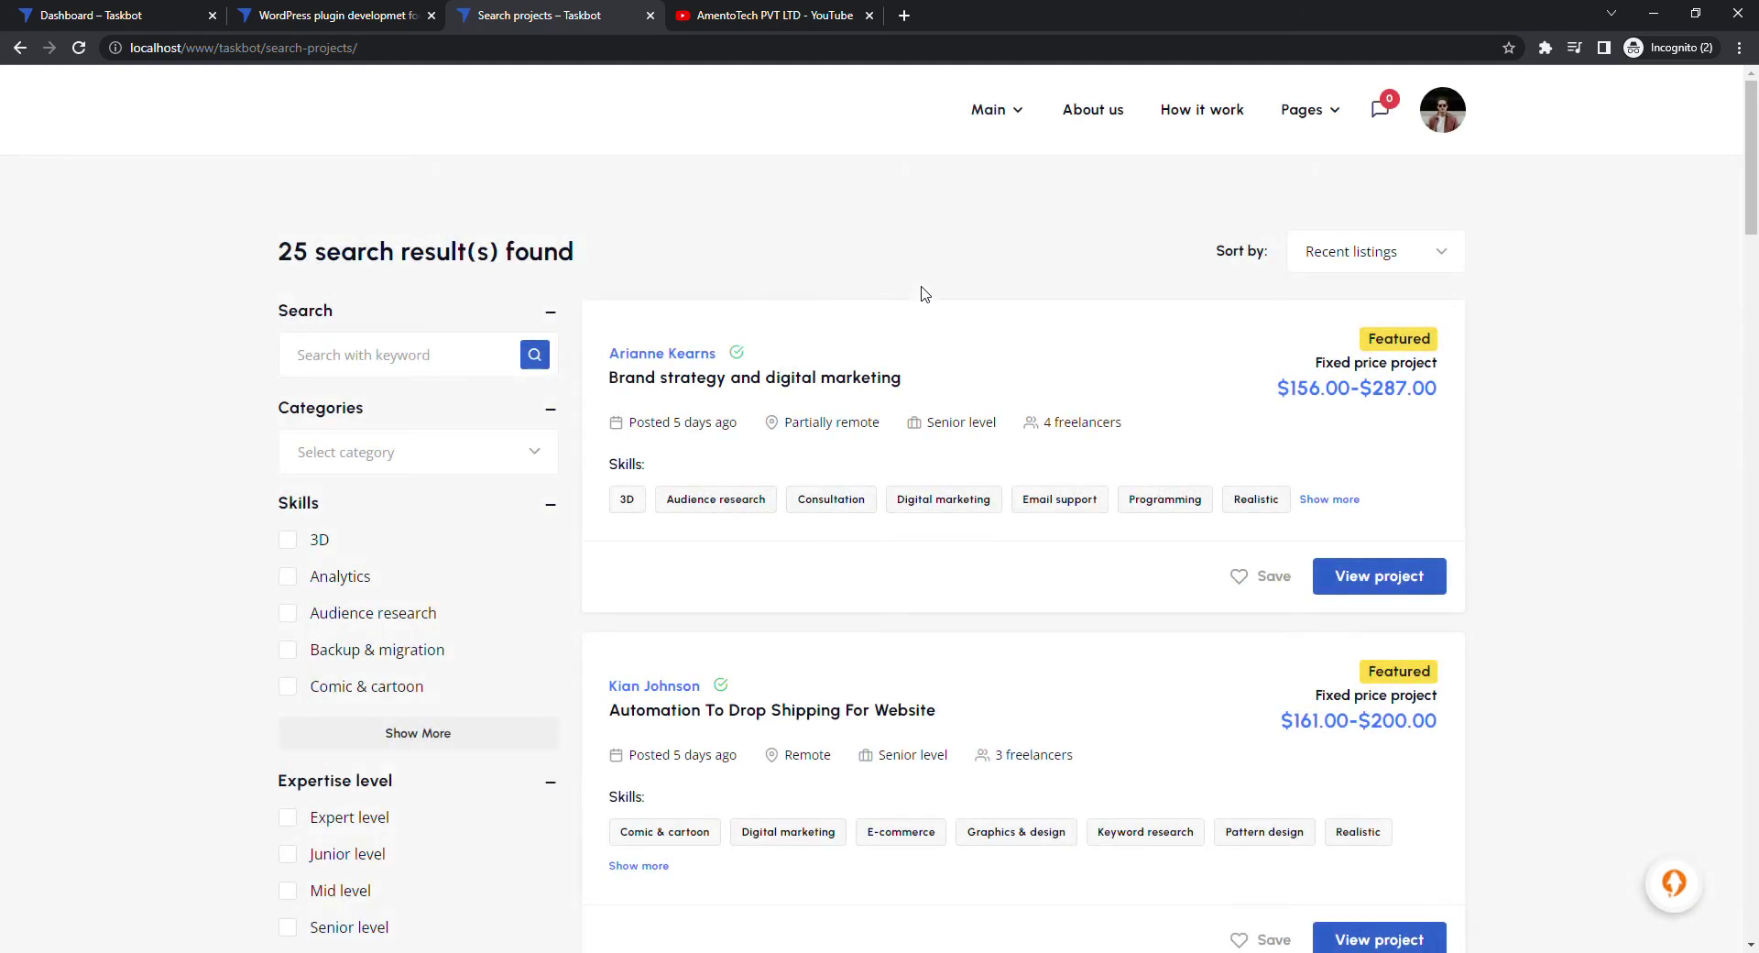
scroll(788, 366, "down", 10)
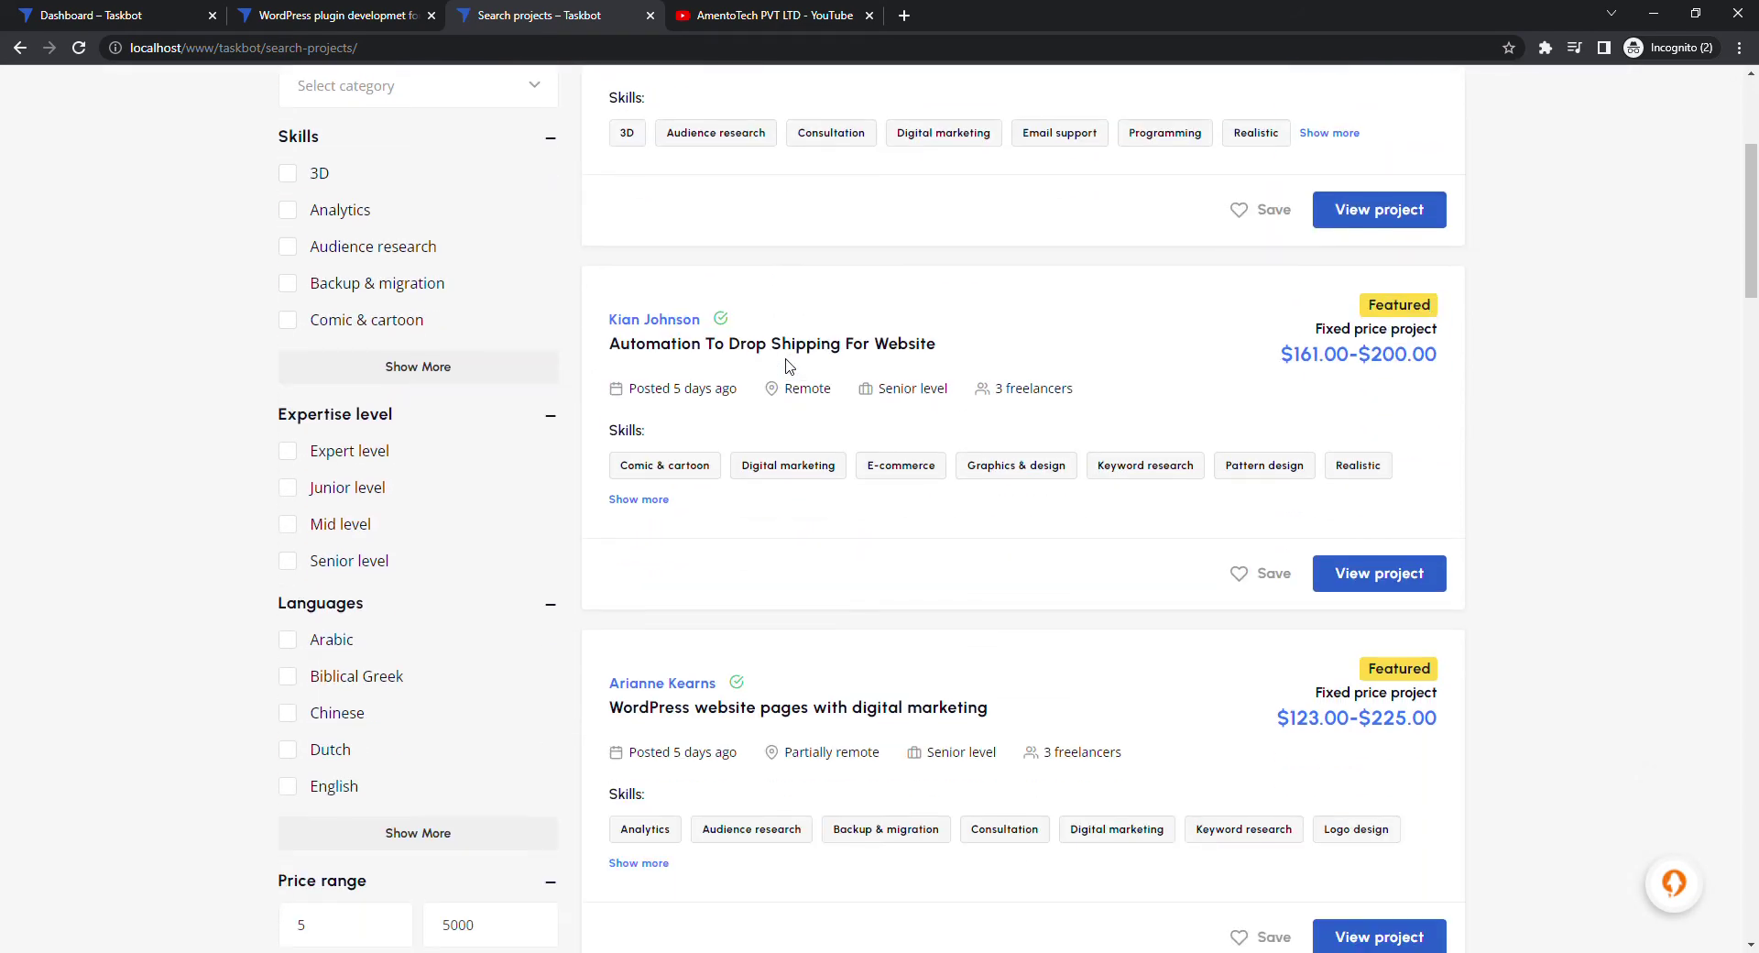
scroll(785, 366, "down", 6)
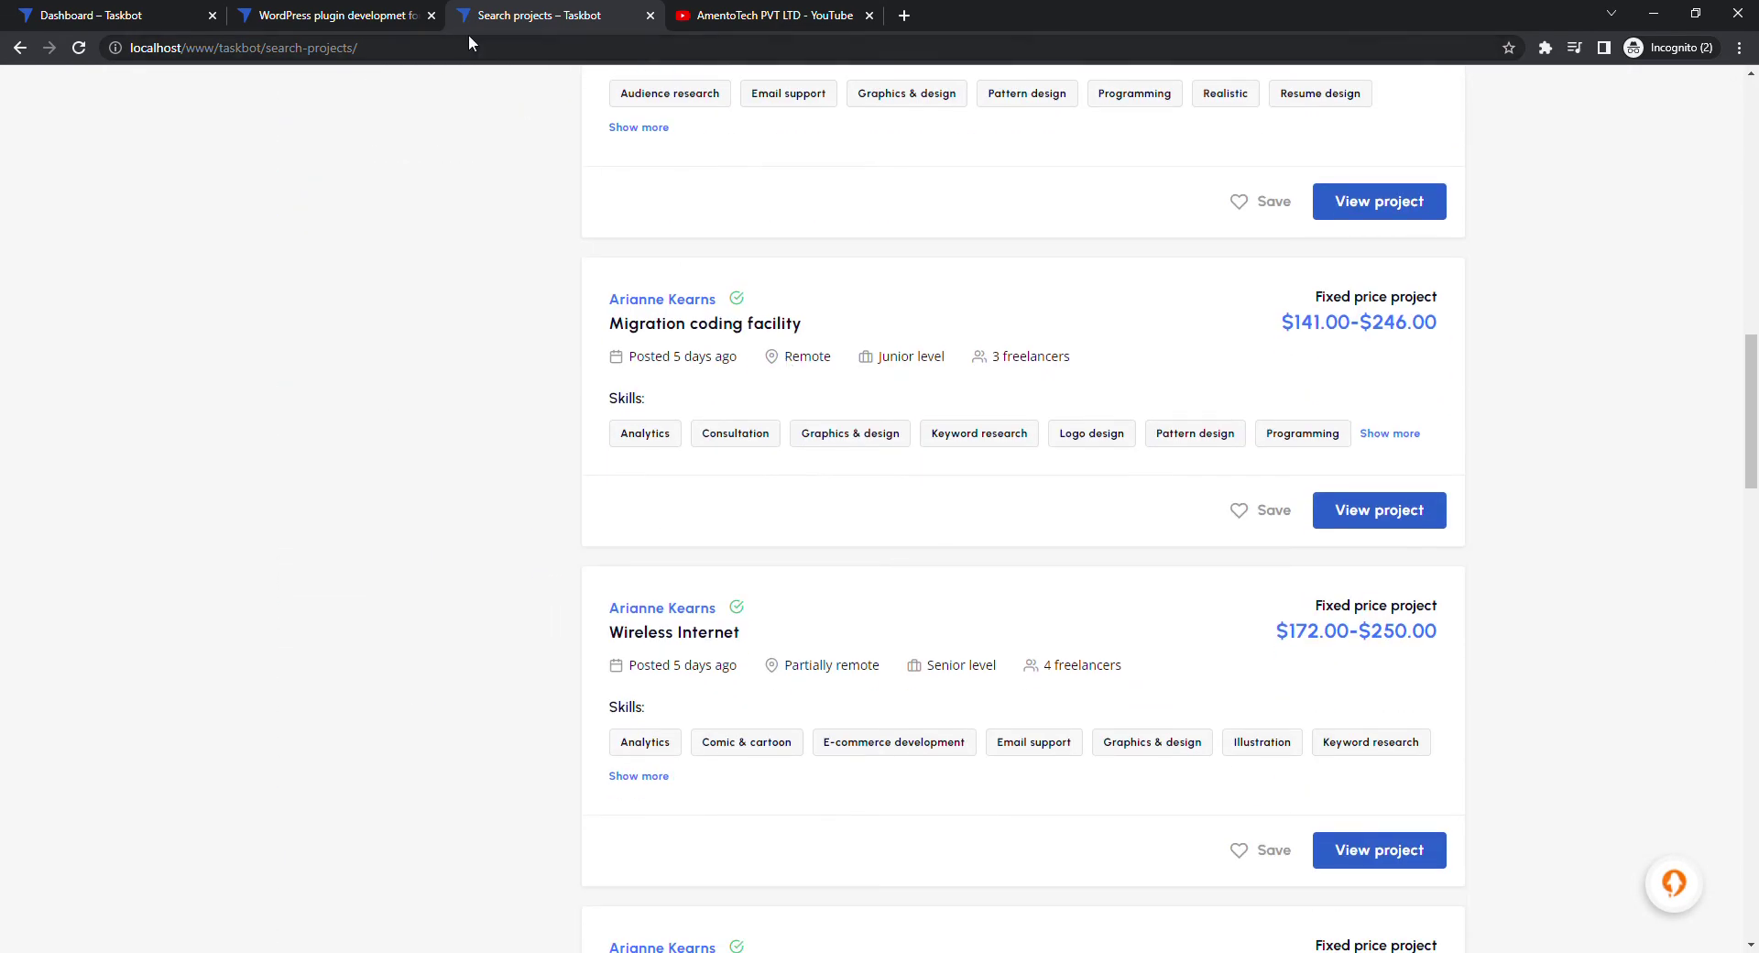
left_click(339, 16)
left_click(417, 46)
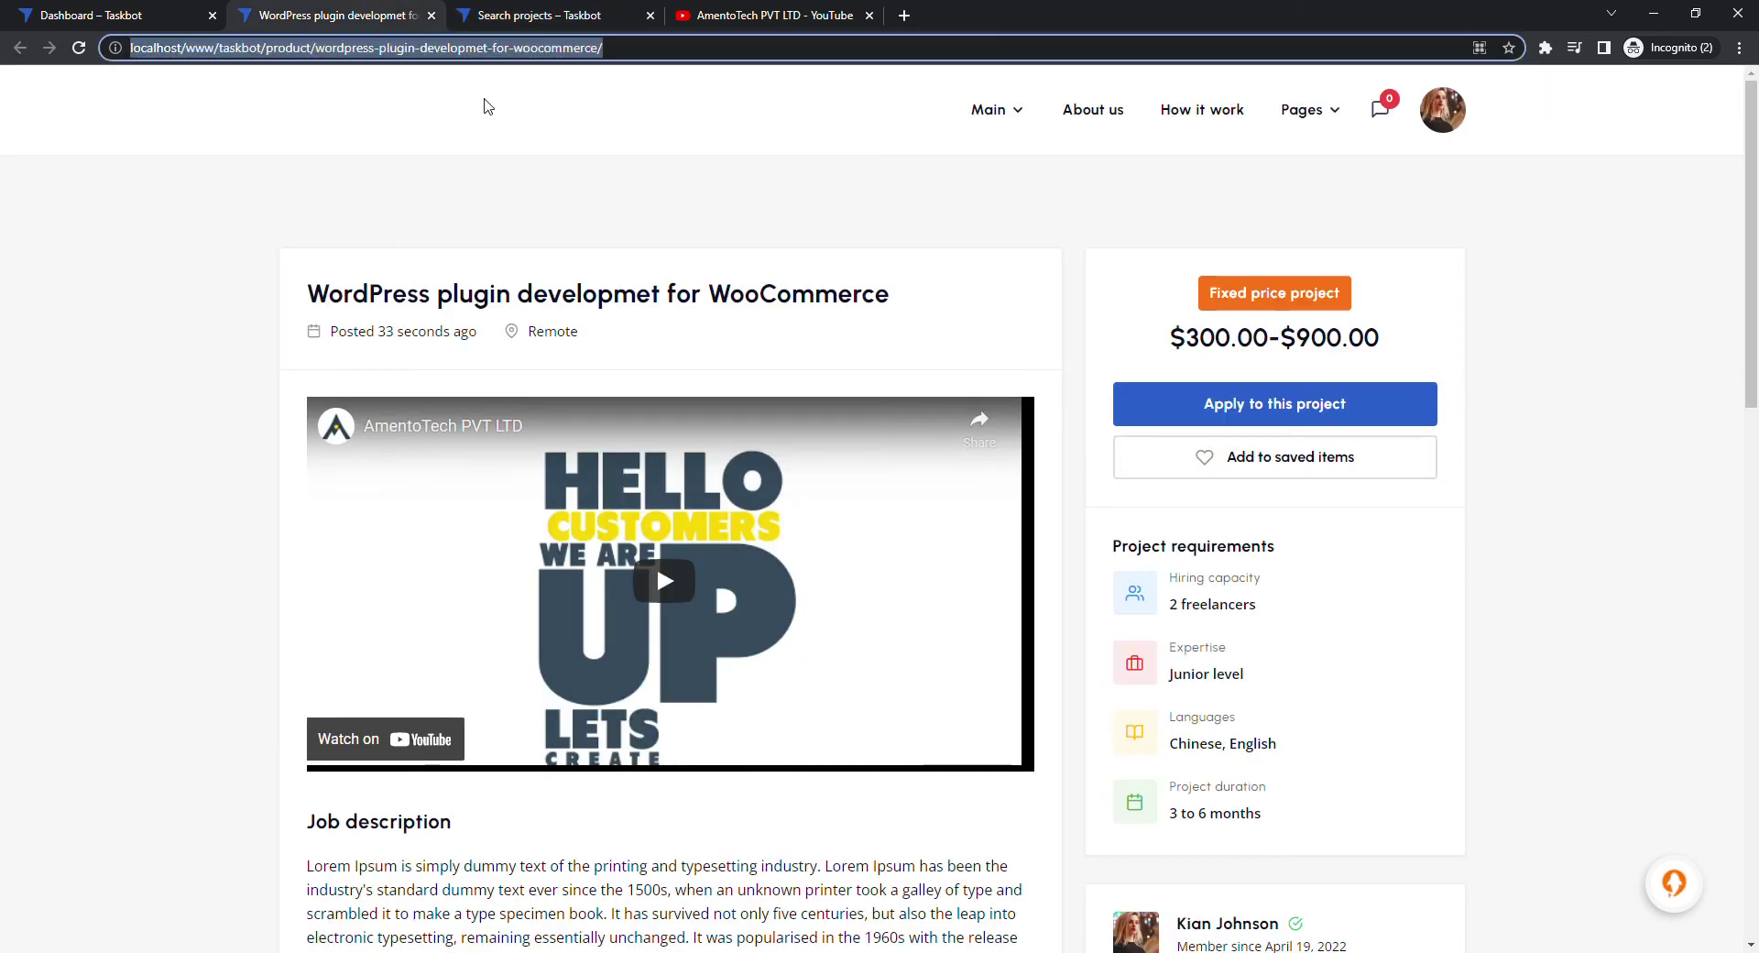
key("Return")
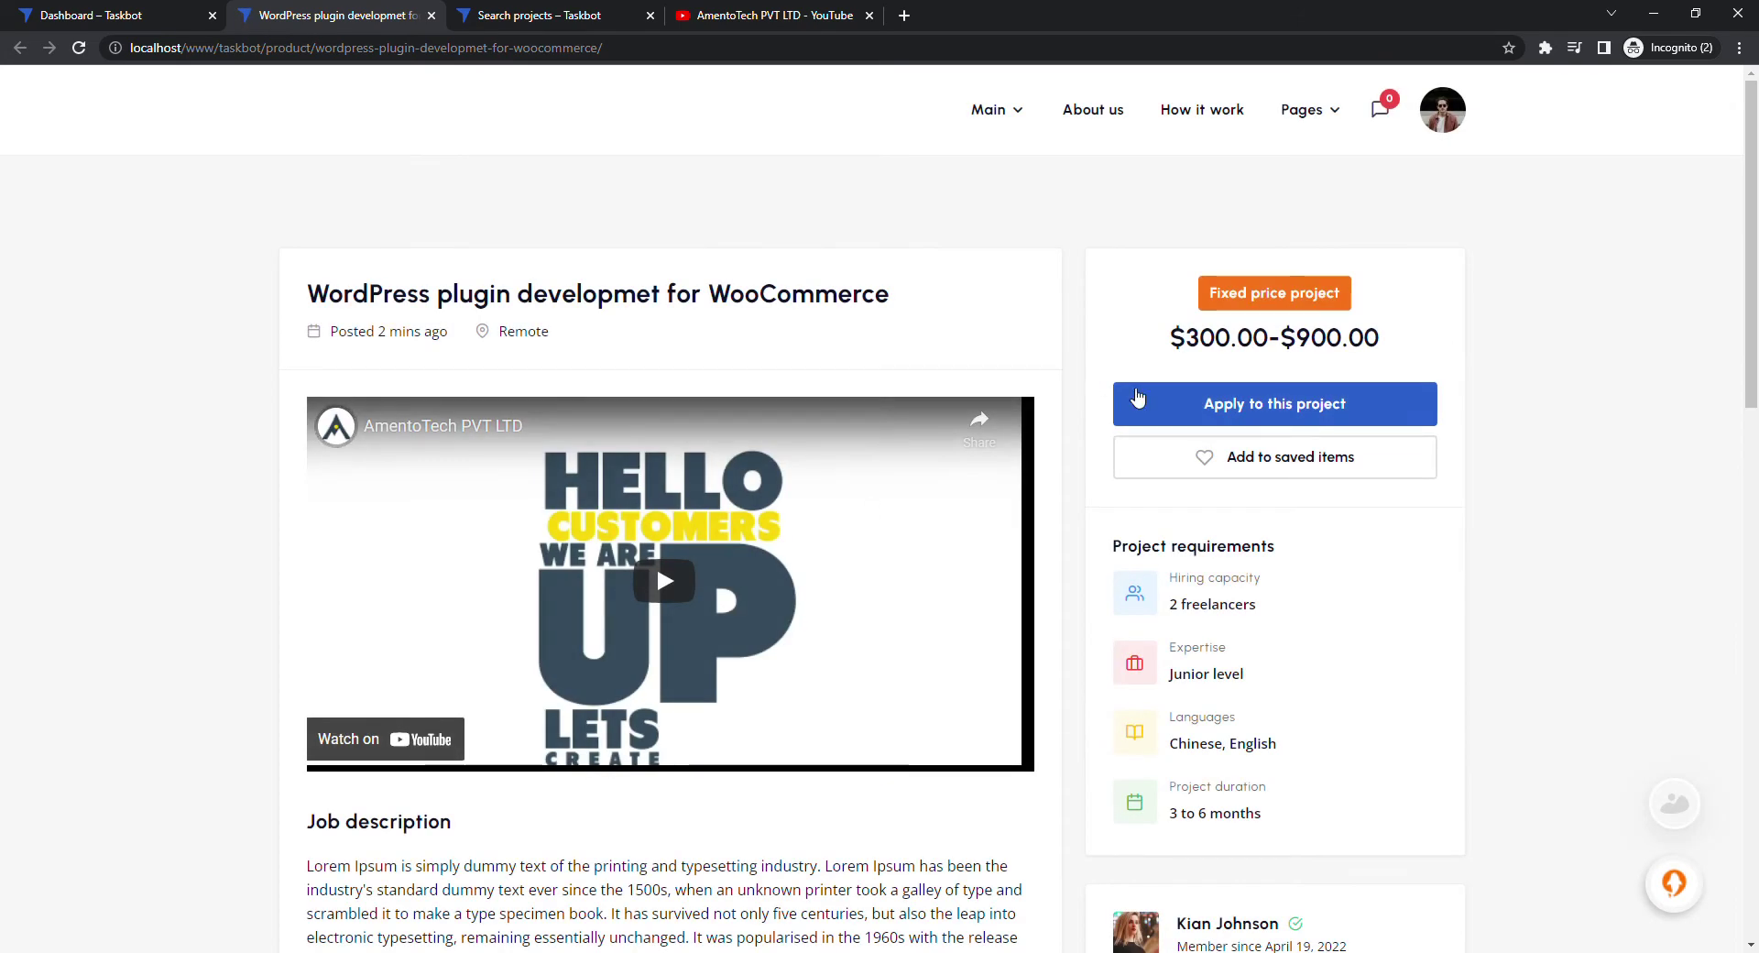
Dismiss the project chat popup and start applying to the WordPress plugin project
mouse_move(1673, 805)
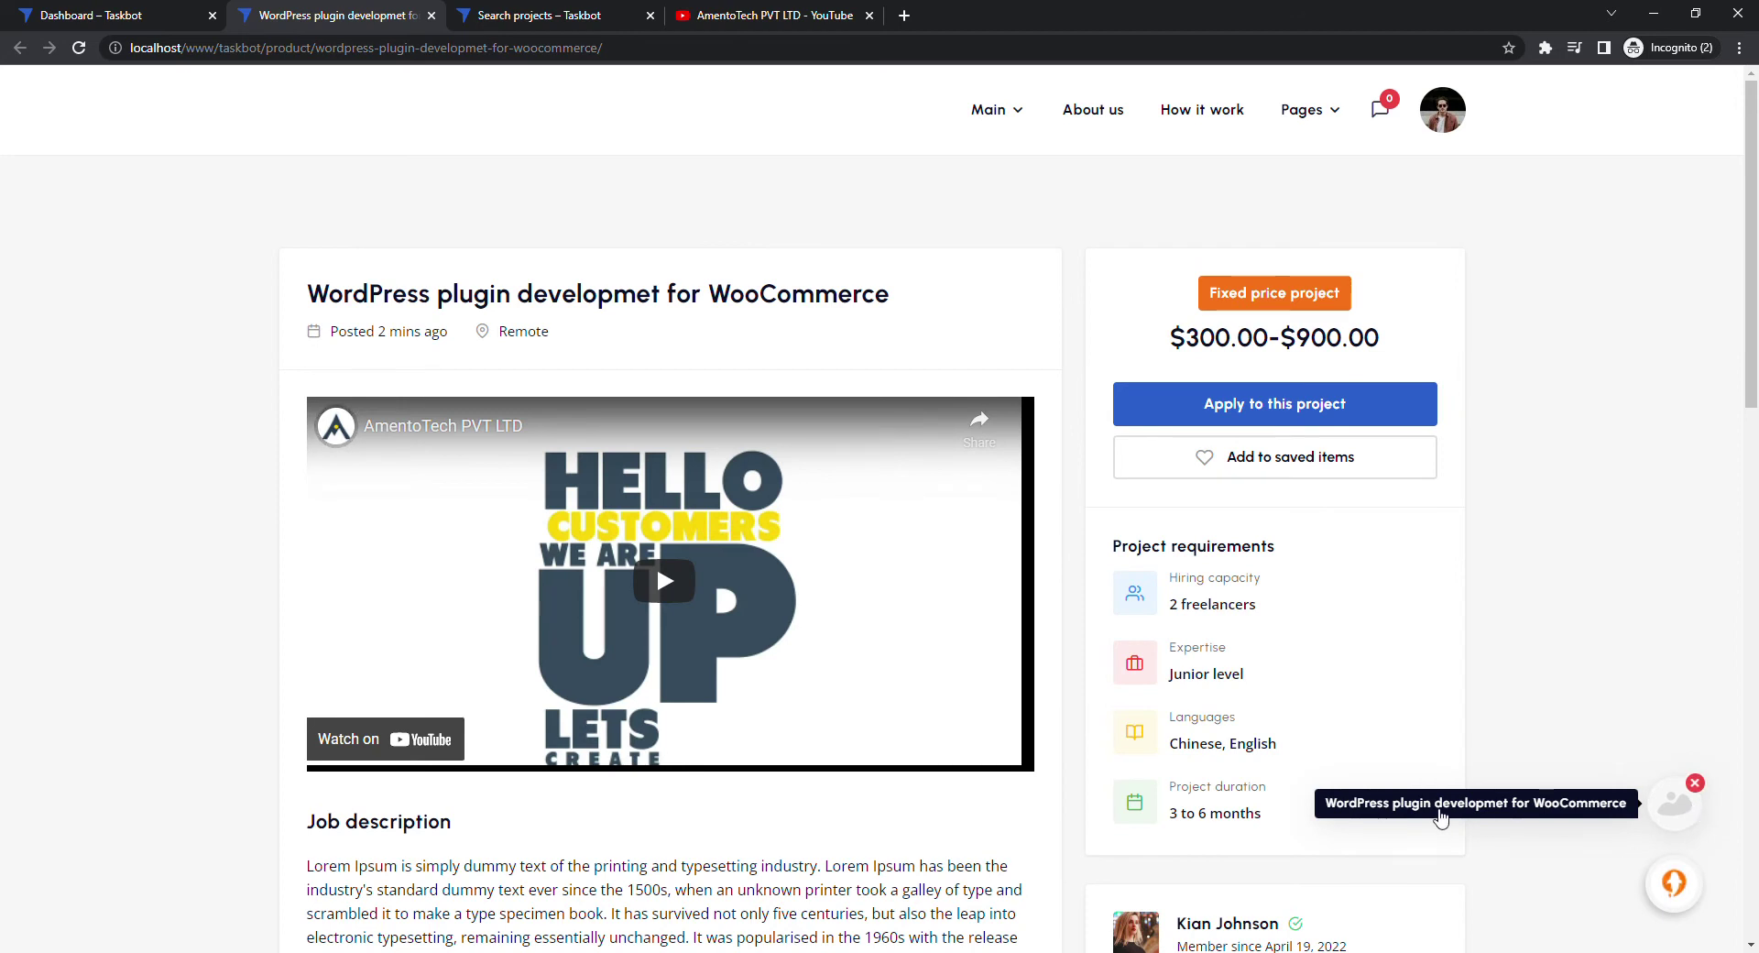
left_click(1673, 805)
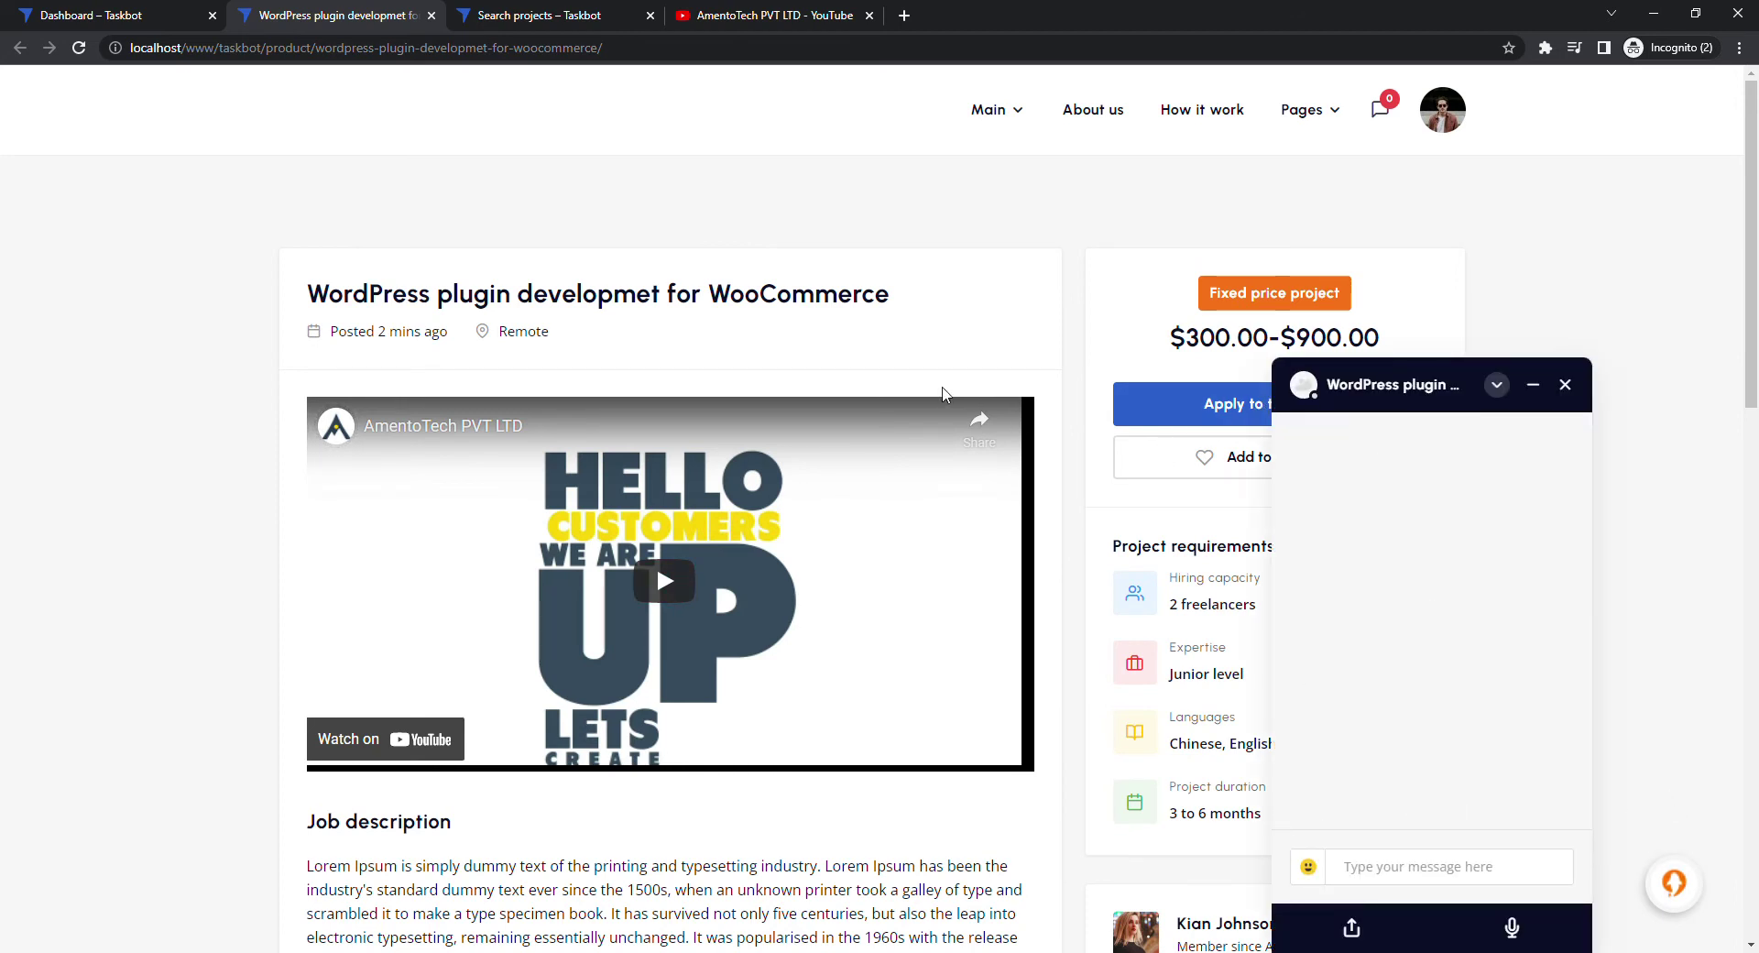
left_click(1563, 383)
left_click(1411, 407)
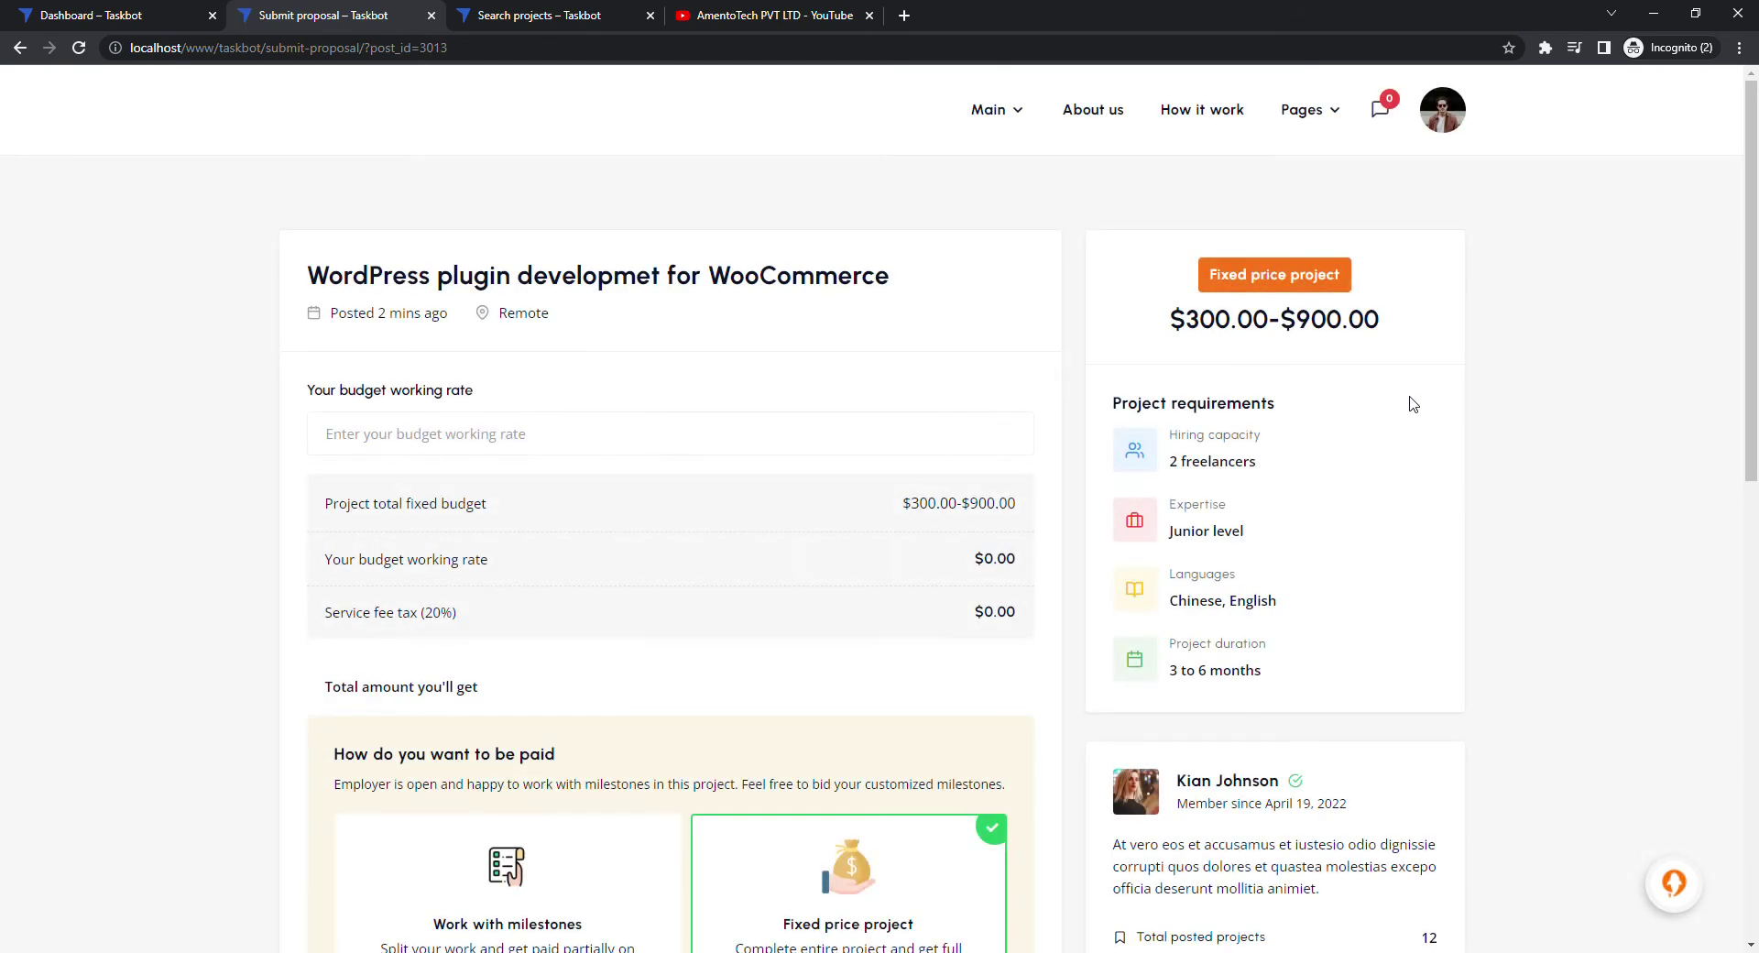
Enter 950 as the budget working rate, giving $760.00 after the $190.00 fee
left_click(544, 432)
type("950")
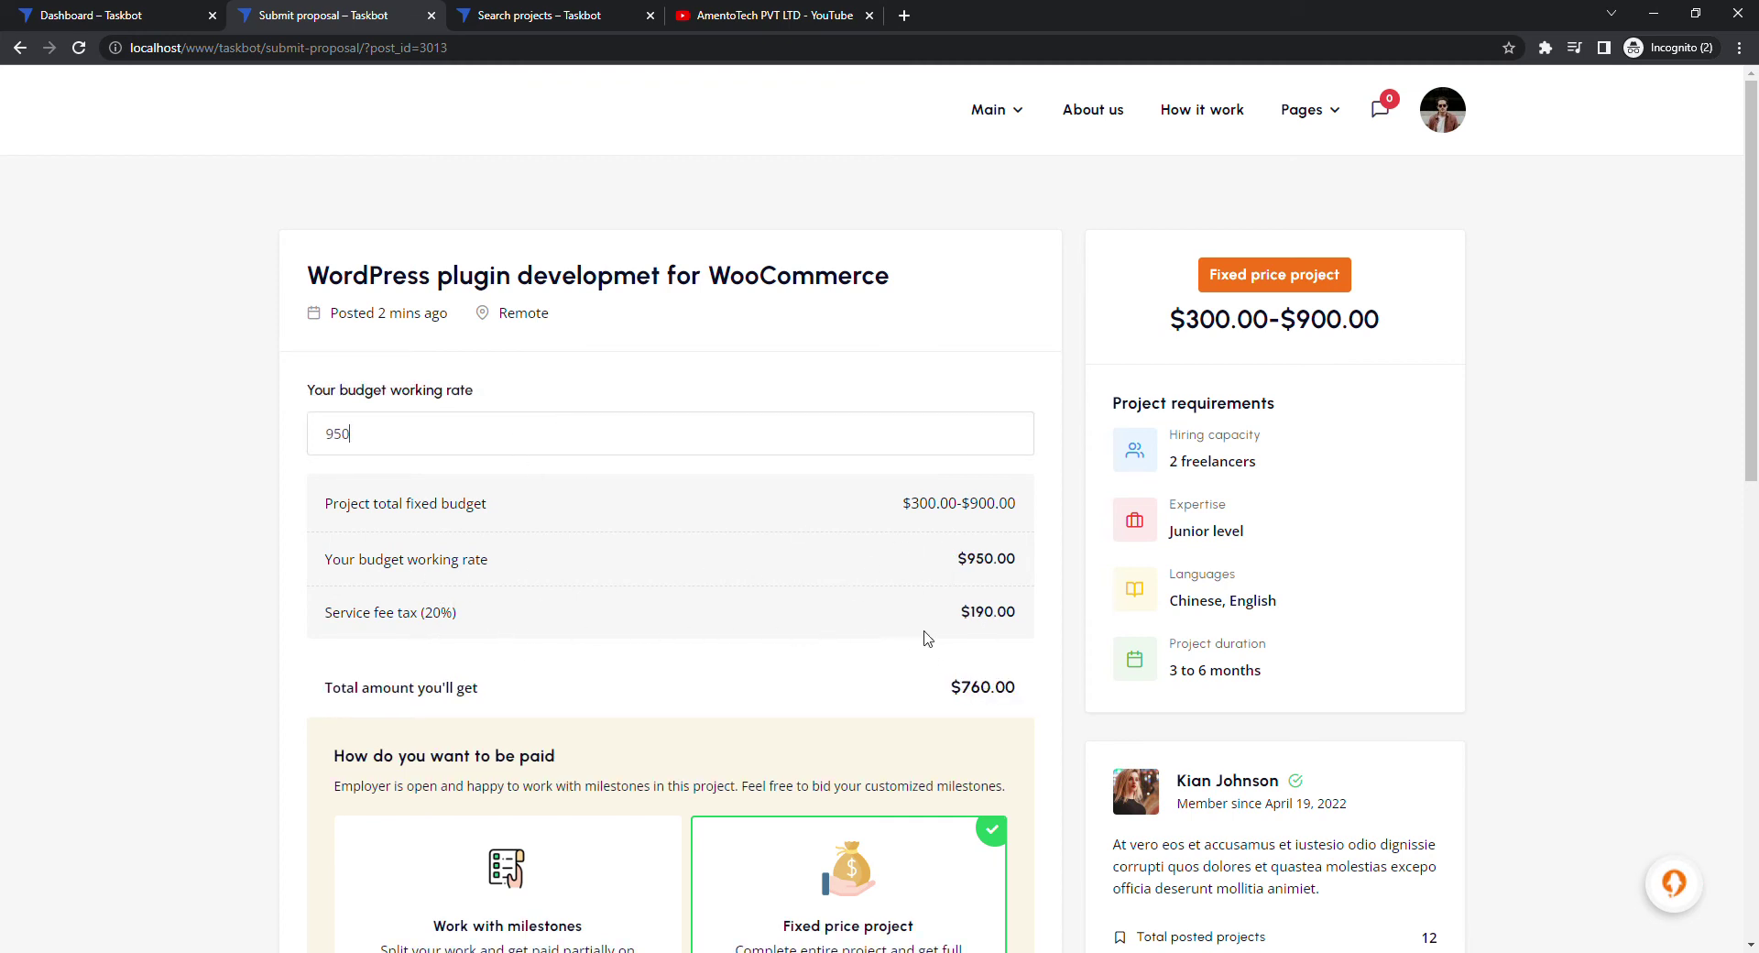
scroll(935, 629, "down", 2)
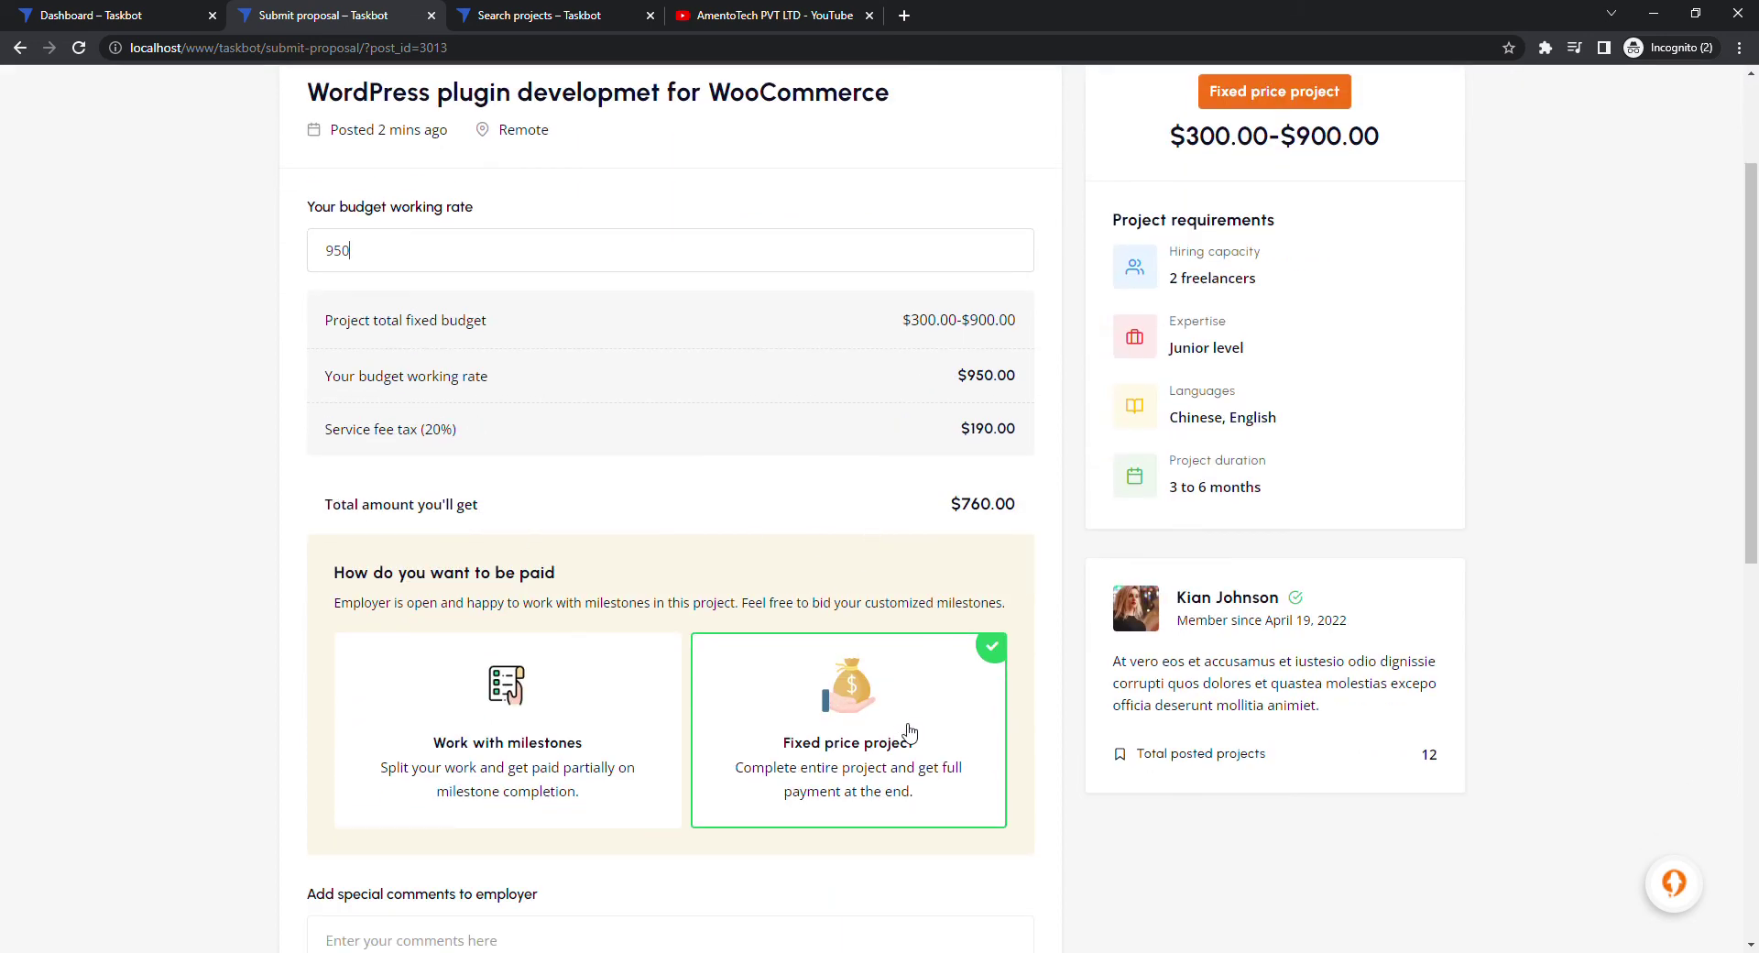
scroll(833, 739, "down", 2)
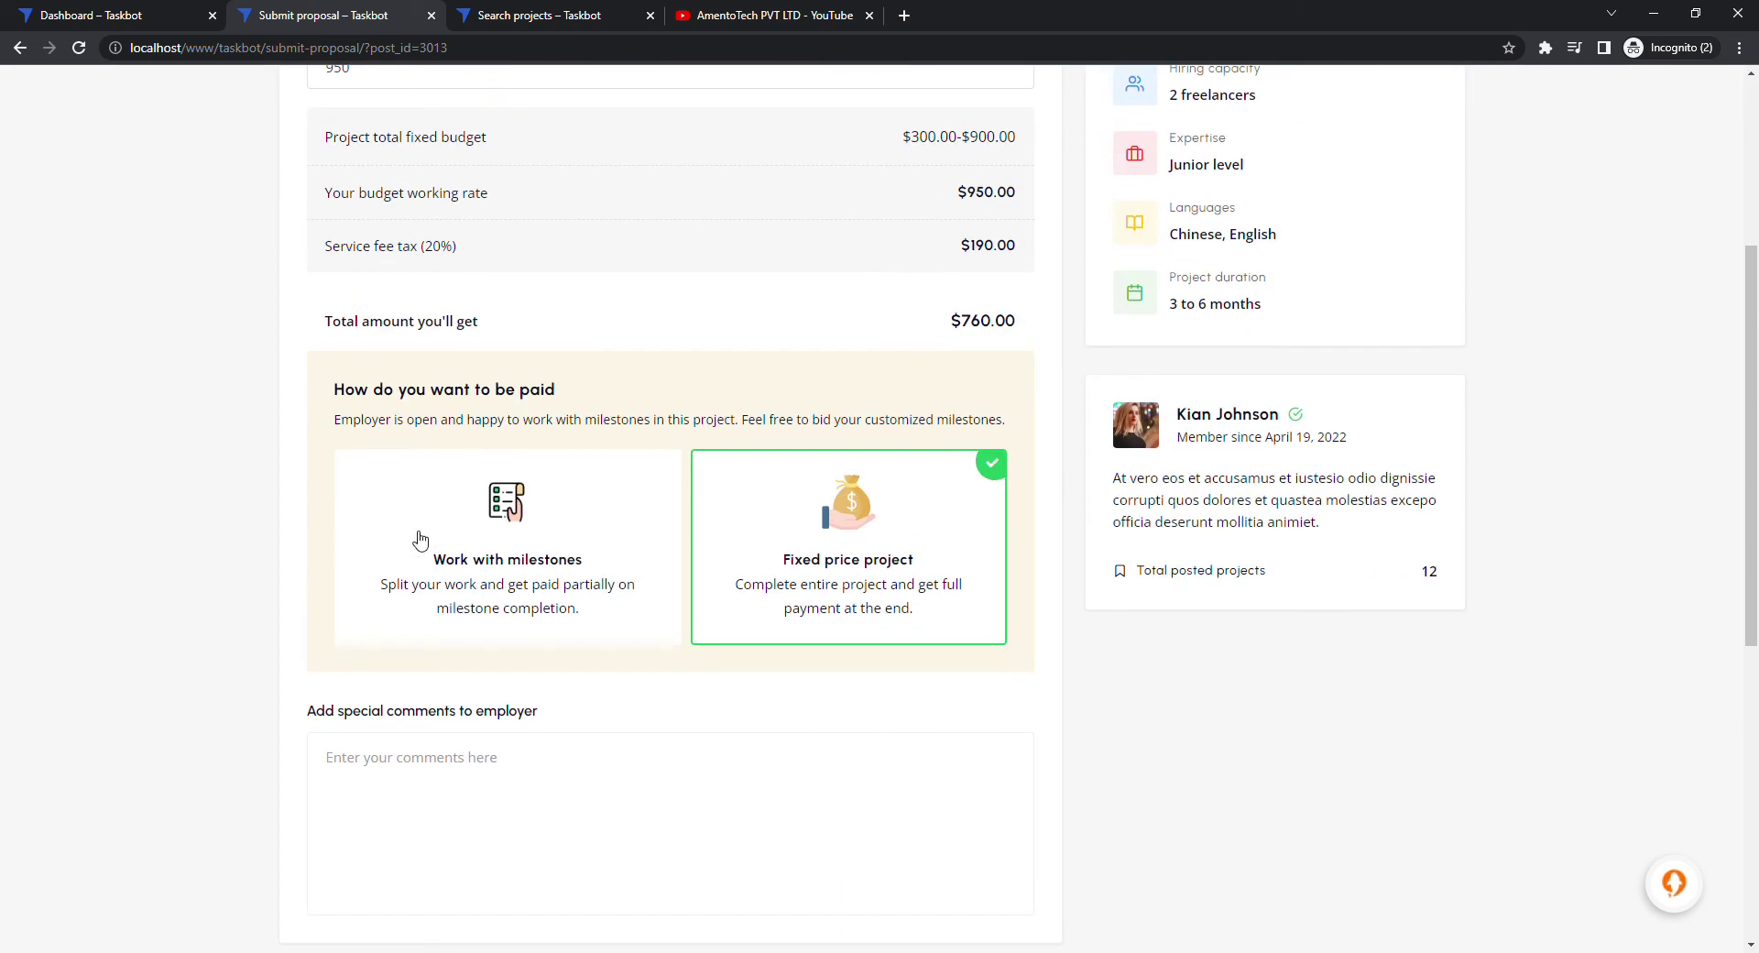
Choose Work with milestones payment and add one blank milestone row
left_click(449, 539)
left_click(811, 568)
left_click(574, 554)
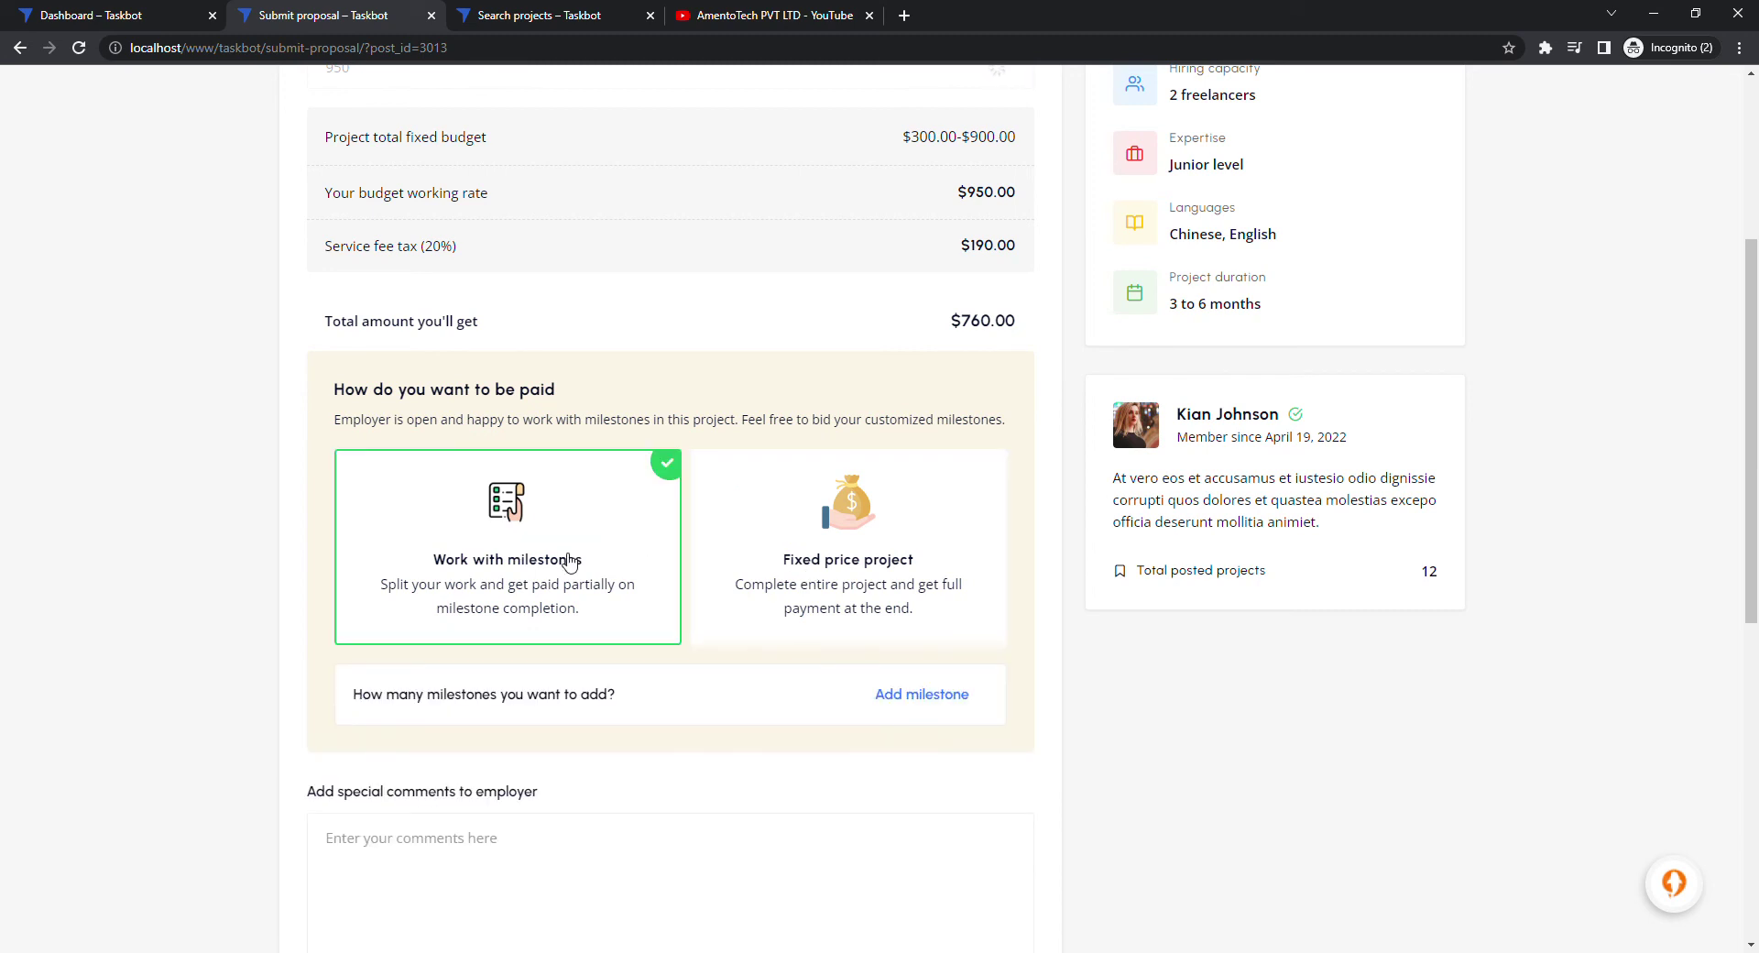
left_click(905, 692)
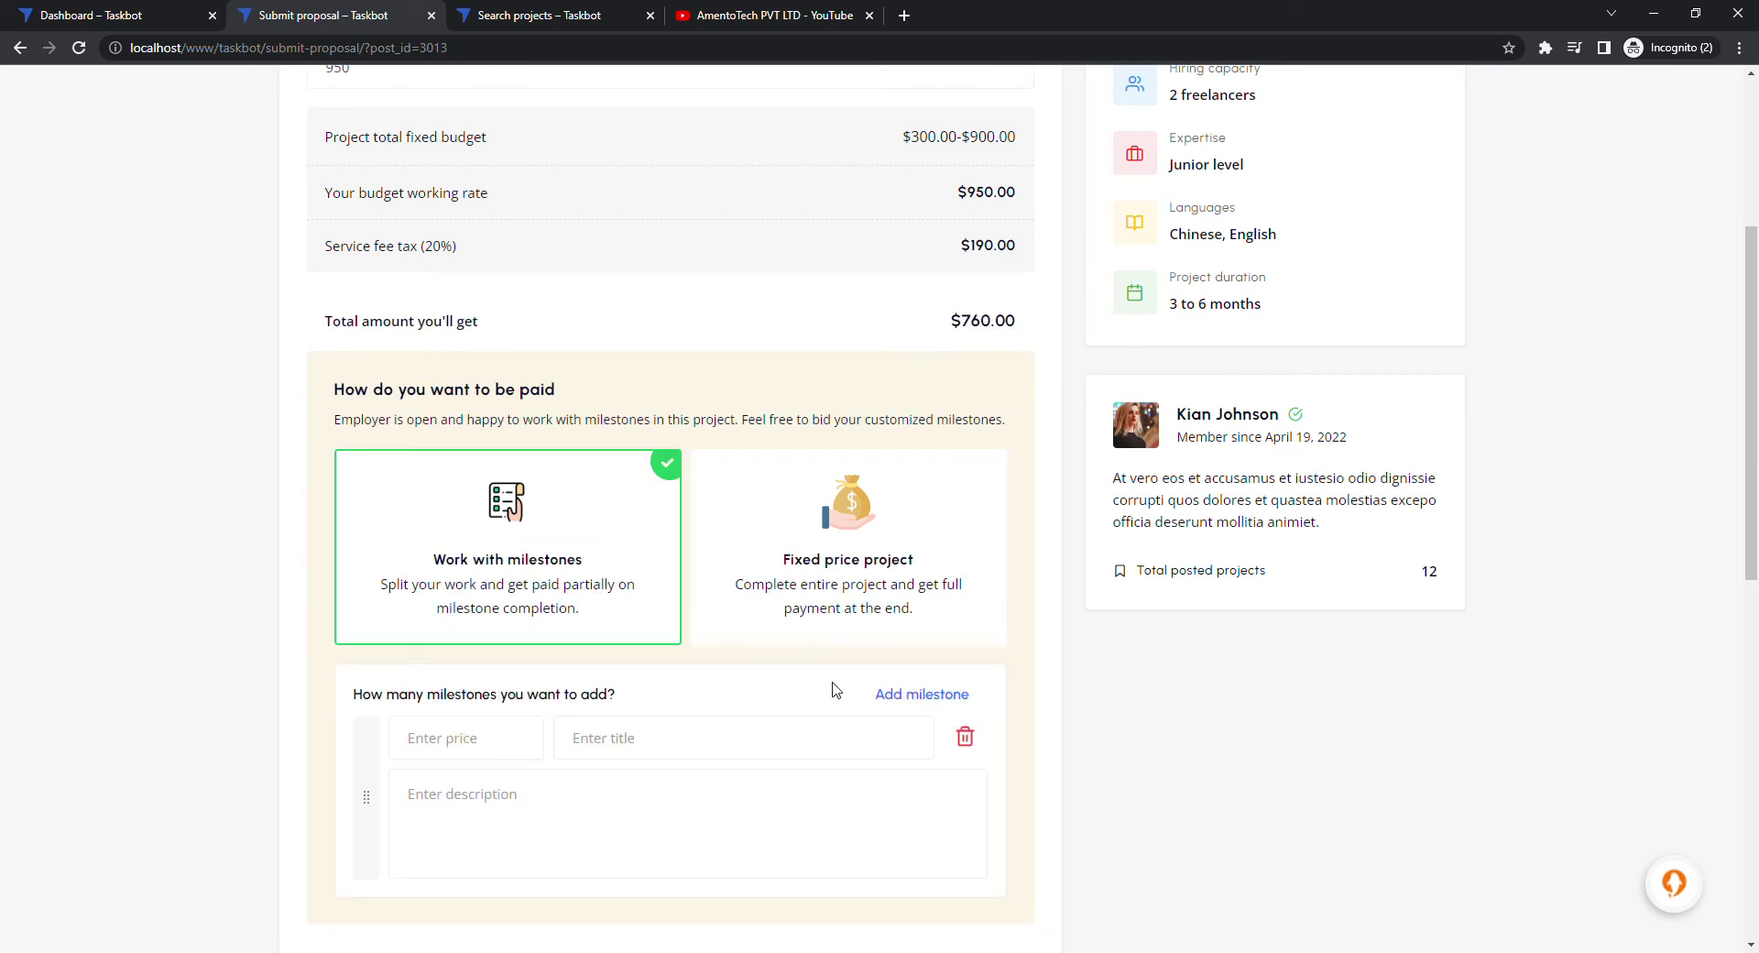
Fill the first milestone with price 100, title Desgin and a Lorem Ipsum description
left_click(522, 726)
type("10")
type("Desgin")
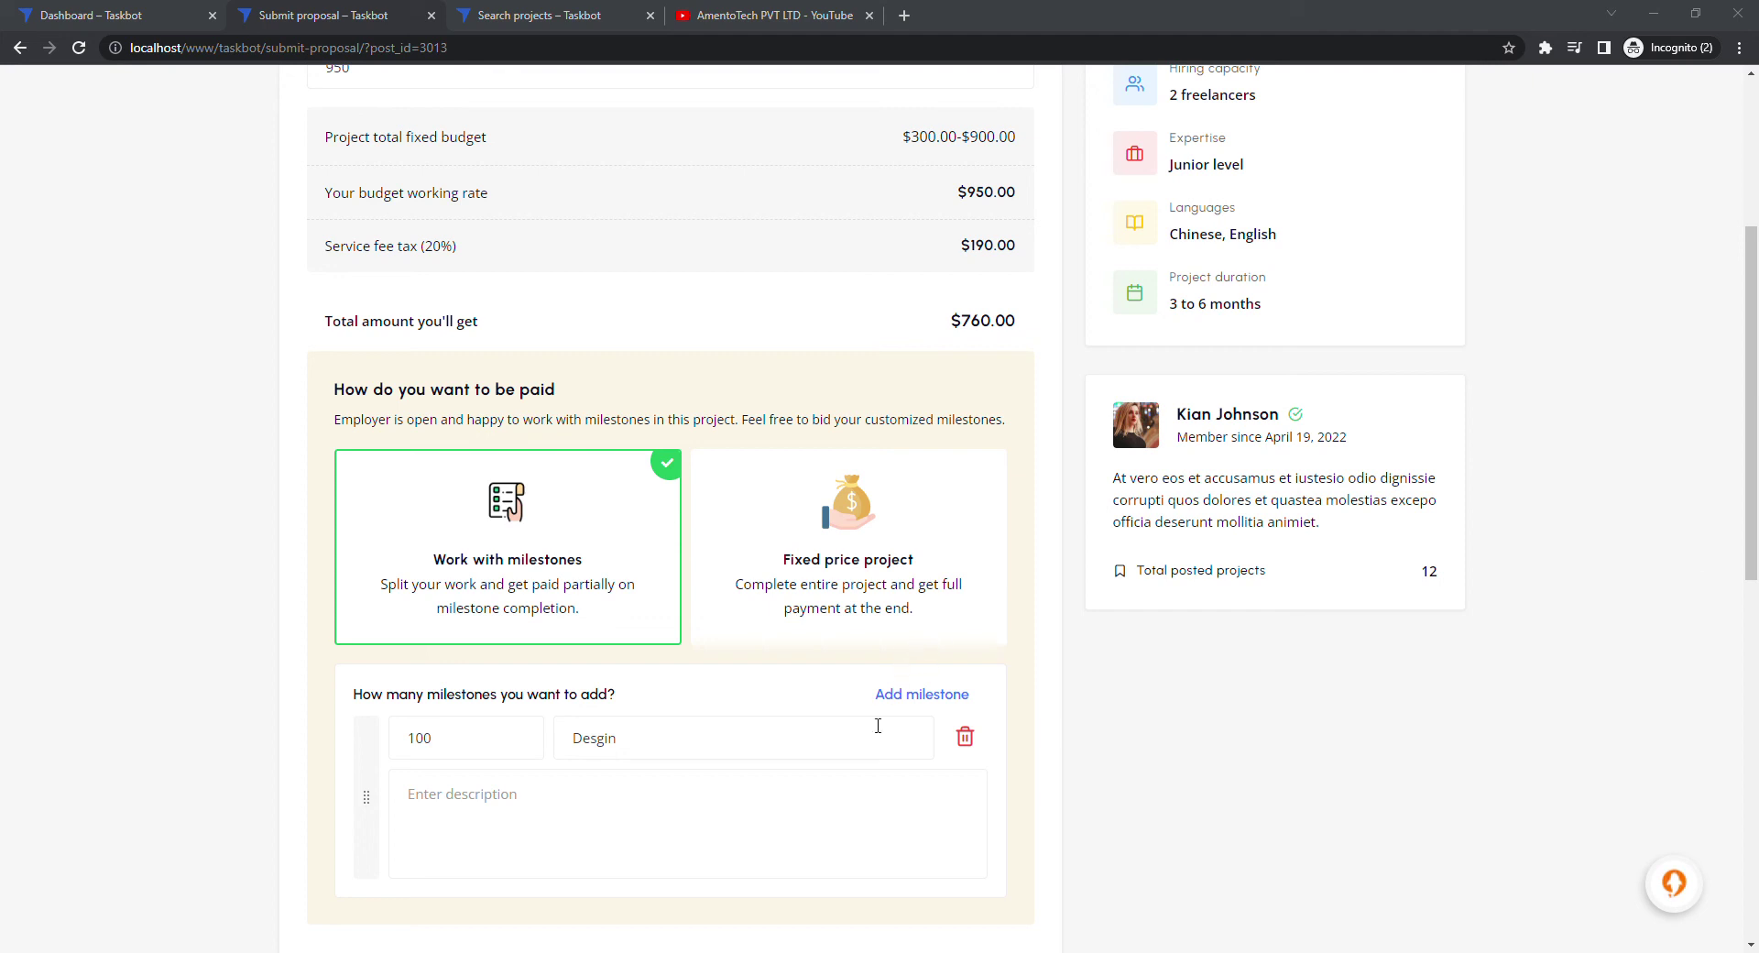
left_click(719, 841)
type("Lorem Ipsum is simply dummy text of the printing and typesetting industry. Lorem Ipsum has been the industry's standard dummy text ever since the 1500s,")
scroll(973, 449, "down", 4)
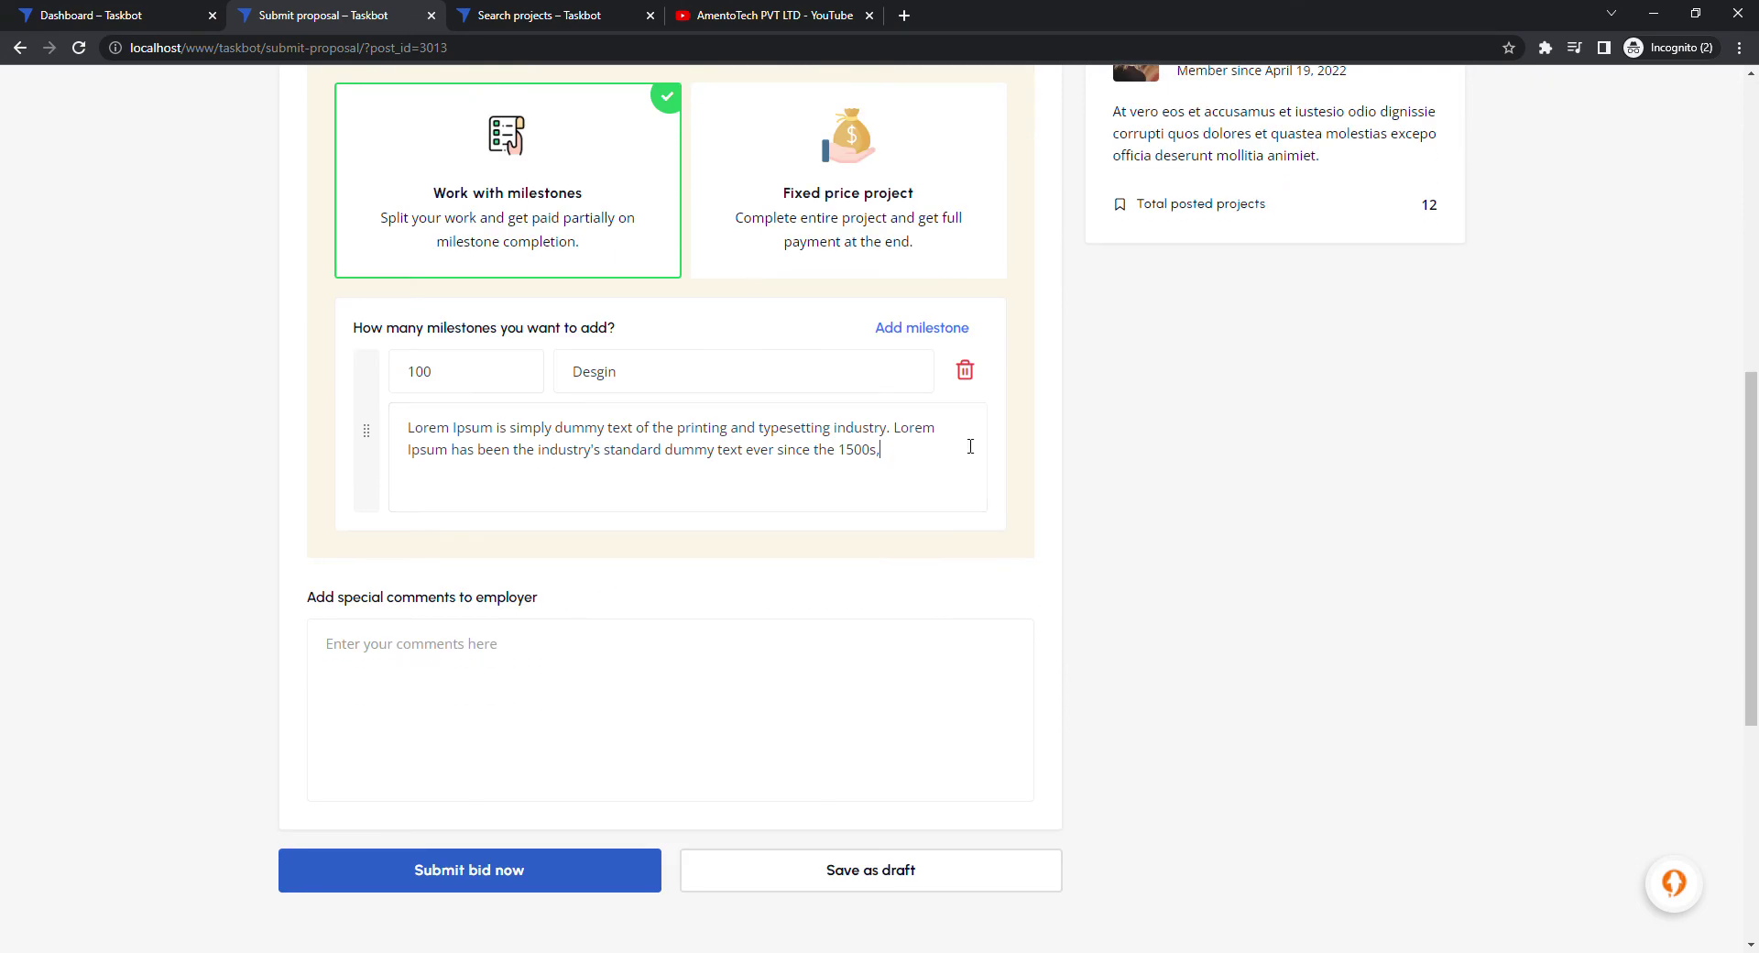
Add milestones 350 Coding and 50 Testing, each with a pasted Lorem Ipsum description
left_click(928, 328)
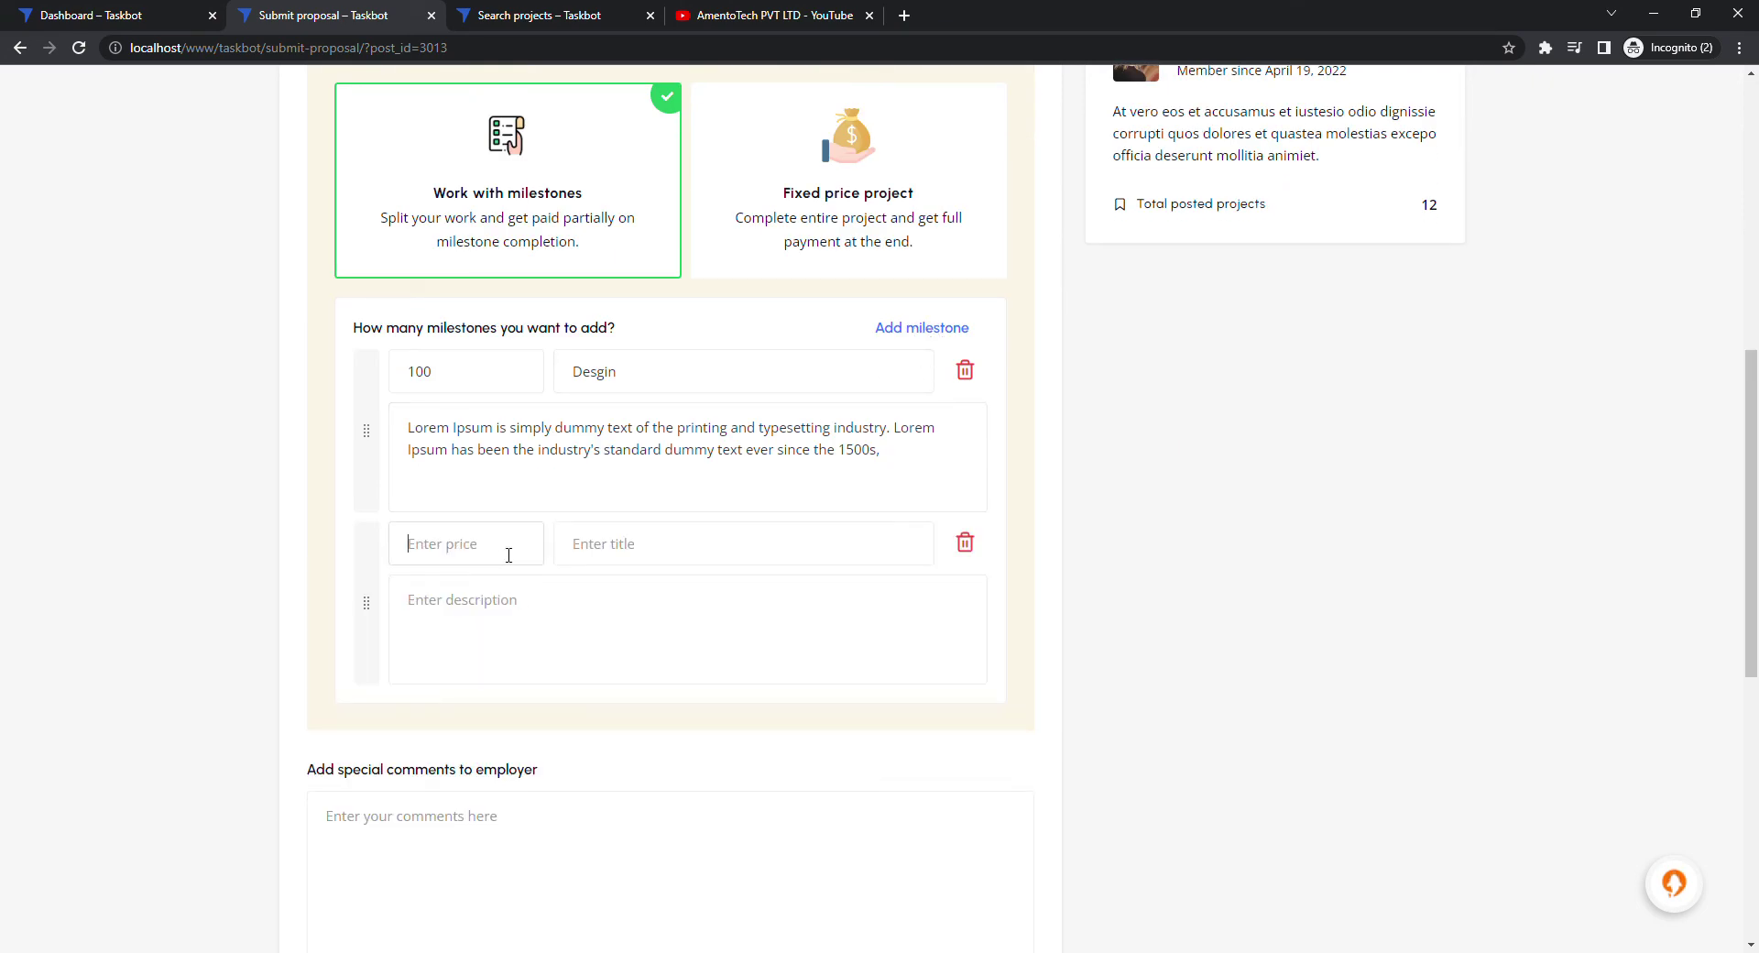
type("35")
type("Coding")
type("Lorem Ipsum is simply dummy text of the printing and typesetting industry. Lorem Ipsum has been the industry's standard dummy text ever since the 1500s,")
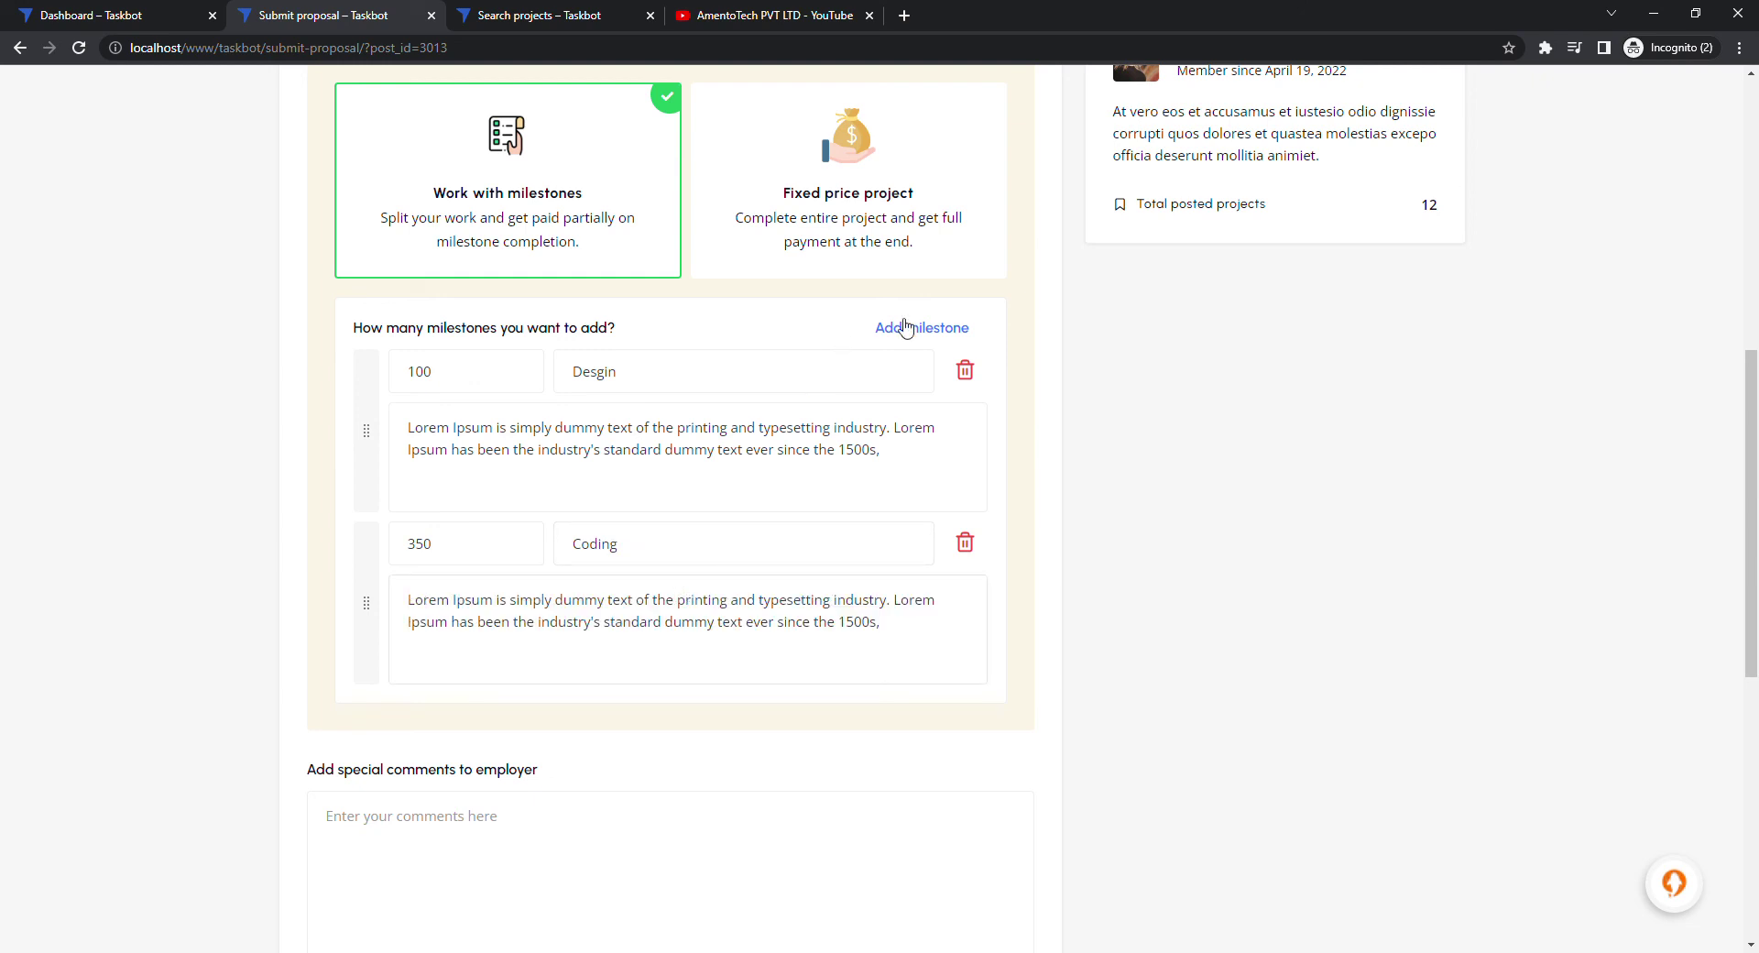
left_click(922, 327)
type("50")
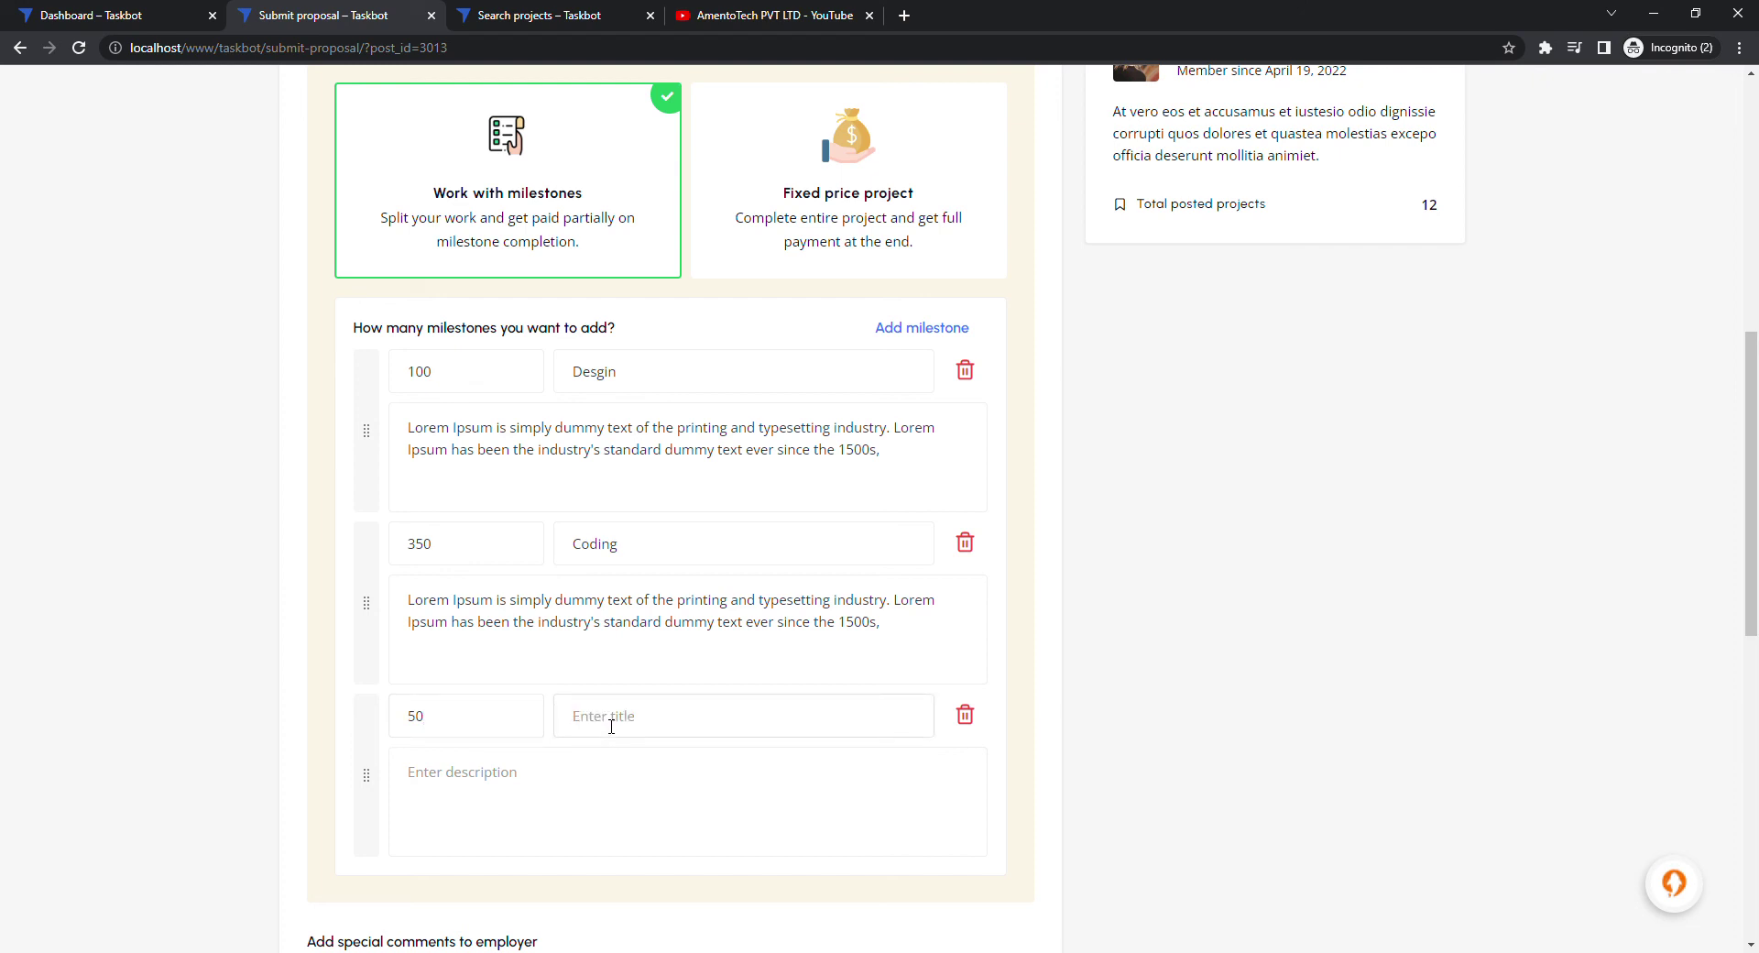
type("Testing")
type("Lorem Ipsum is simply dummy text of the printing and typesetting industry. Lorem Ipsum has been the industry's standard dummy text ever since the 1500s,")
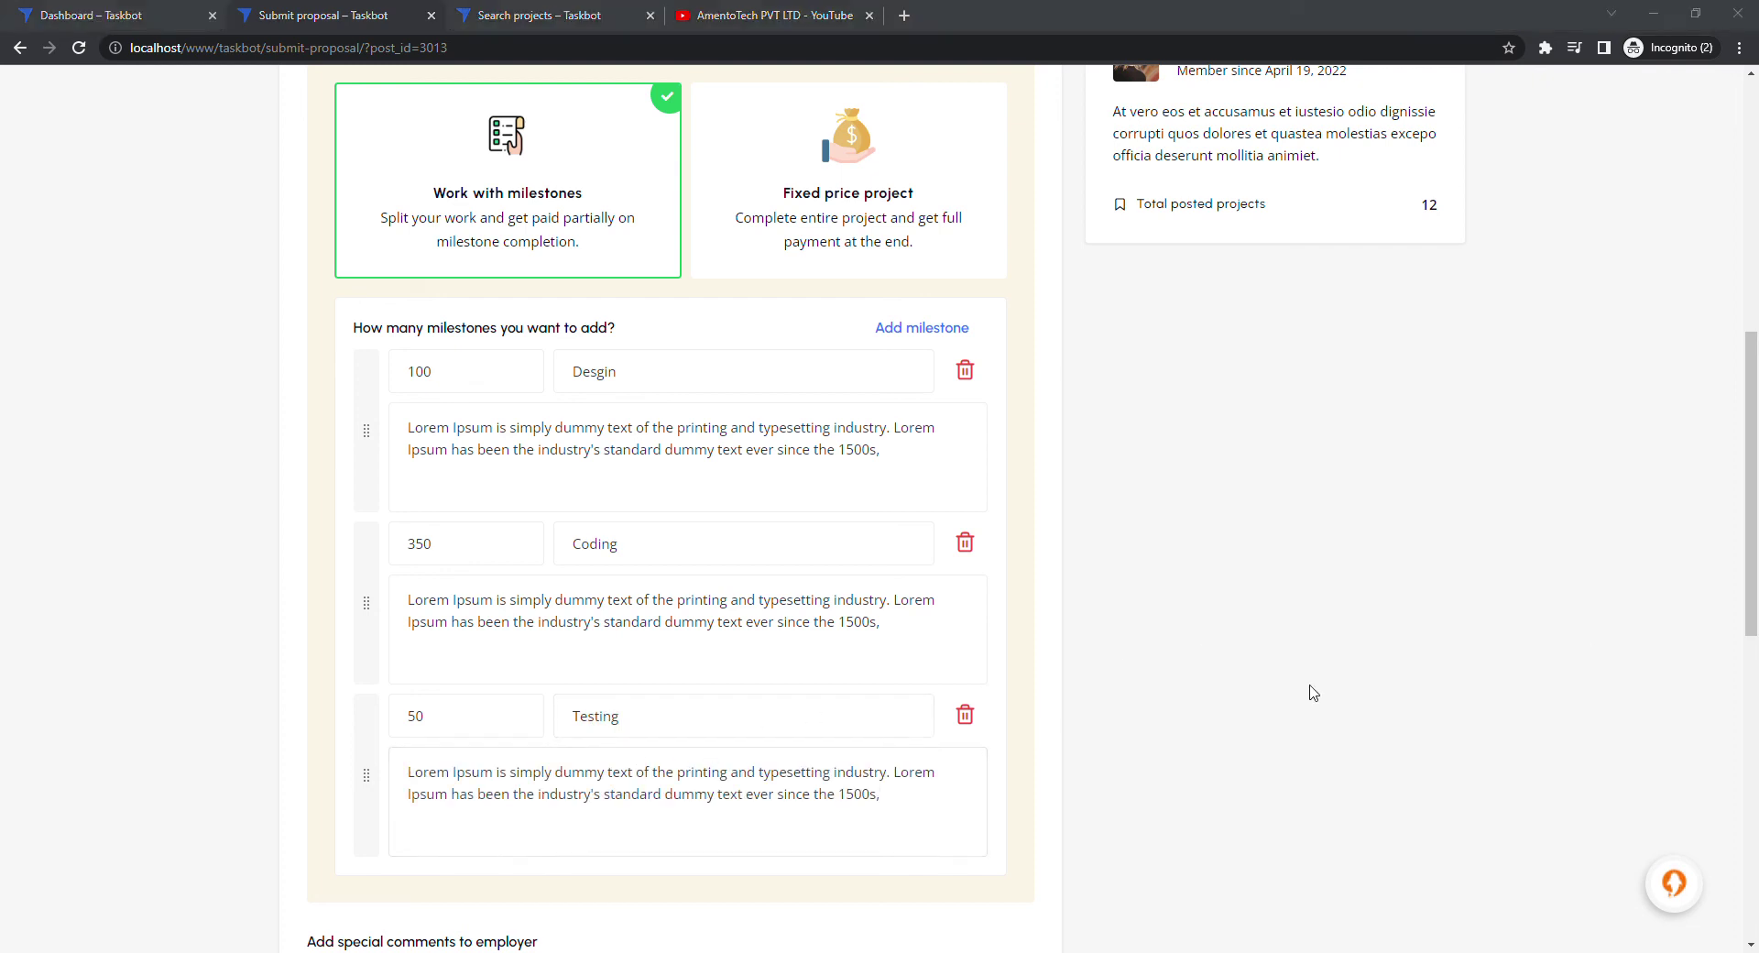
scroll(737, 749, "down", 4)
Paste a Lorem Ipsum comment to the employer and submit the bid
left_click(711, 724)
type("Lorem Ipsum is simply dummy text of the printing and typesetting industry. Lorem Ipsum has been the industry's standard dummy text ever since the 1500s, when an unknown printer took a galley of type and scrambled it to make a type specimen book. It has survived not only five centuries, but also the leap into electronic typesetting, remaining essentially unchanged. It was popularised in the 1960s with the release of Letraset sheets containing Lorem Ipsum passages, and more recently with desktop publishing software like Aldus PageMaker including versions of Lorem Ipsum.")
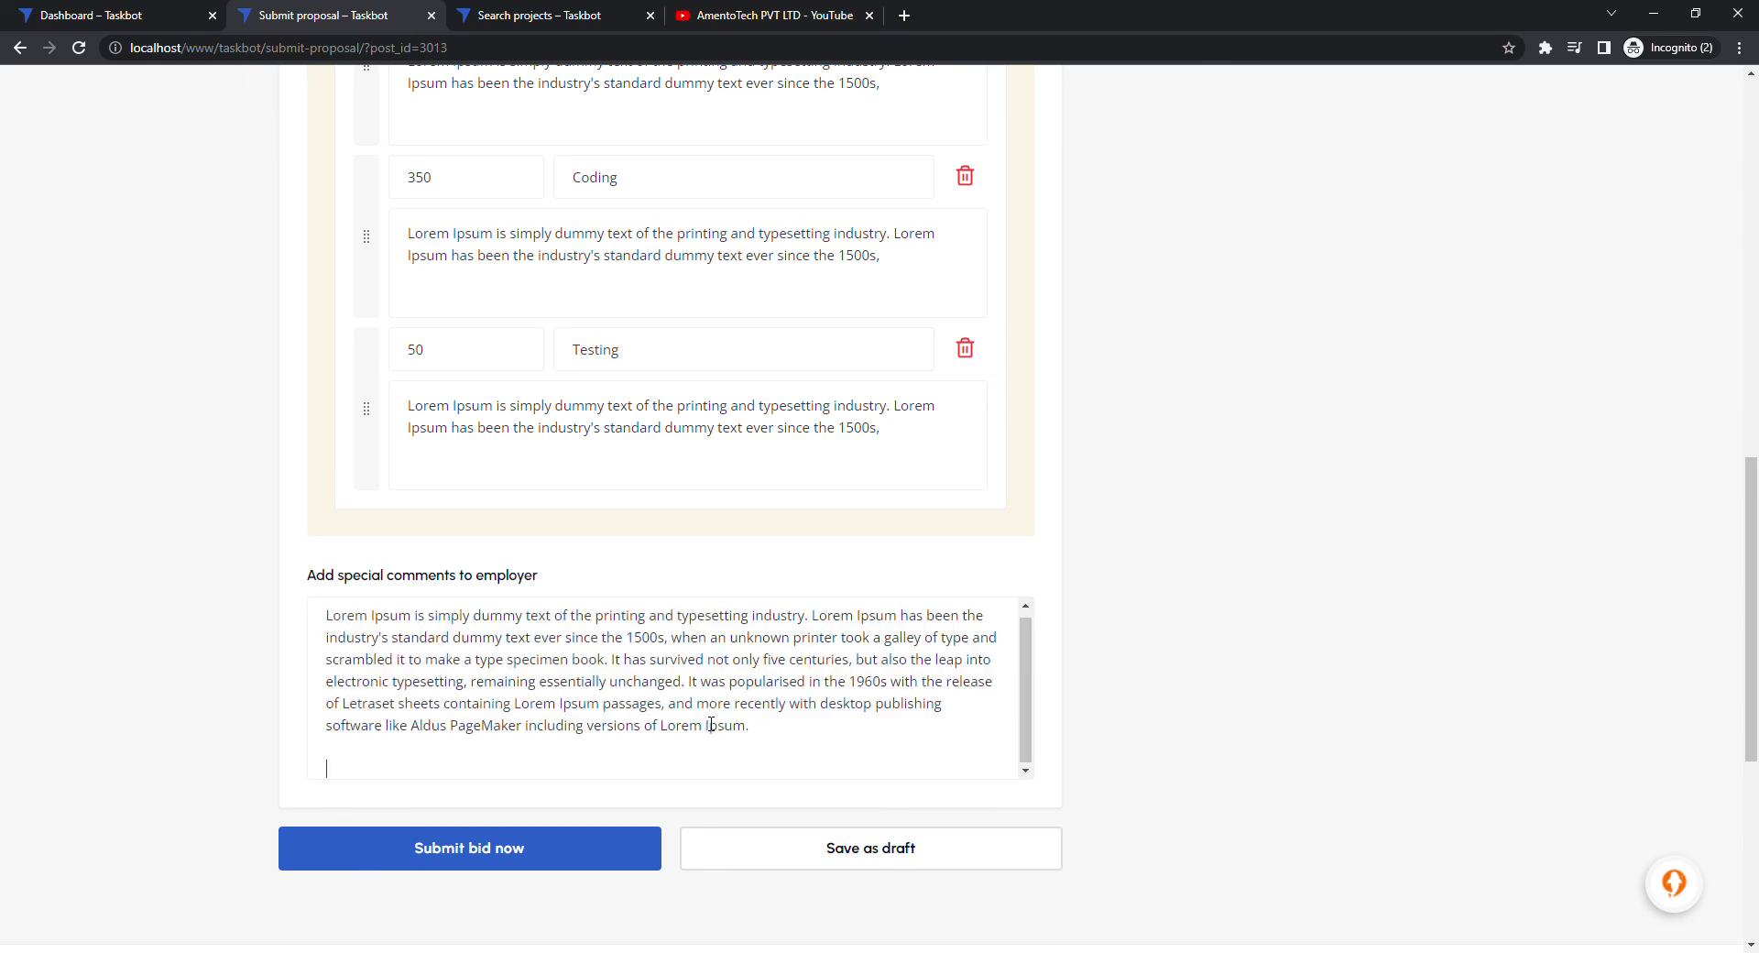
left_click(515, 854)
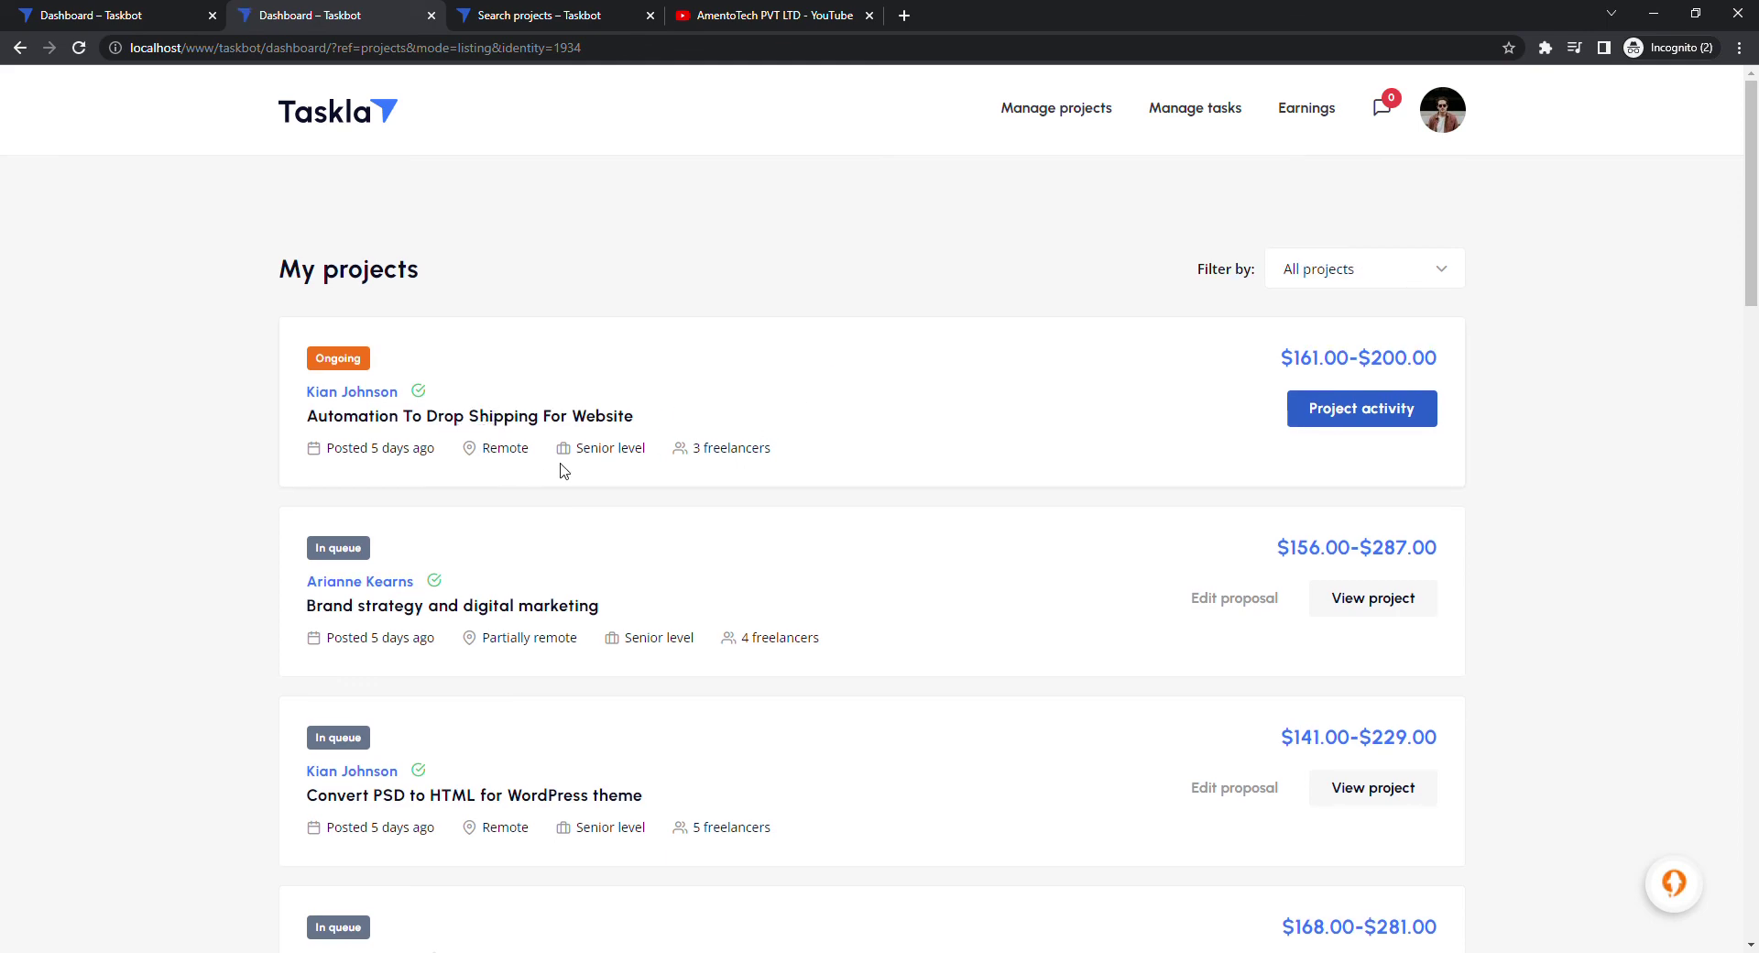
View the In queue WordPress plugin developmet for WooCommerce bid from My projects
scroll(609, 467, "down", 8)
scroll(609, 467, "down", 6)
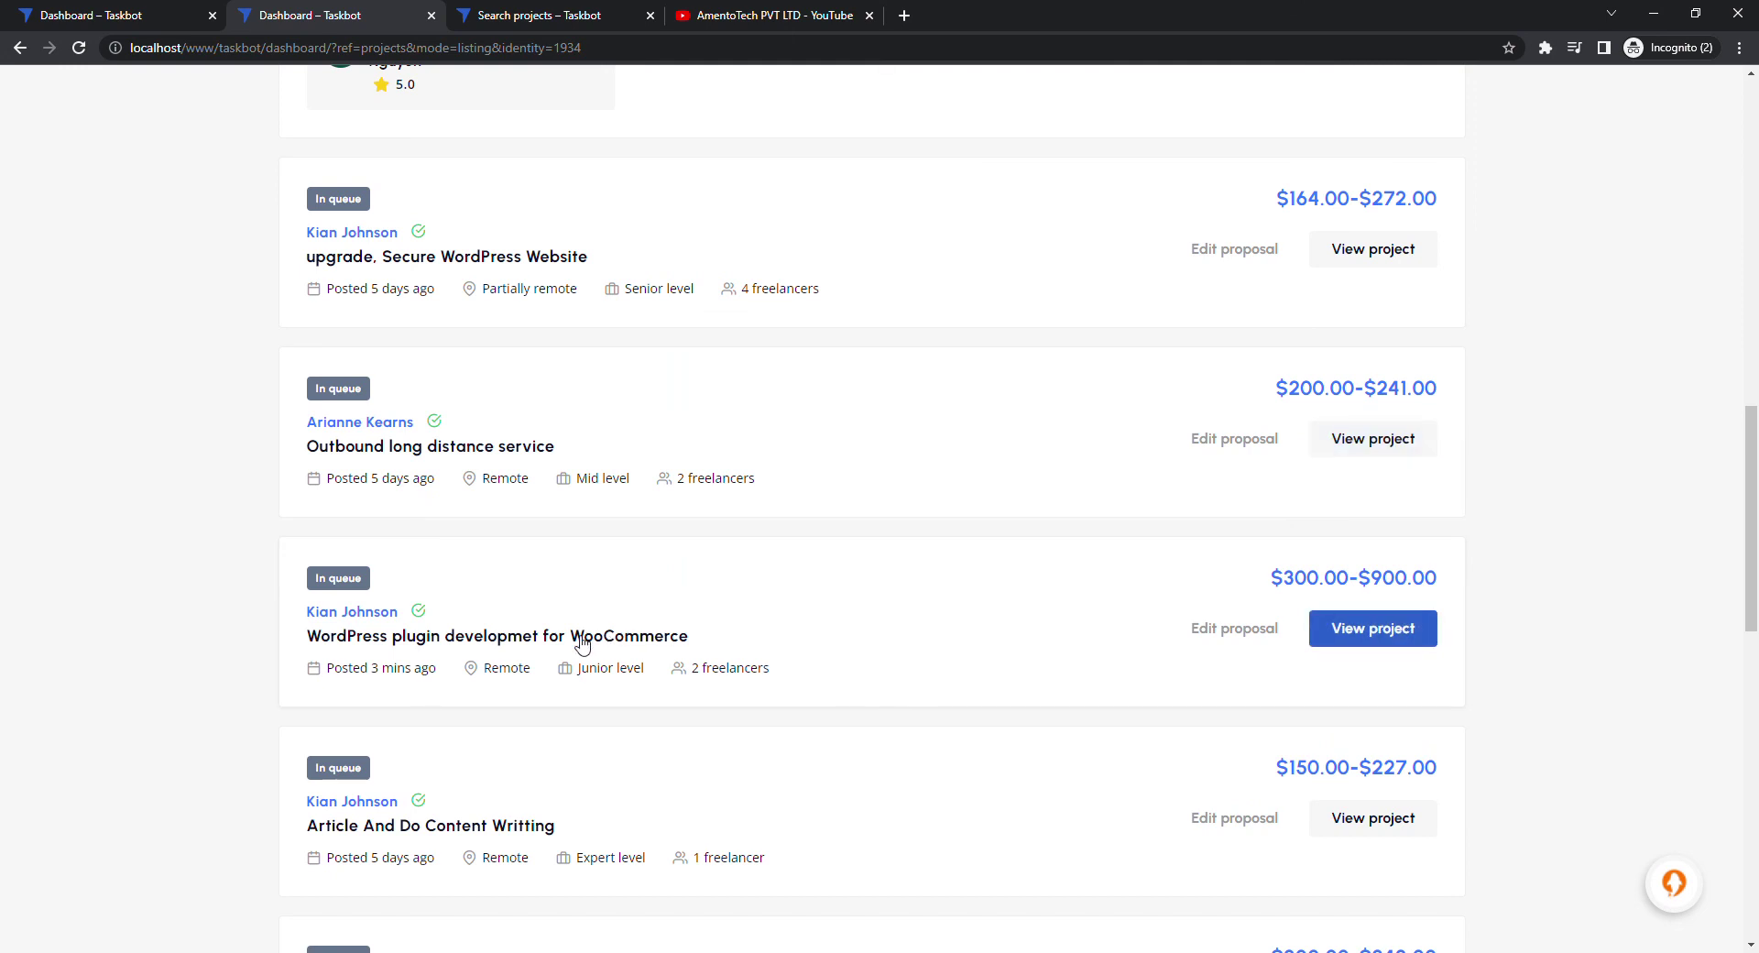
left_click(1388, 635)
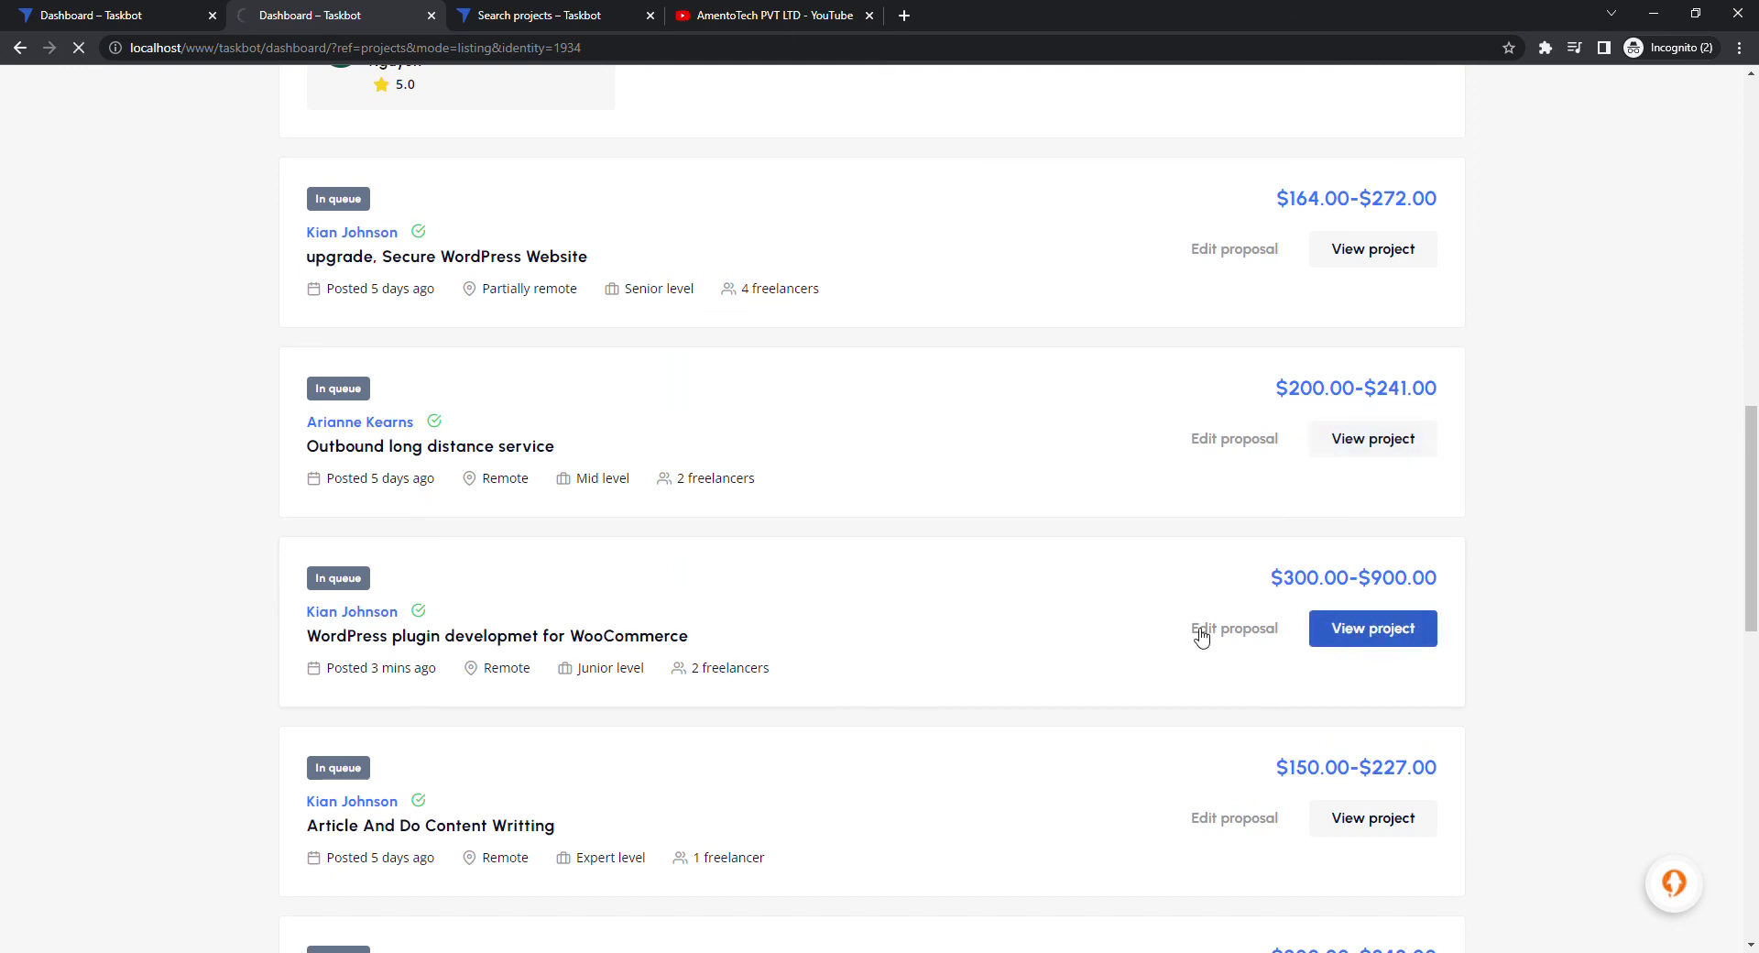